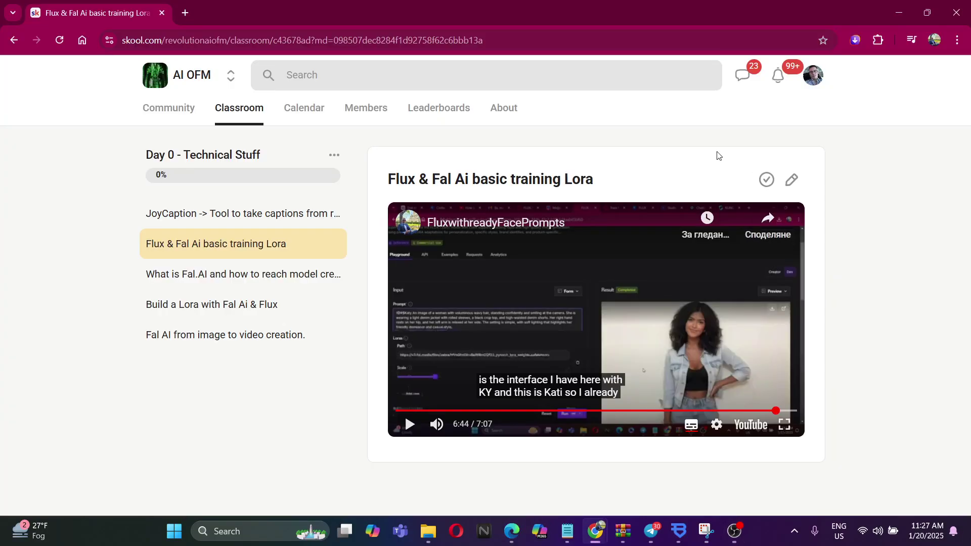
Open a new blank browser tab beside the Skool Flux & Fal Ai lesson.
left_click(185, 12)
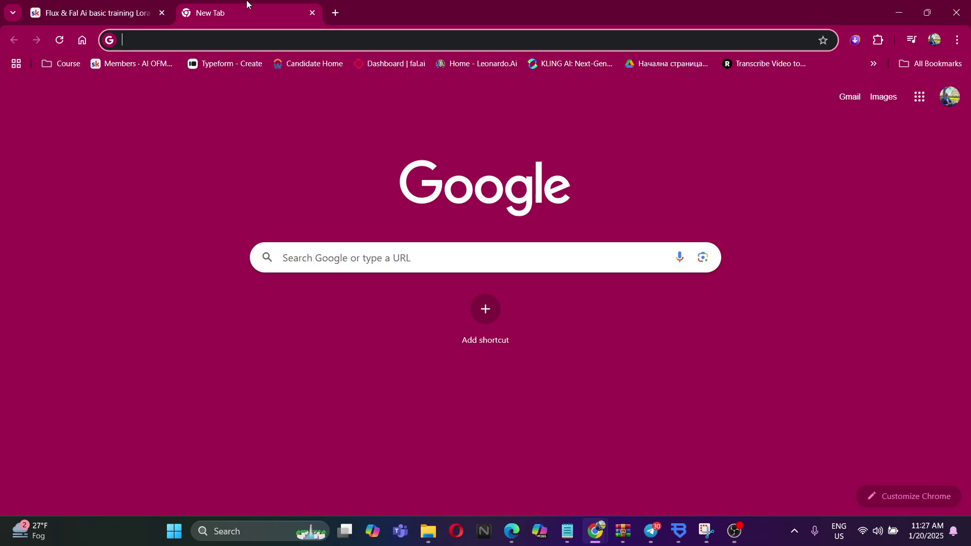
Go to the fal.ai dashboard by typing 'fal' and picking the Dashboard | fal.ai suggestion.
type("fal")
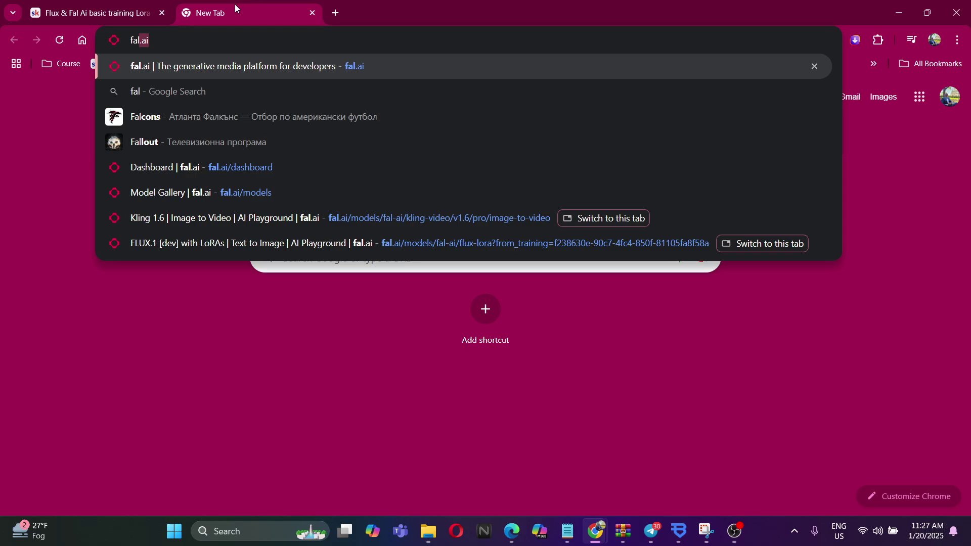
key("Down")
key("Down")
key("Down")
key("Down")
key("Return")
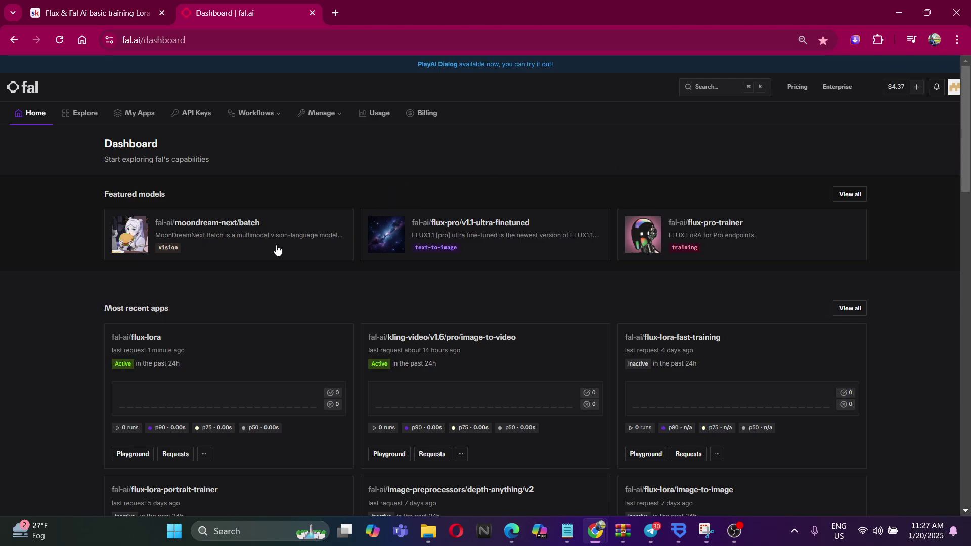
scroll(530, 308, "down", 3)
scroll(530, 307, "up", 3)
scroll(526, 283, "down", 3)
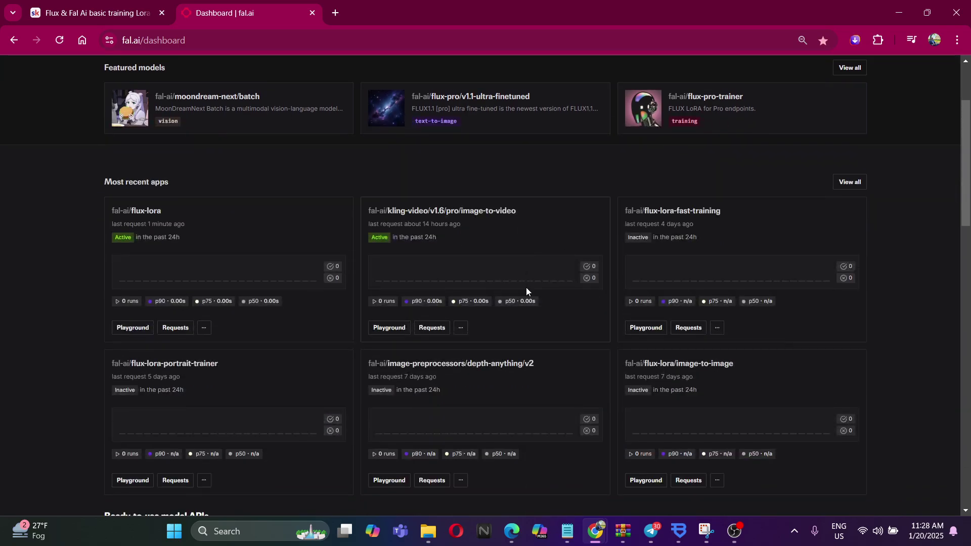
scroll(526, 287, "up", 2, "ctrl")
scroll(276, 242, "down", 1, "ctrl")
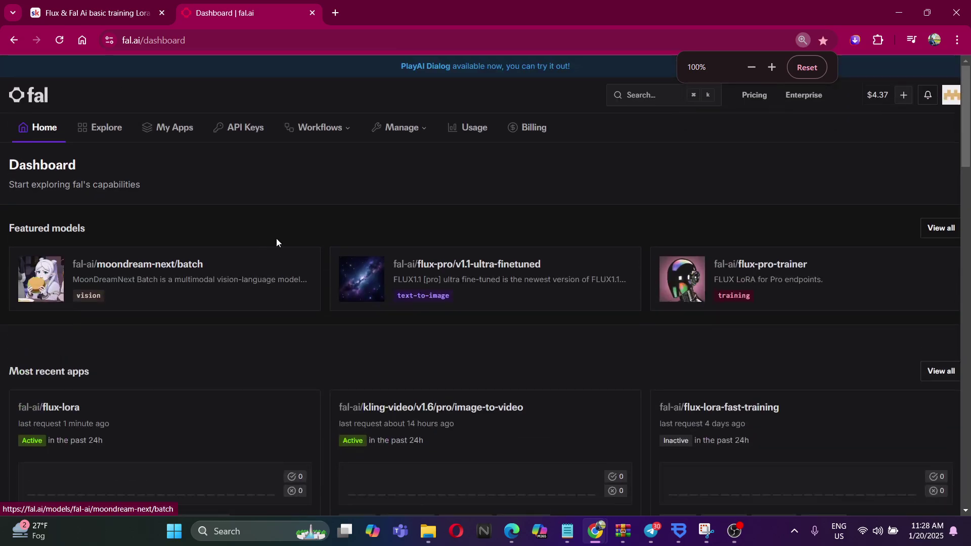
scroll(476, 301, "up", 1, "ctrl")
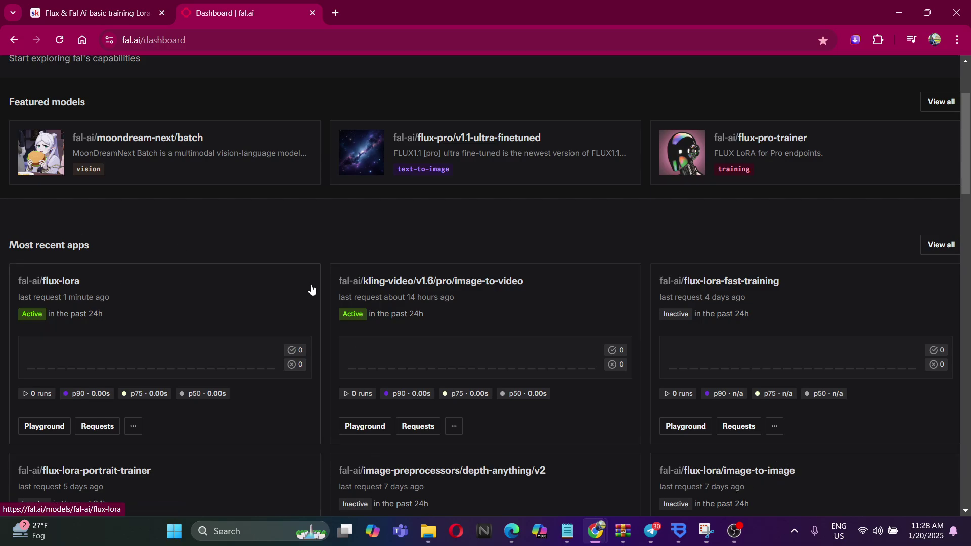
scroll(310, 286, "down", 3, "ctrl")
scroll(311, 286, "up", 3)
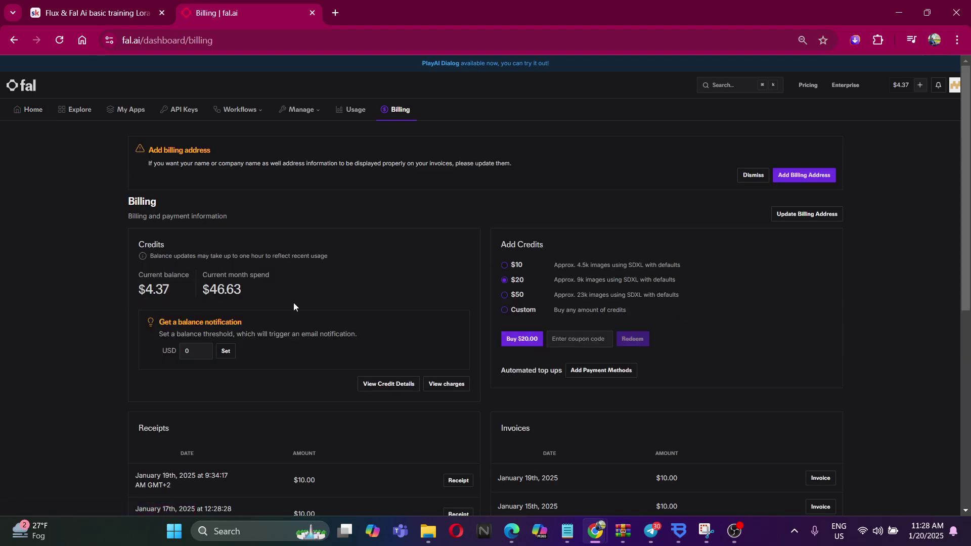
Highlight the $46.63 monthly spend figure on the billing page, then deselect it.
left_click_drag(290, 295, 314, 305)
left_click(281, 288)
Return to the dashboard and browse the fal.ai Model Gallery.
left_click(14, 40)
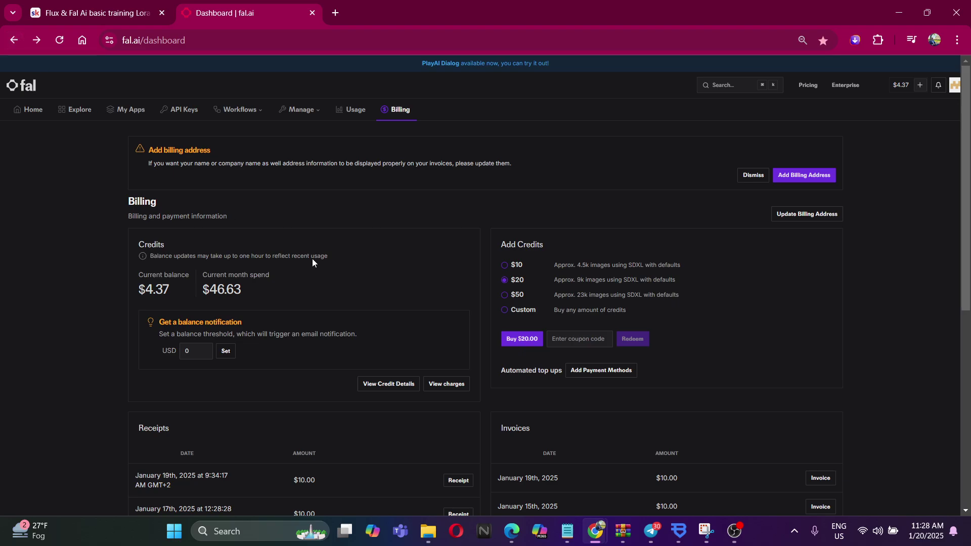
left_click(75, 110)
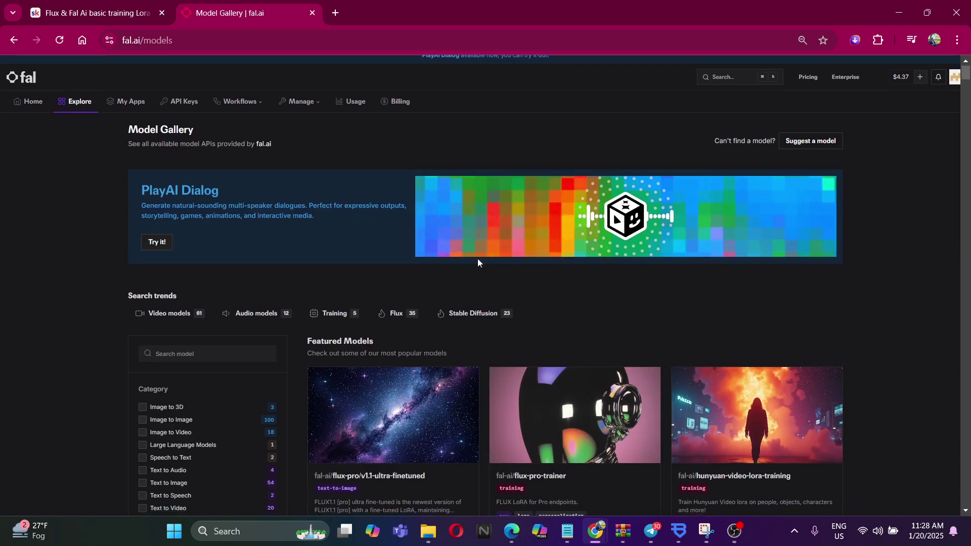
scroll(477, 259, "down", 3)
scroll(519, 372, "down", 2)
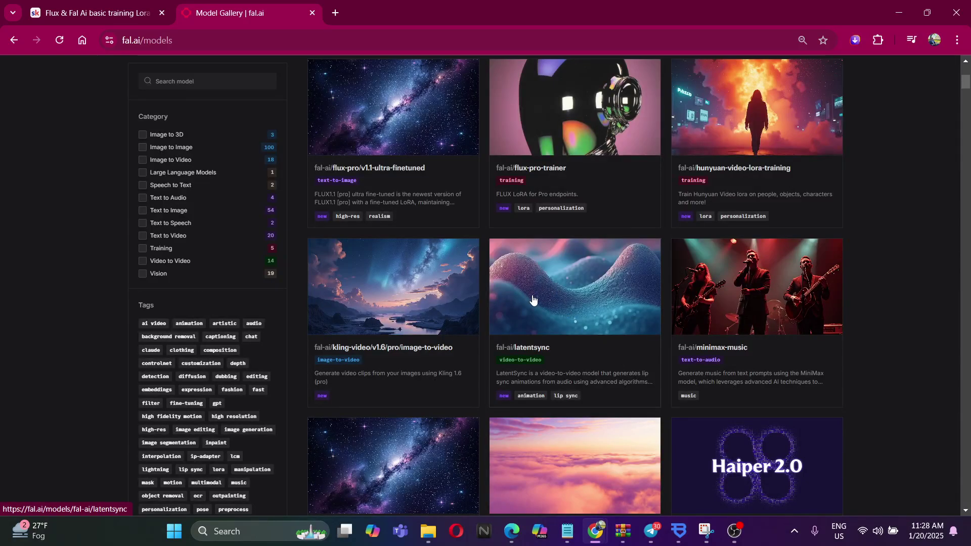
scroll(533, 299, "down", 4)
scroll(565, 337, "up", 6)
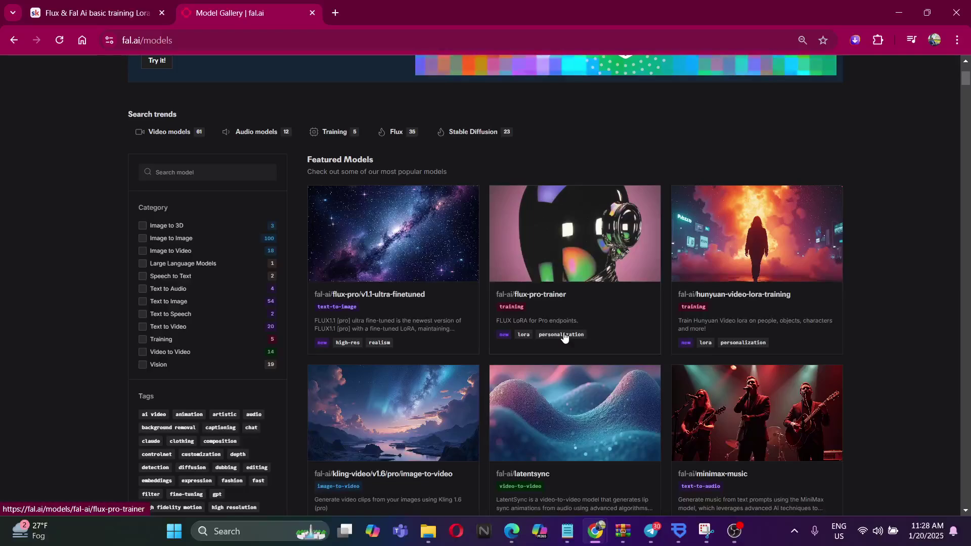
scroll(559, 319, "down", 6)
scroll(556, 316, "up", 5)
Search the gallery page for 'lora' to locate fal-ai/flux-lora-fast-training.
key("ctrl+f")
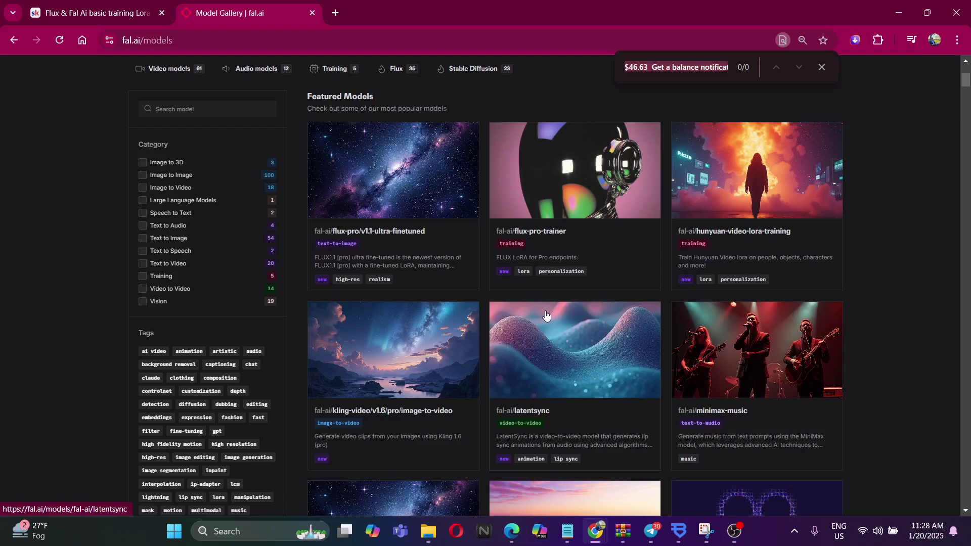
type("lora")
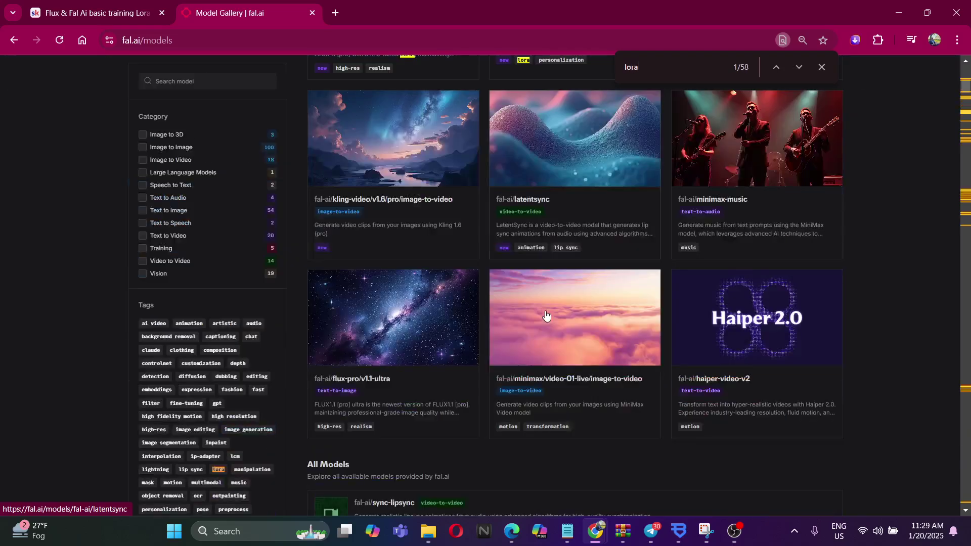
scroll(533, 261, "up", 3)
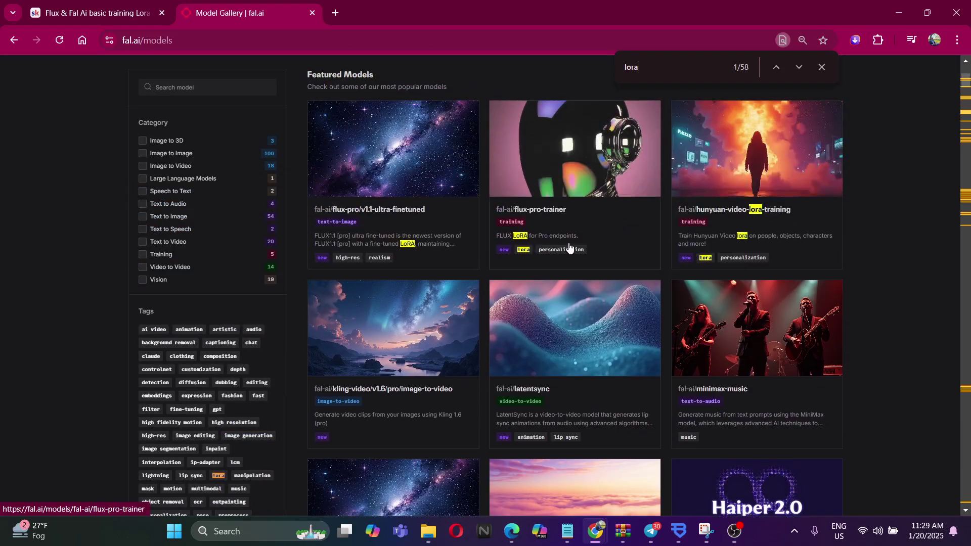
scroll(523, 258, "down", 15)
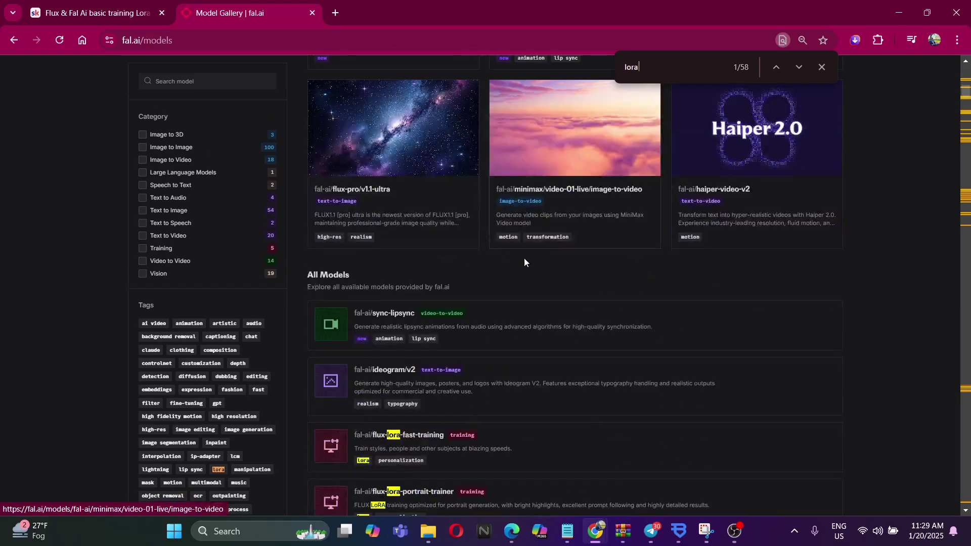
scroll(538, 253, "up", 2)
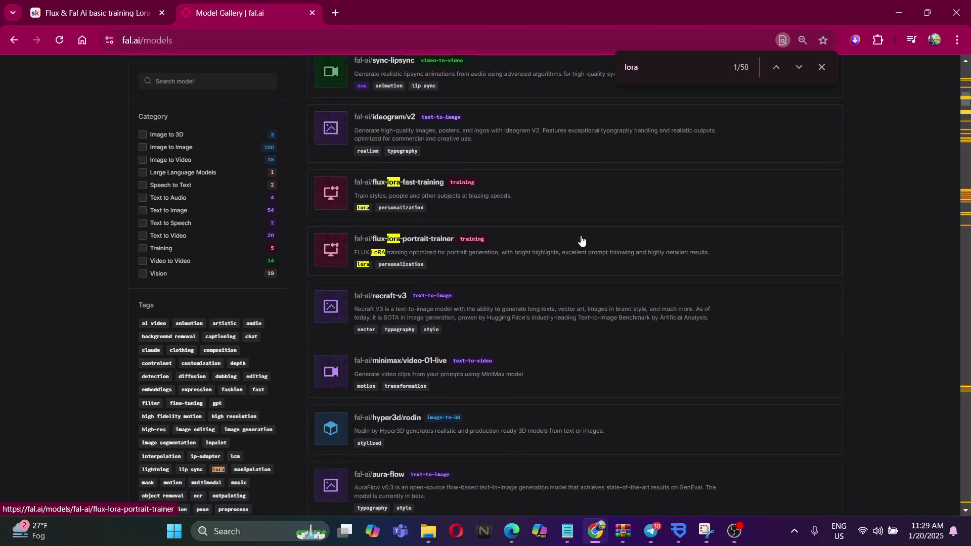
Open the flux-lora-fast-training page, close the find bar and zoom to 90%.
left_click(404, 185)
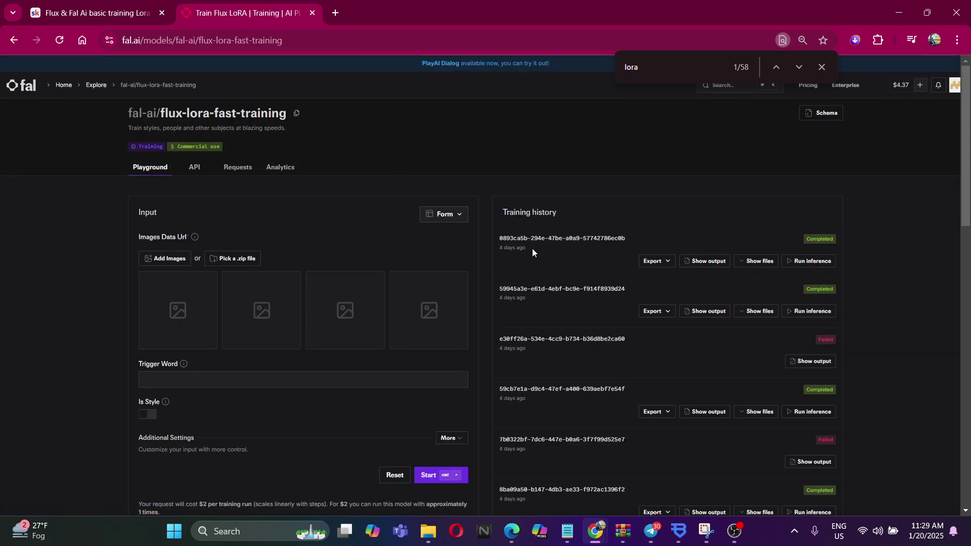
left_click(821, 67)
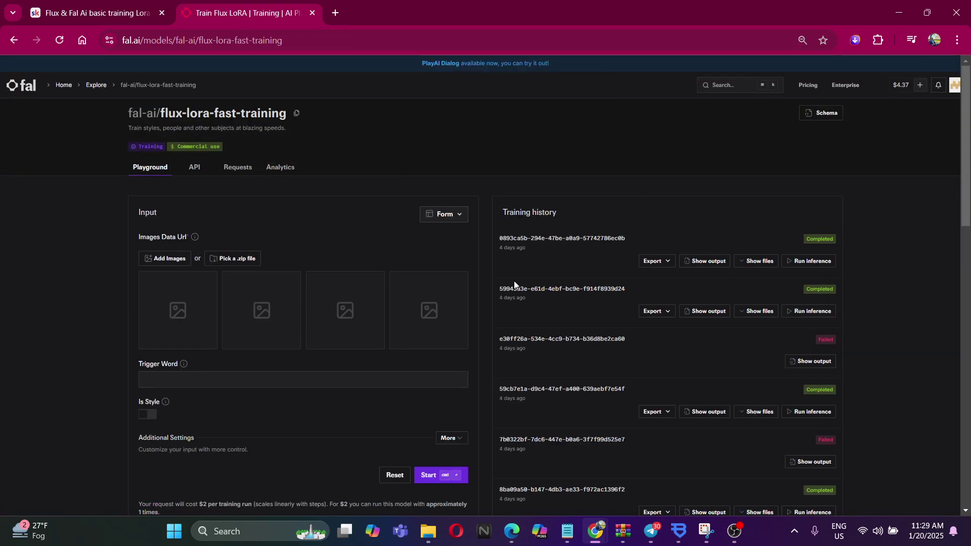
key("ctrl+plus")
key("ctrl+plus")
Highlight the training history list, then single out the newest completed run.
scroll(842, 218, "down", 3)
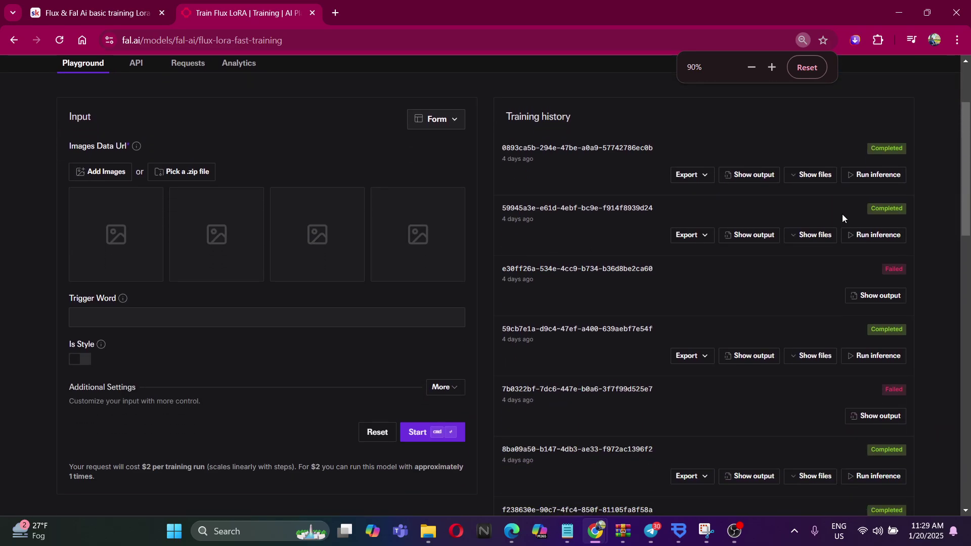
left_click_drag(500, 115, 914, 477)
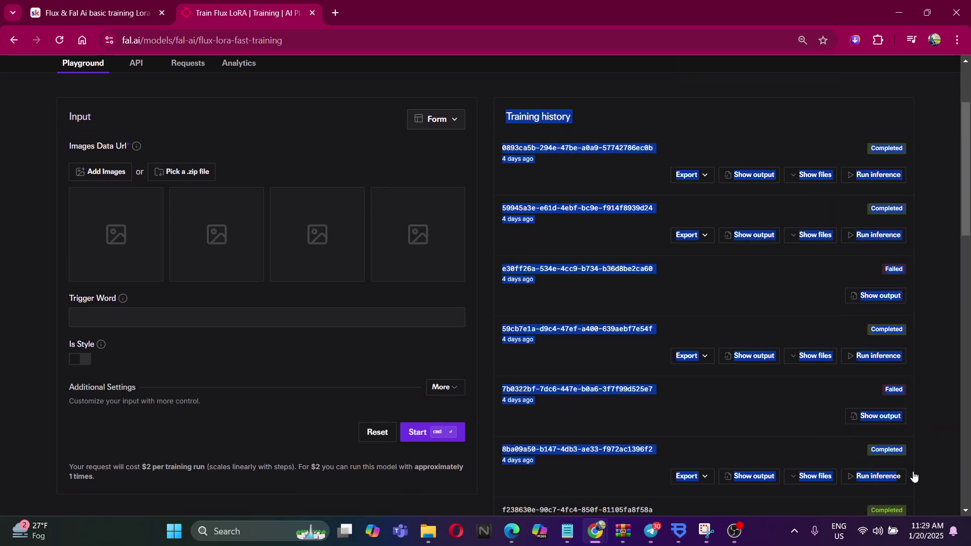
left_click(901, 389)
scroll(558, 328, "up", 1)
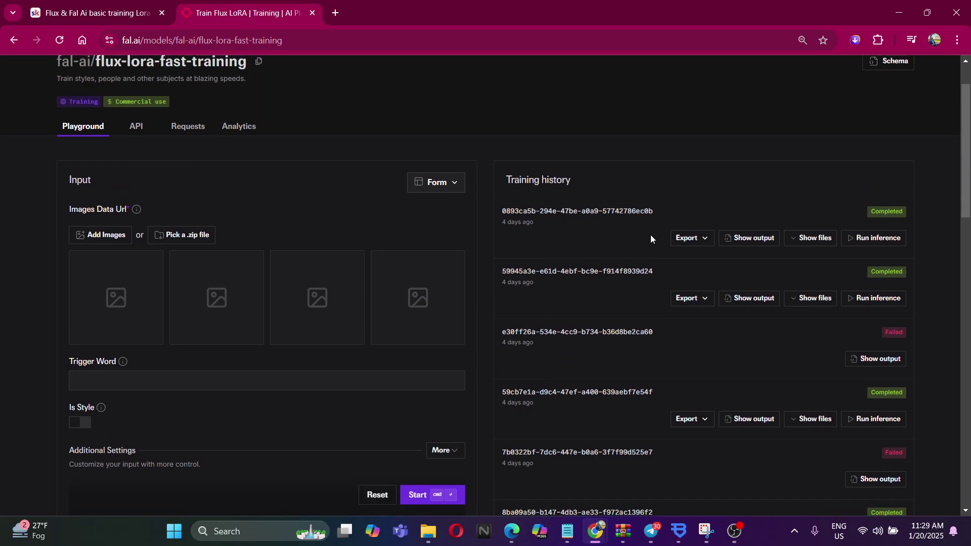
left_click_drag(495, 207, 932, 252)
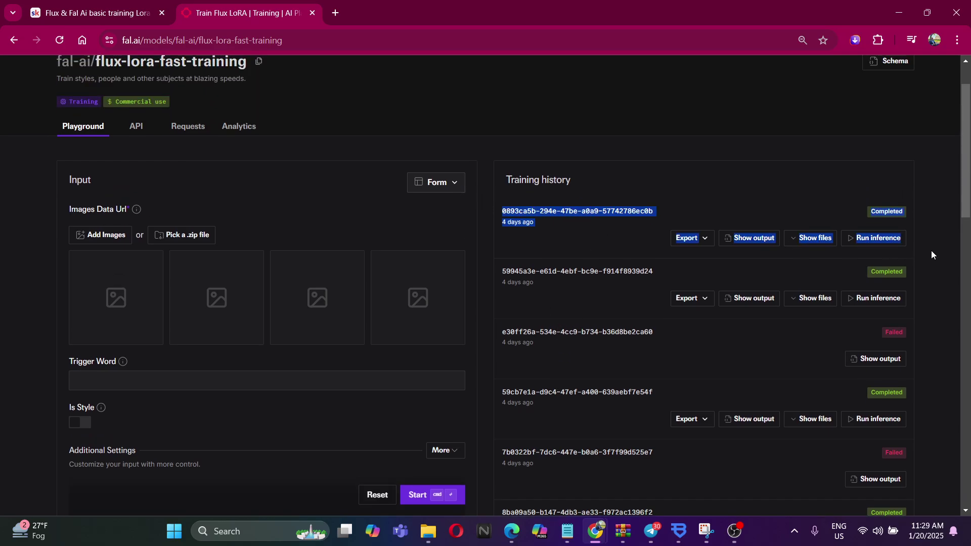
left_click(919, 245)
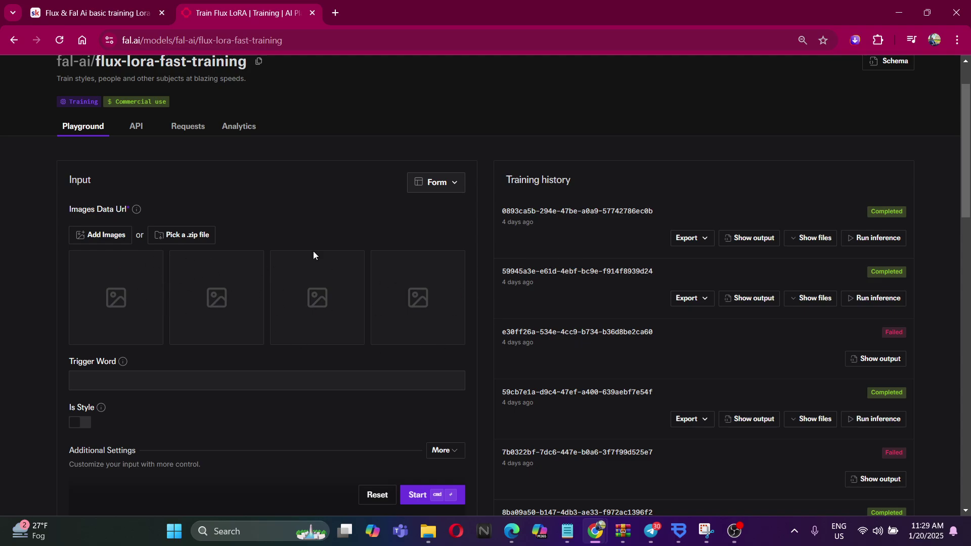
left_click_drag(499, 206, 904, 244)
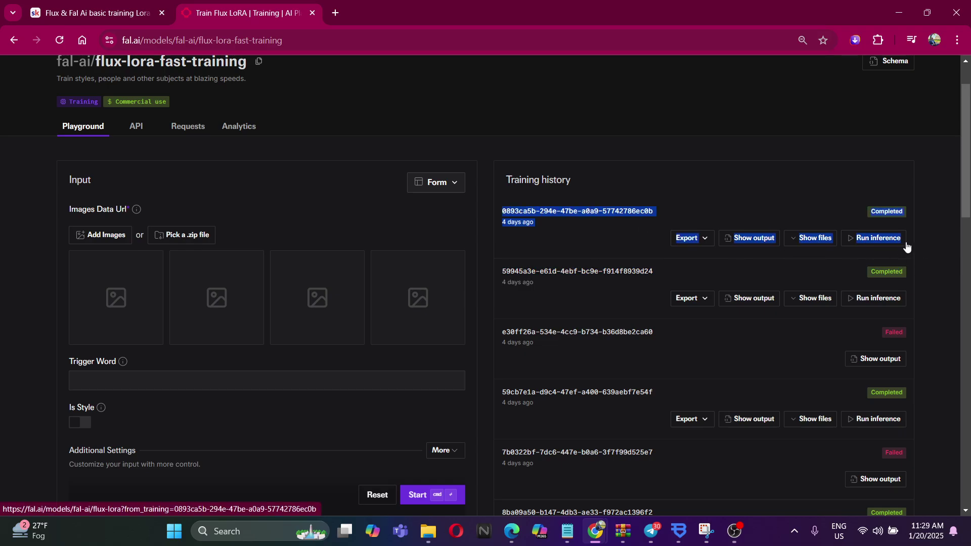
Load the newest trained LoRA into the flux-lora playground and shrink the page to fit.
left_click(904, 245)
key("ctrl+minus")
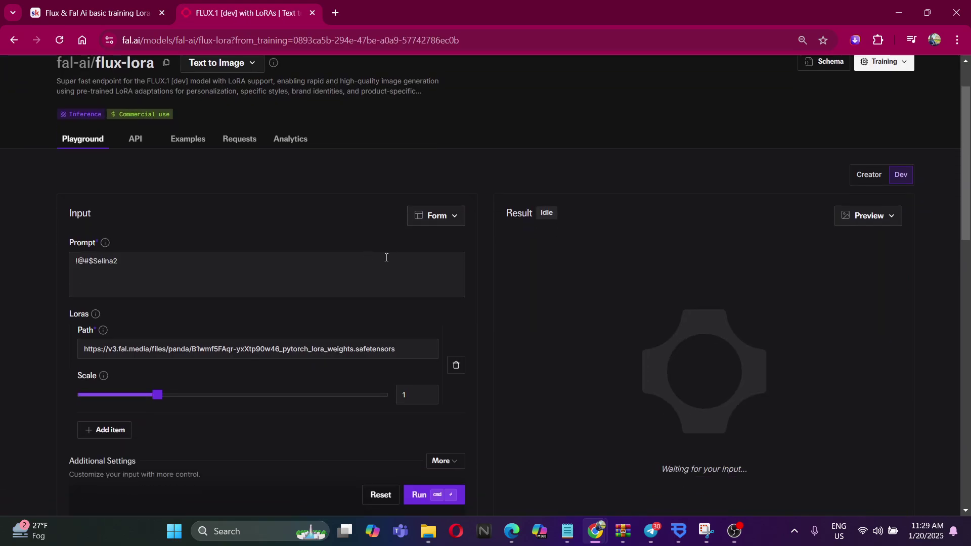
scroll(382, 274, "down", 3)
scroll(381, 274, "up", 1)
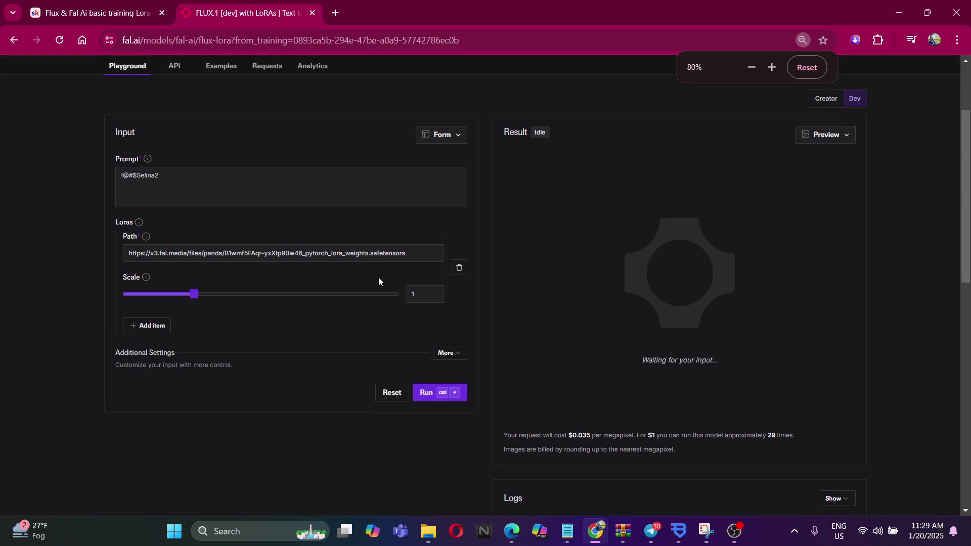
Put the caret at the end of the trigger-word prompt.
triple_click(191, 197)
left_click(195, 190)
triple_click(177, 192)
left_click(177, 193)
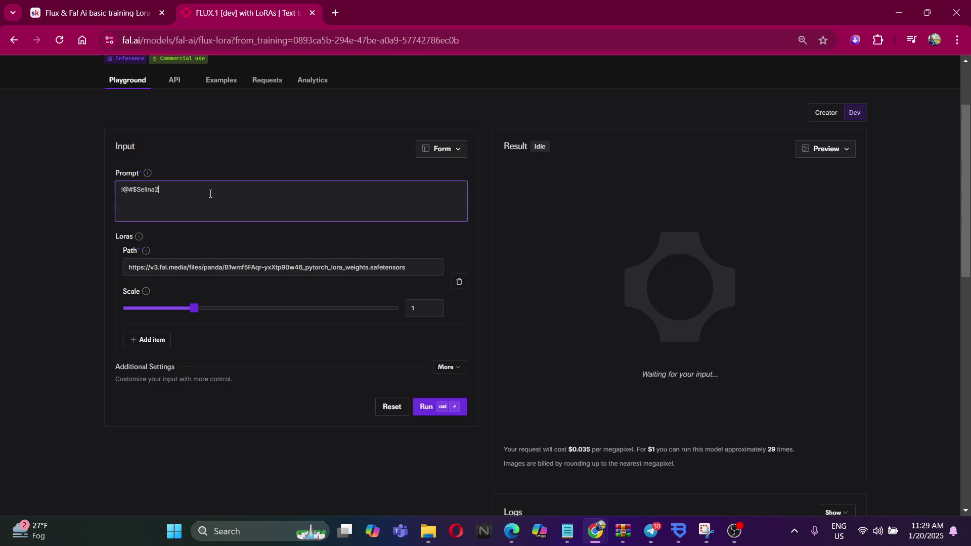
triple_click(186, 188)
key("Right")
Generate an image with the trained LoRA, then return the caret to the prompt's end.
left_click(427, 408)
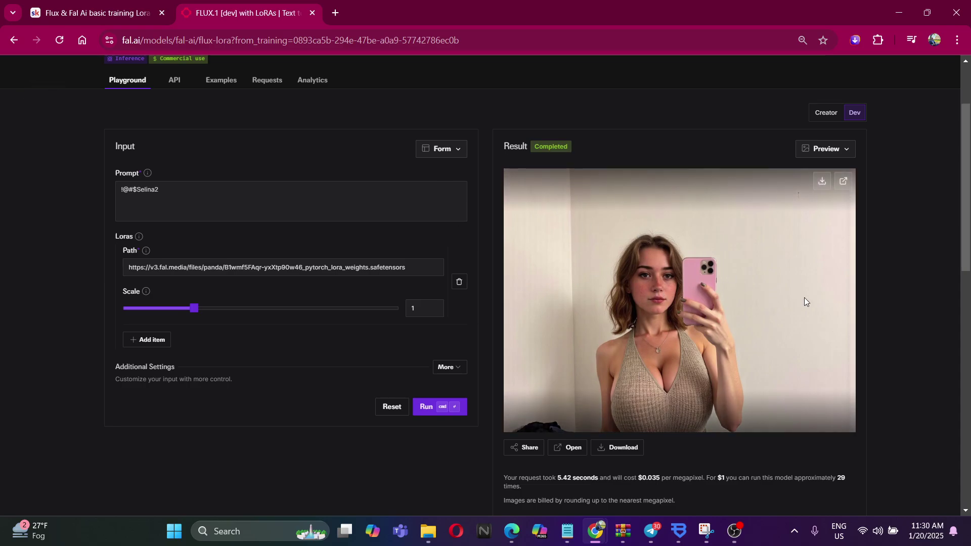
left_click(228, 192)
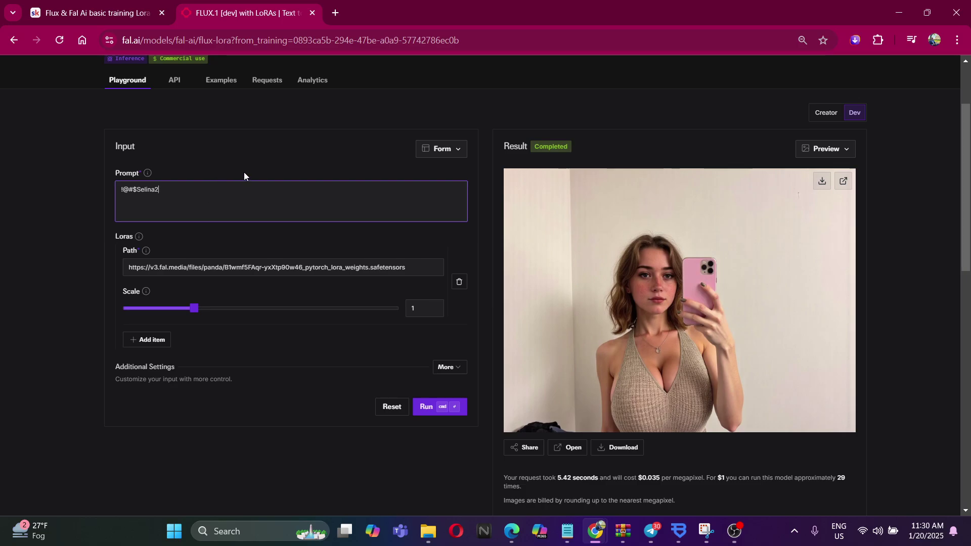
triple_click(221, 195)
left_click(221, 195)
Return to the training page and browse the zip picker to Desktop > Селина > NotReady.
left_click(14, 40)
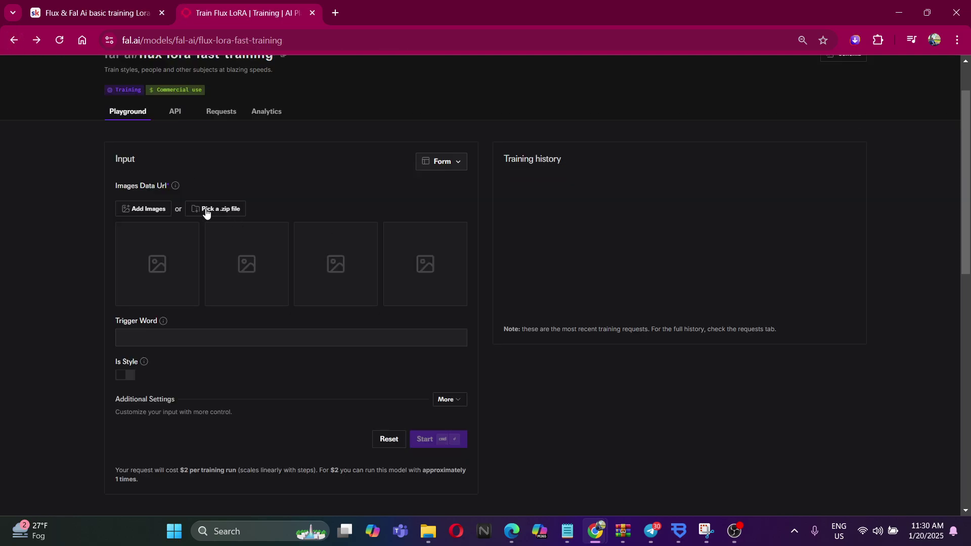
left_click(225, 209)
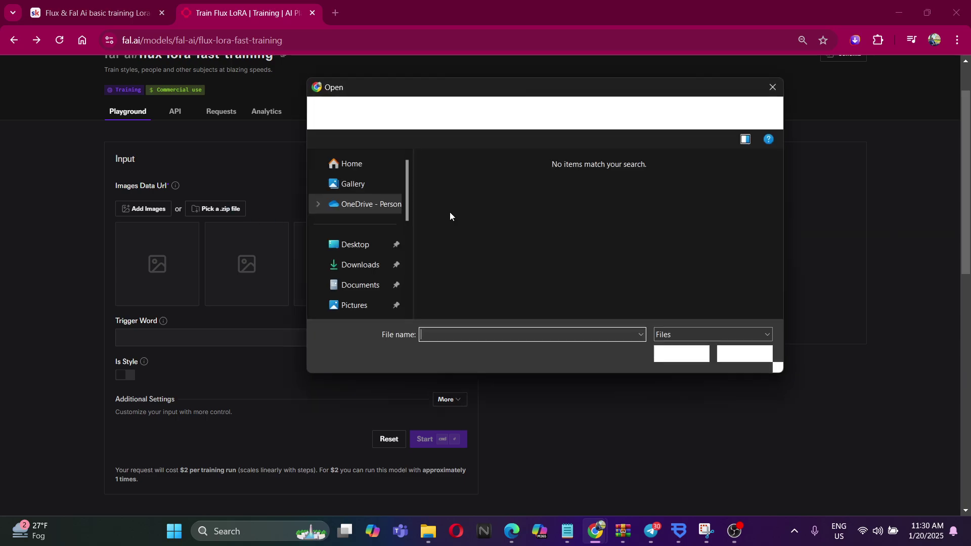
left_click(349, 245)
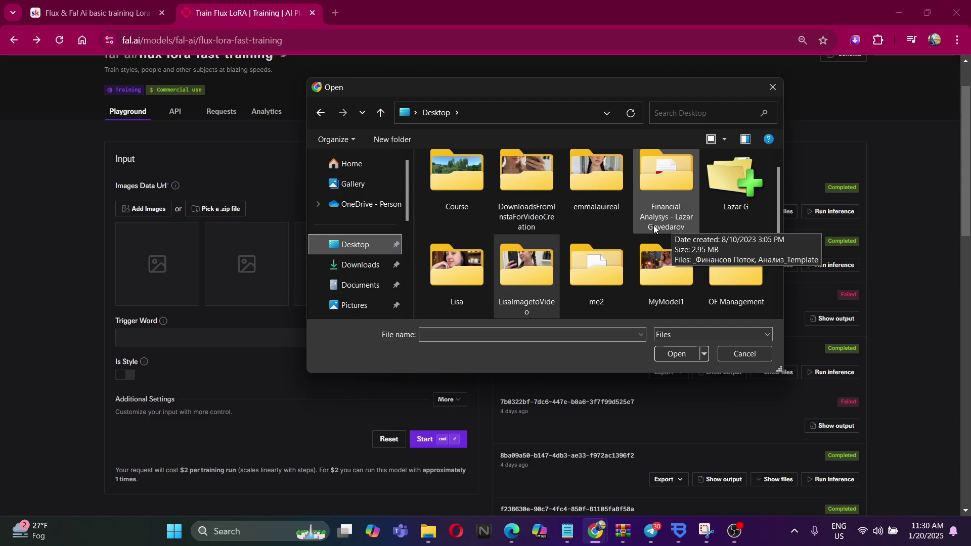
scroll(580, 254, "down", 2)
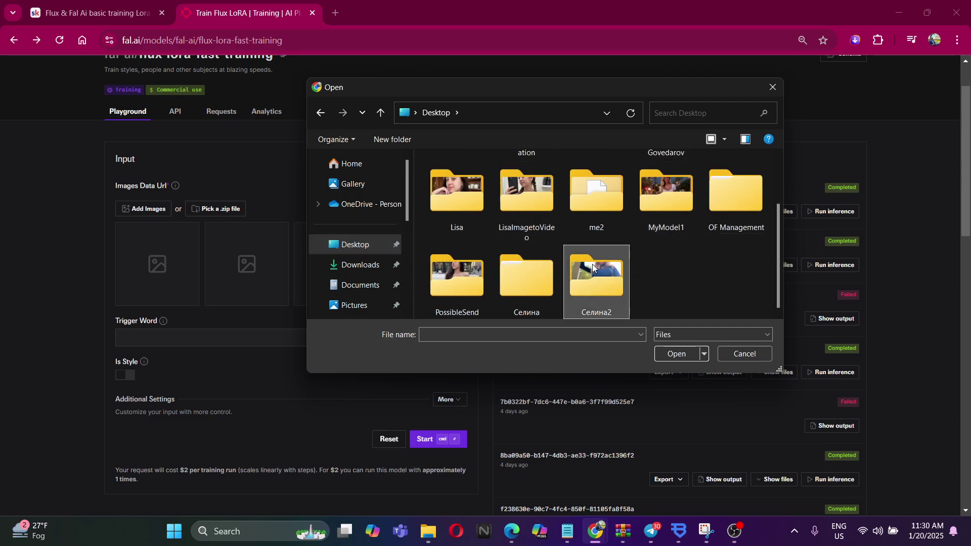
double_click(593, 268)
left_click(320, 113)
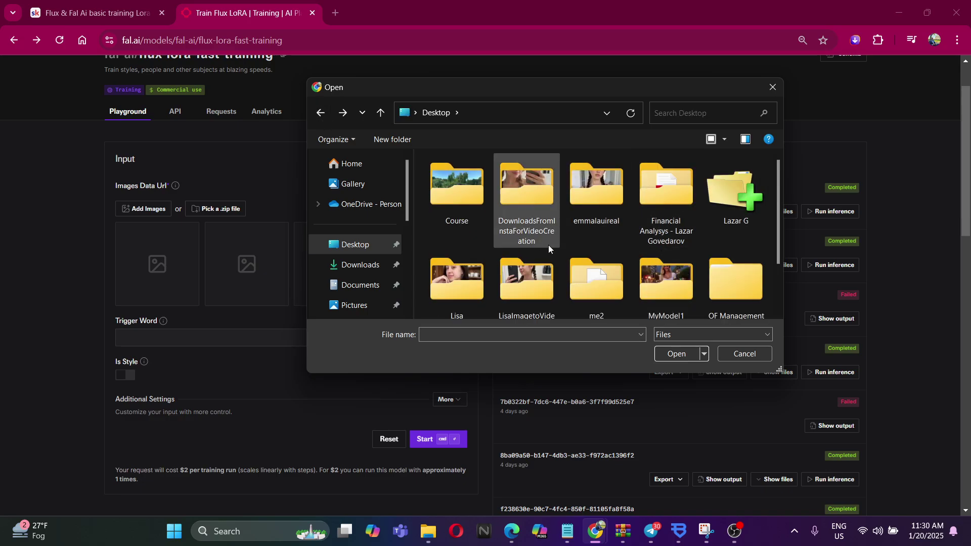
scroll(625, 241, "down", 1)
scroll(695, 269, "down", 2)
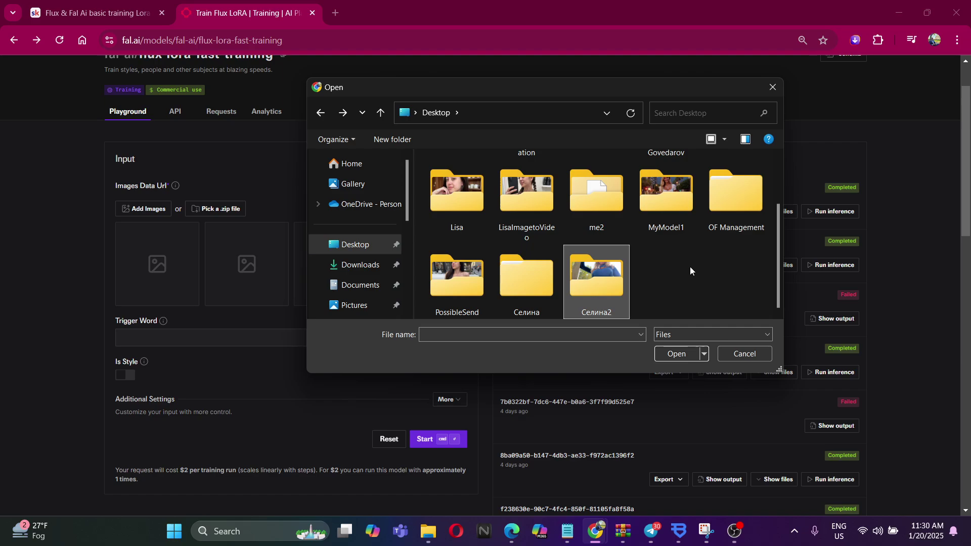
double_click(538, 275)
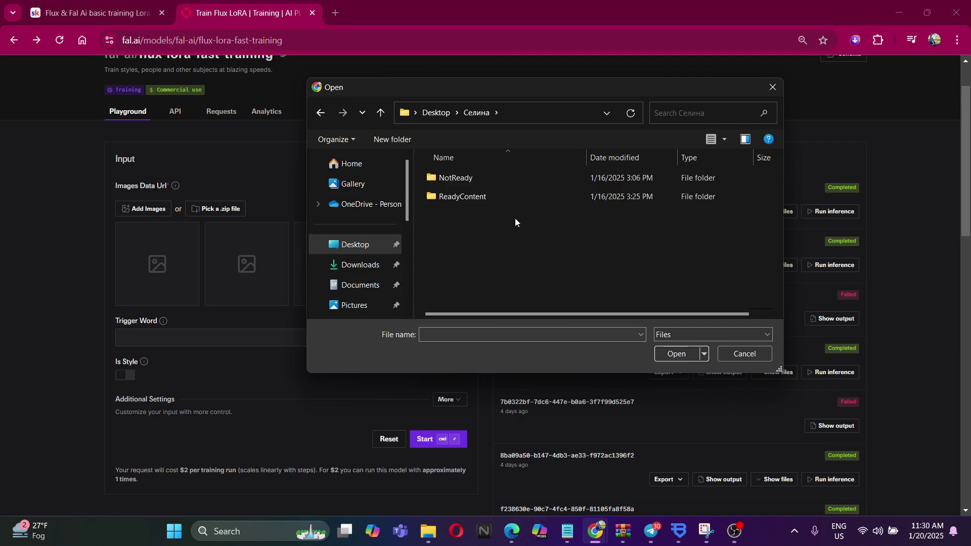
double_click(485, 178)
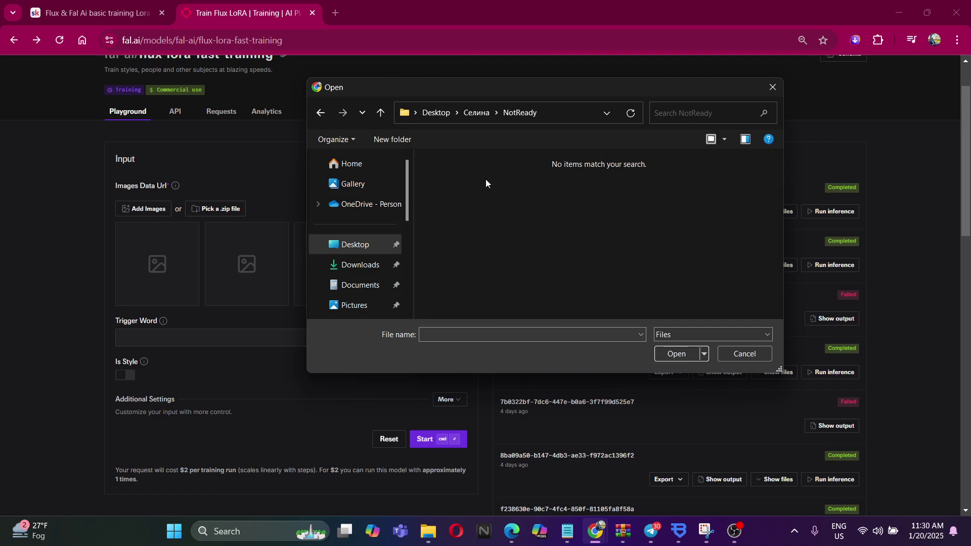
Set the file type to All Files and look over images 1, 17 and done3.
left_click(681, 329)
left_click(669, 353)
scroll(647, 270, "down", 5)
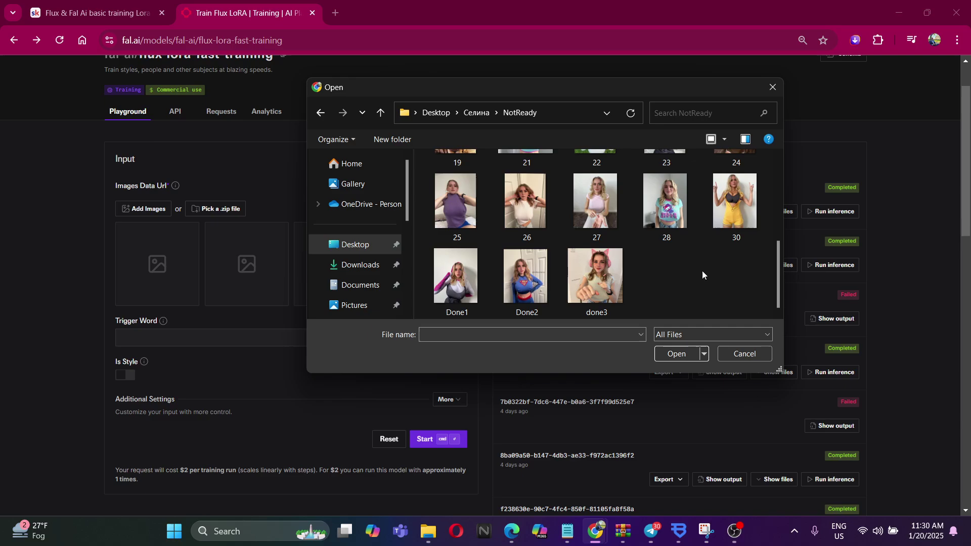
scroll(644, 268, "up", 5)
left_click(482, 200)
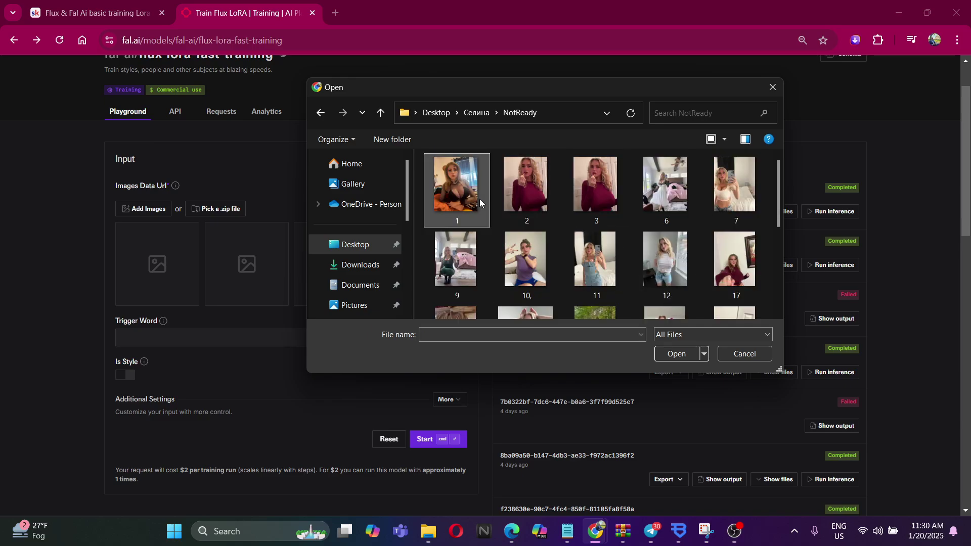
left_click(723, 303)
scroll(720, 280, "down", 5)
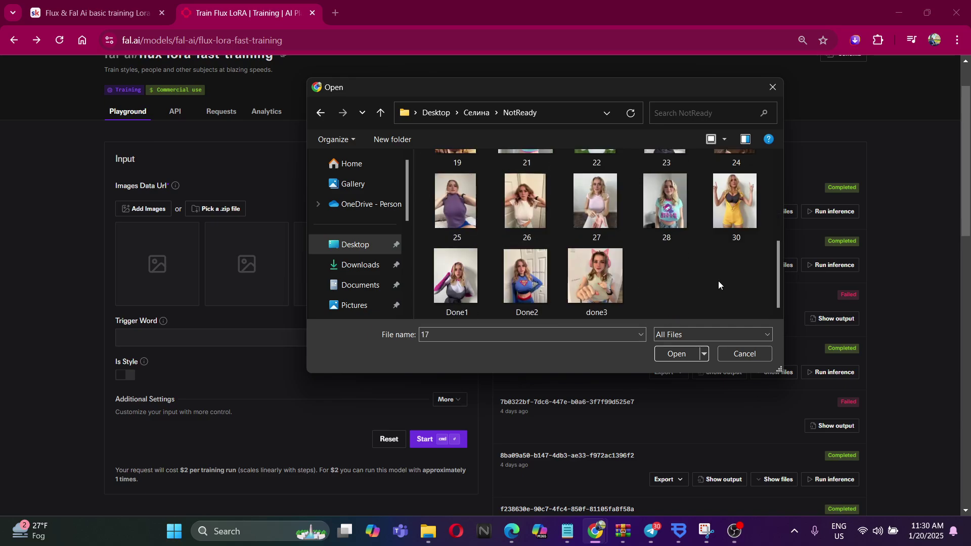
left_click(602, 284)
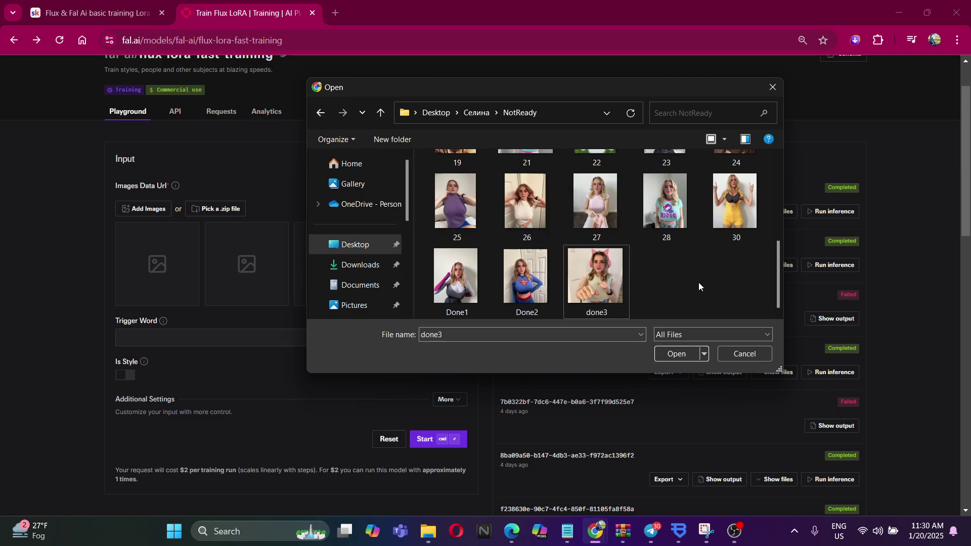
Close the file picker and open Desktop > Селина > NotReady in File Explorer.
left_click(744, 354)
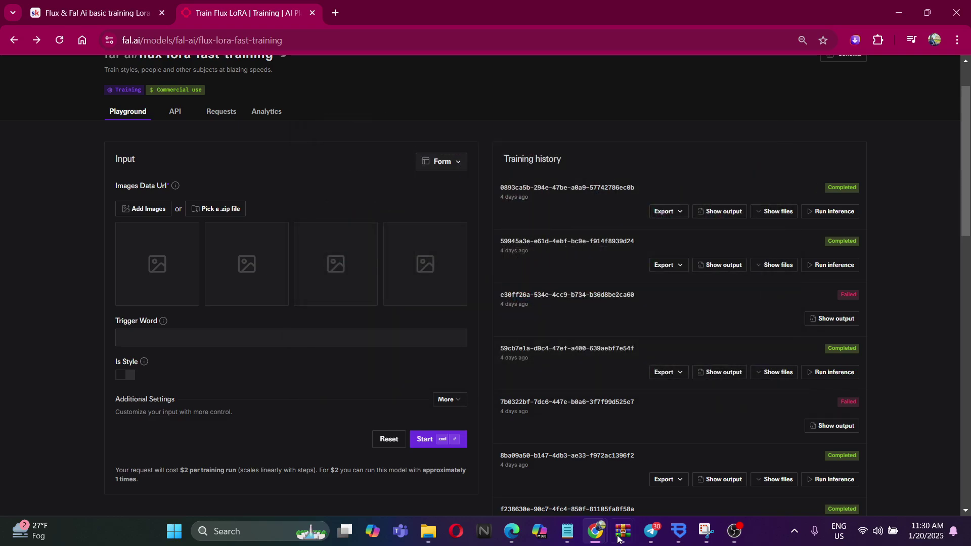
mouse_move(428, 531)
left_click(427, 531)
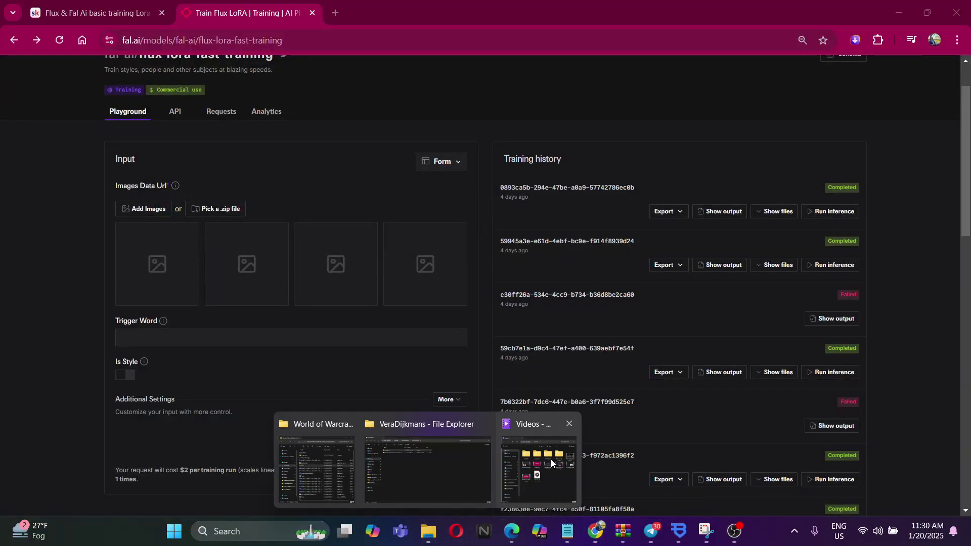
left_click(551, 463)
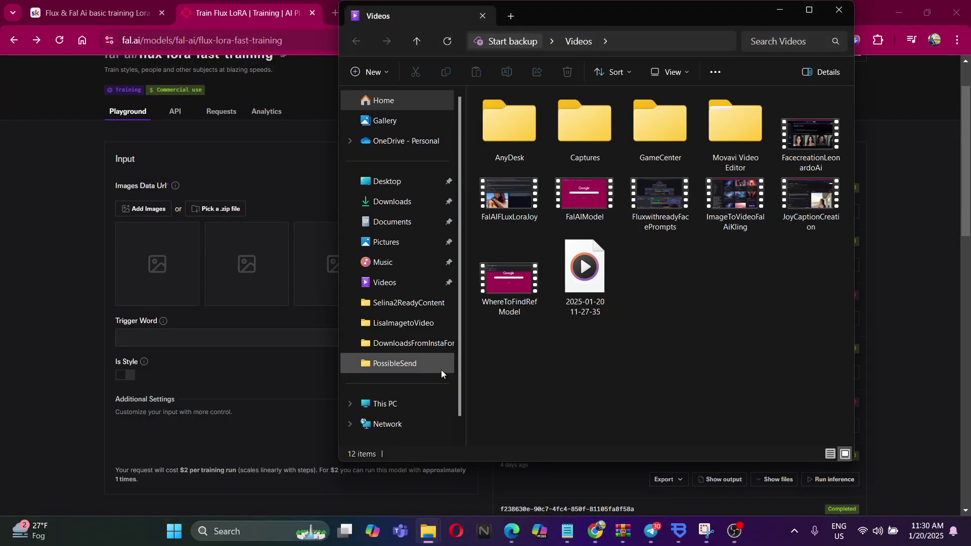
left_click(391, 182)
left_click(579, 287)
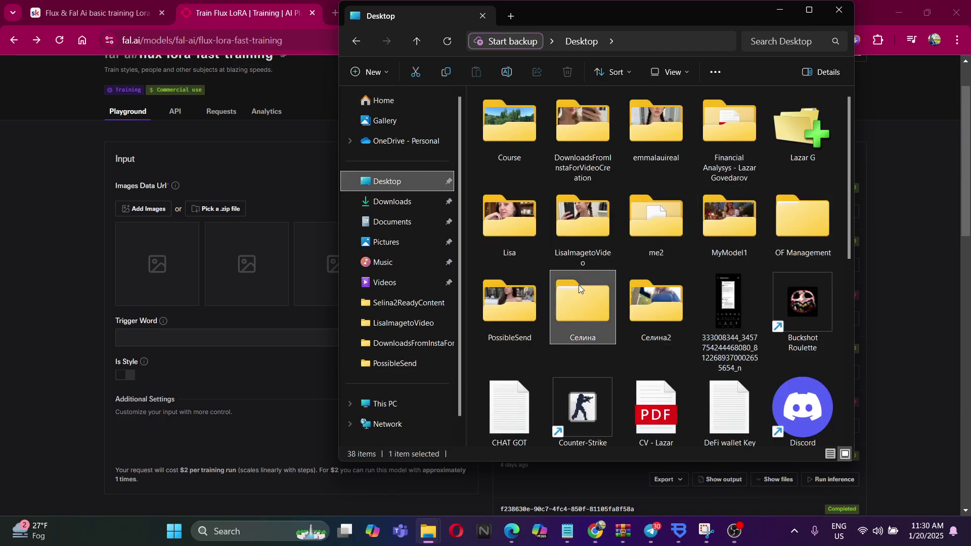
double_click(578, 284)
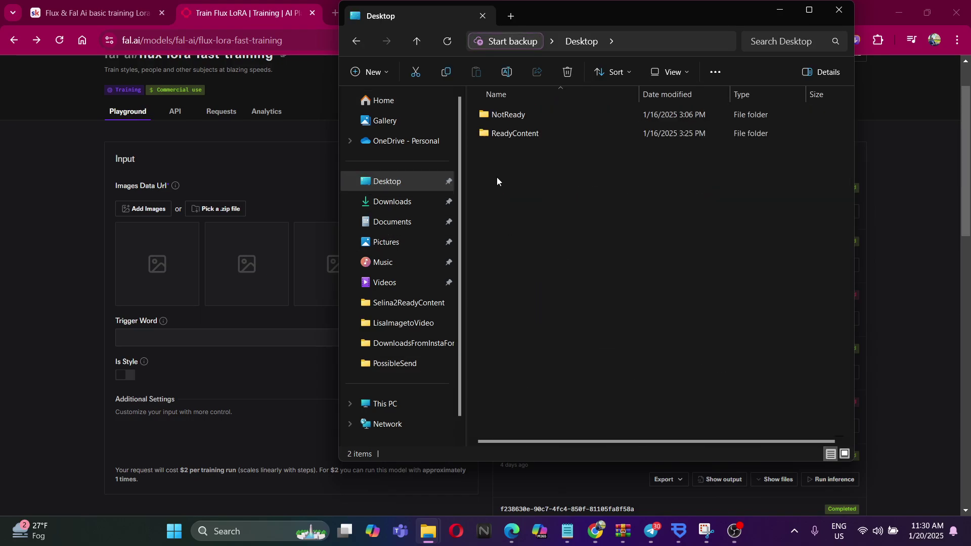
double_click(519, 115)
Select all 23 images and pack them into NotReady.rar with WinRAR.
left_click_drag(822, 418, 505, 41)
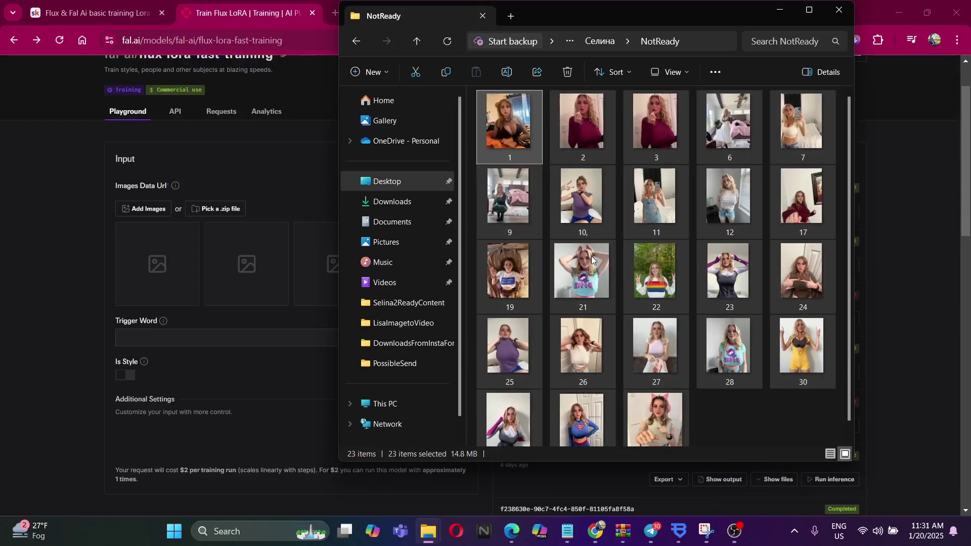
right_click(592, 259)
mouse_move(581, 365)
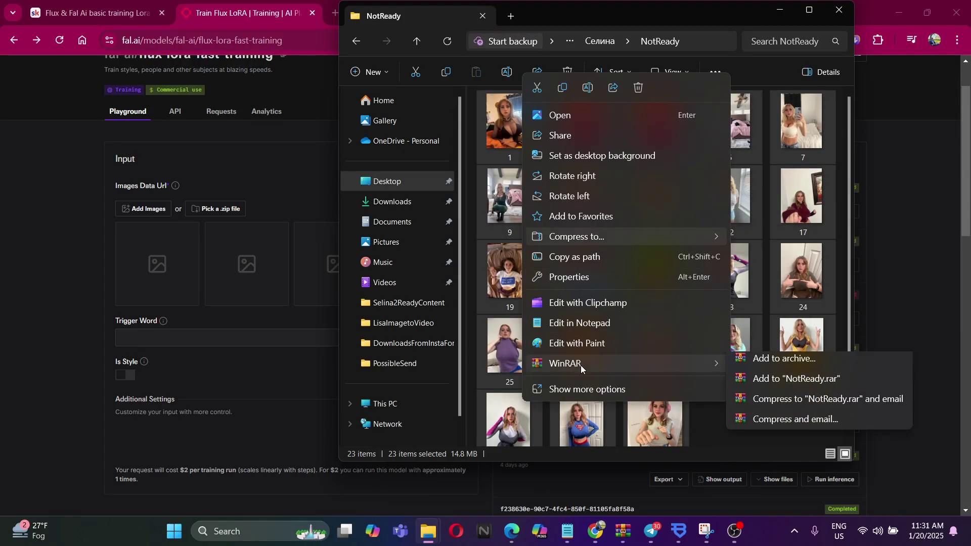
left_click(789, 377)
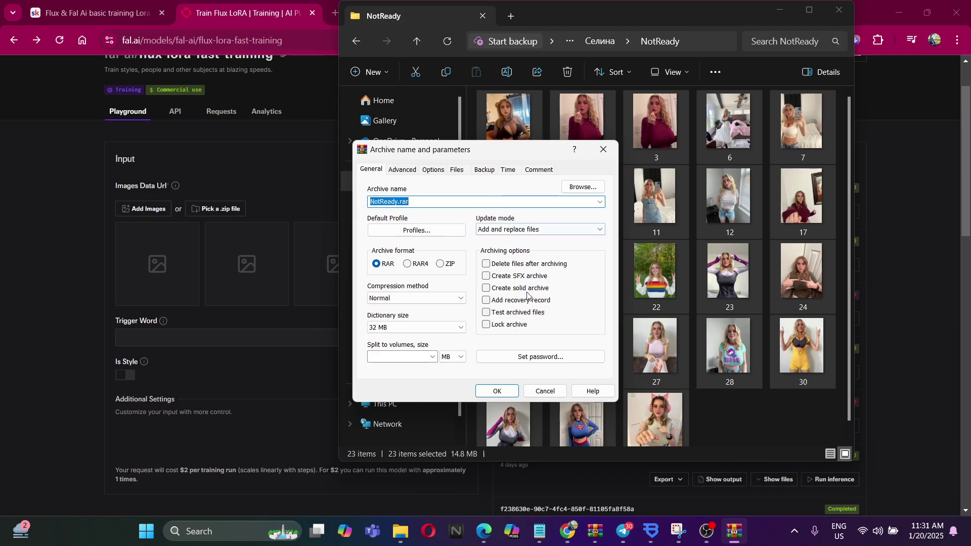
left_click(497, 392)
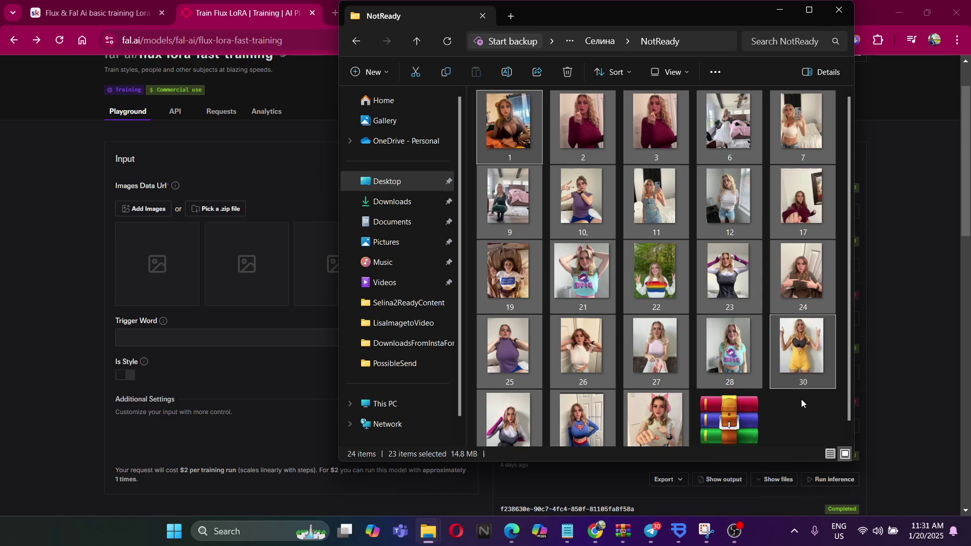
left_click(809, 400)
scroll(809, 399, "down", 1)
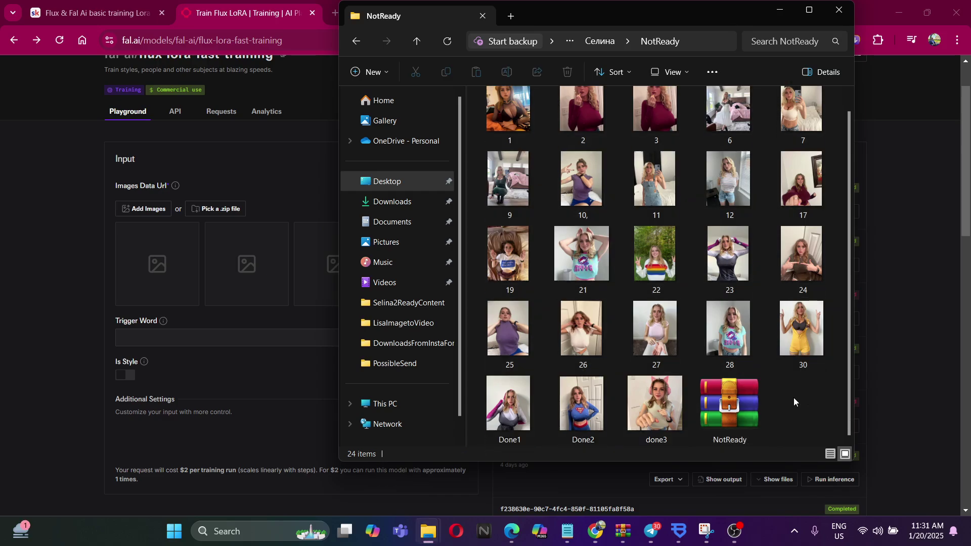
Back in fal.ai, browse the zip picker to Desktop > Селина > NotReady.
left_click(891, 387)
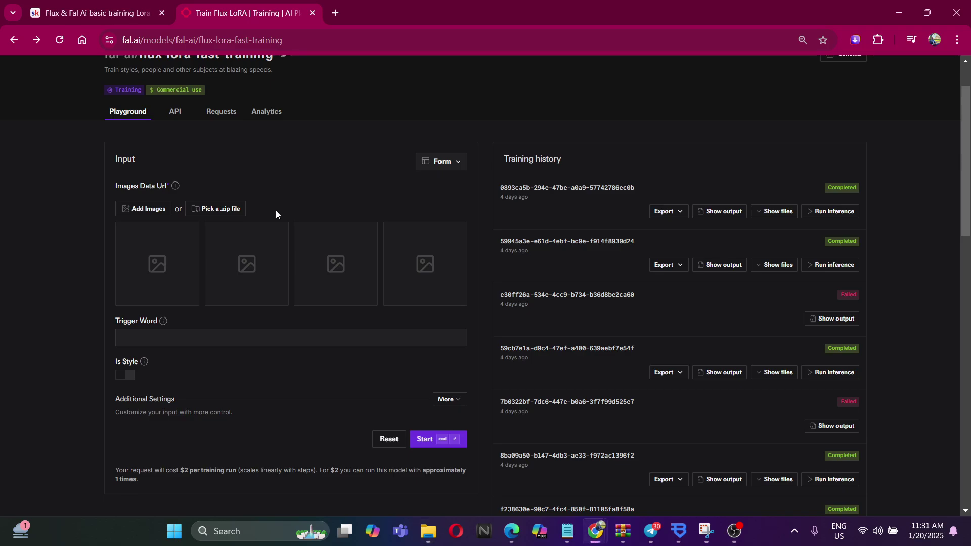
left_click(230, 210)
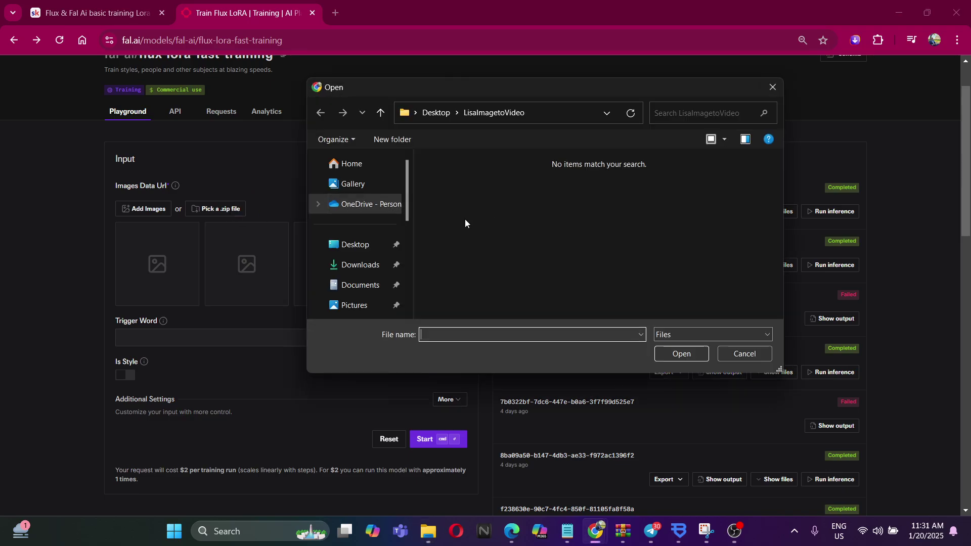
left_click(367, 245)
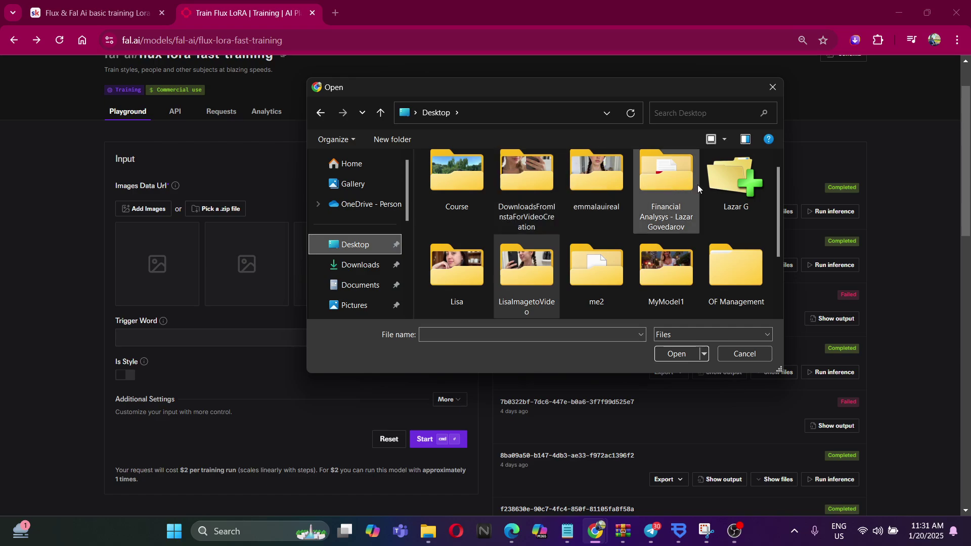
scroll(728, 212, "down", 2)
double_click(533, 256)
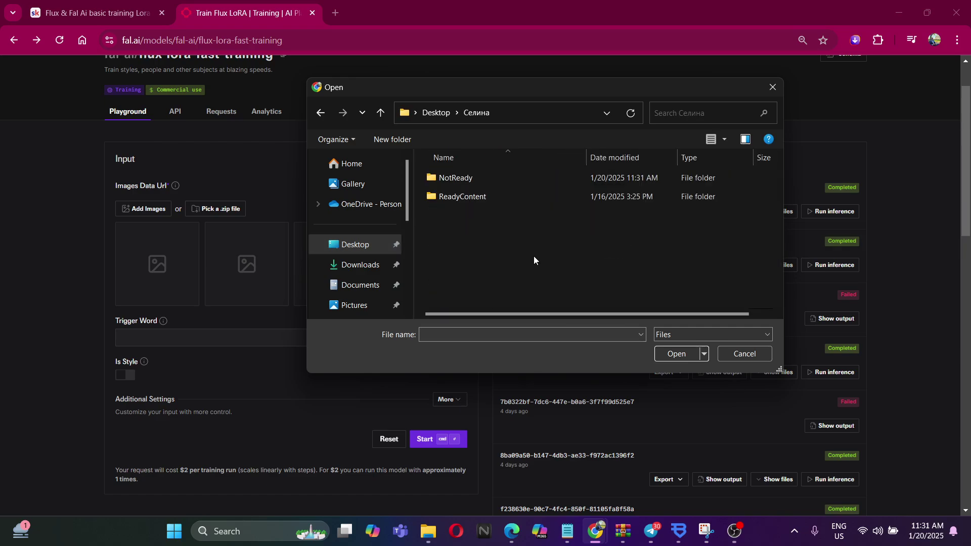
double_click(498, 183)
Show All Files and submit the NotReady archive as the training zip.
left_click(665, 334)
left_click(678, 359)
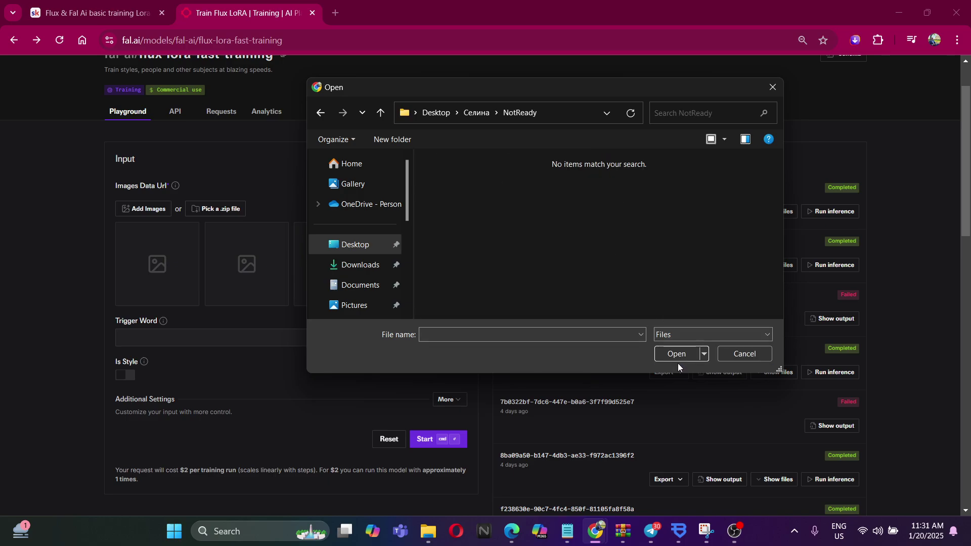
left_click(673, 334)
left_click(672, 357)
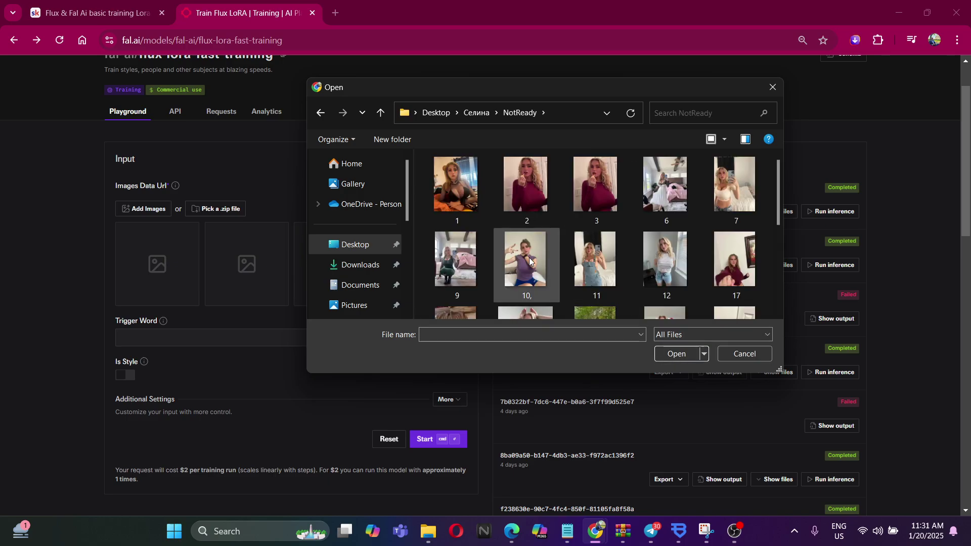
scroll(529, 257, "down", 5)
left_click(667, 272)
double_click(667, 272)
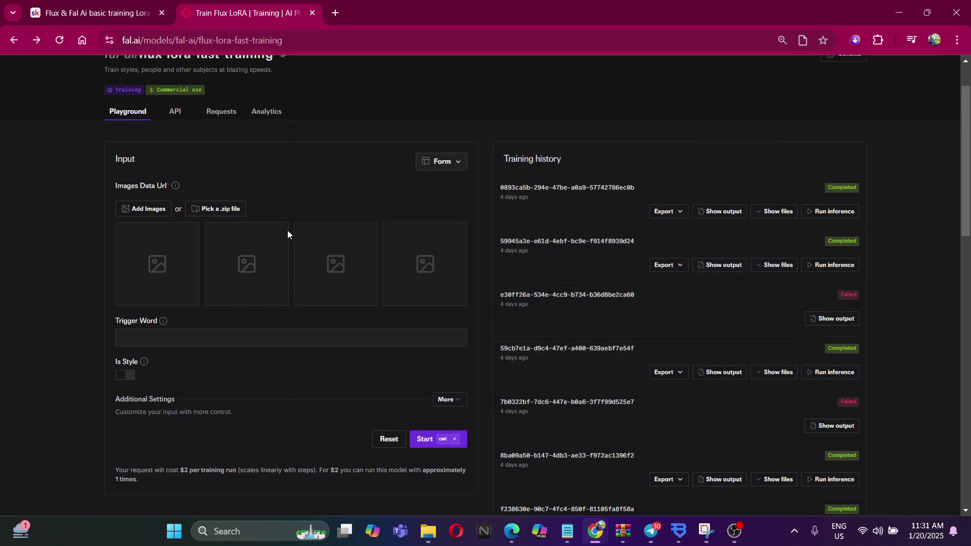
Reopen the zip picker in the NotReady folder with All Files shown.
left_click(226, 208)
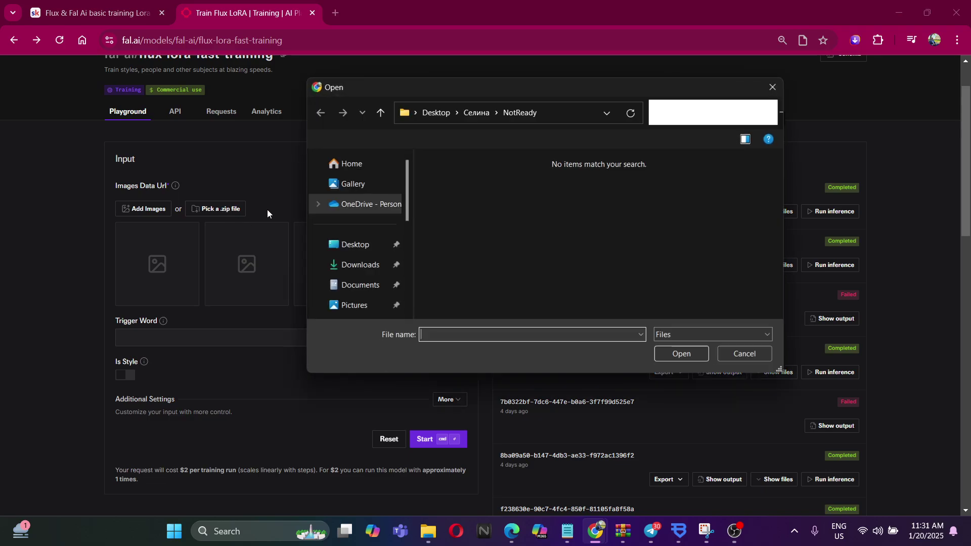
left_click(365, 246)
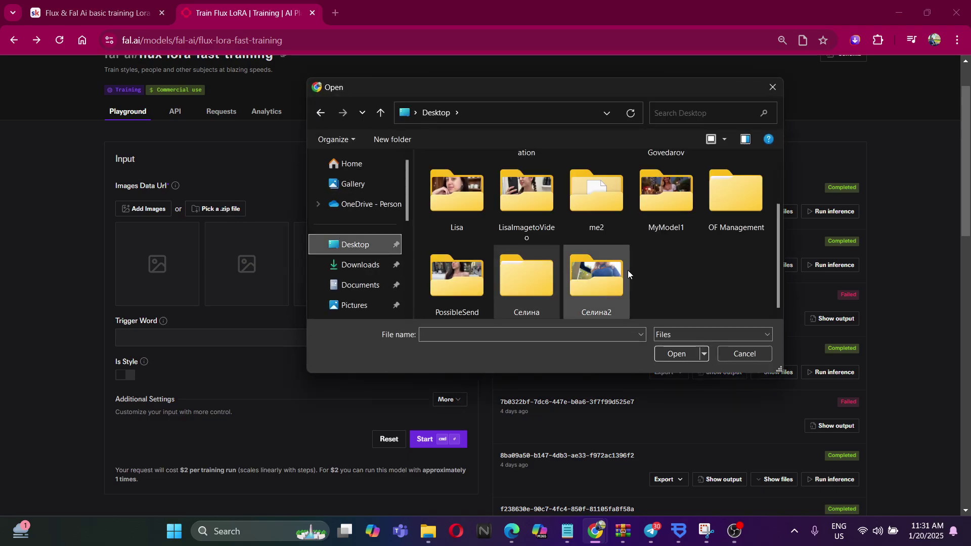
double_click(536, 284)
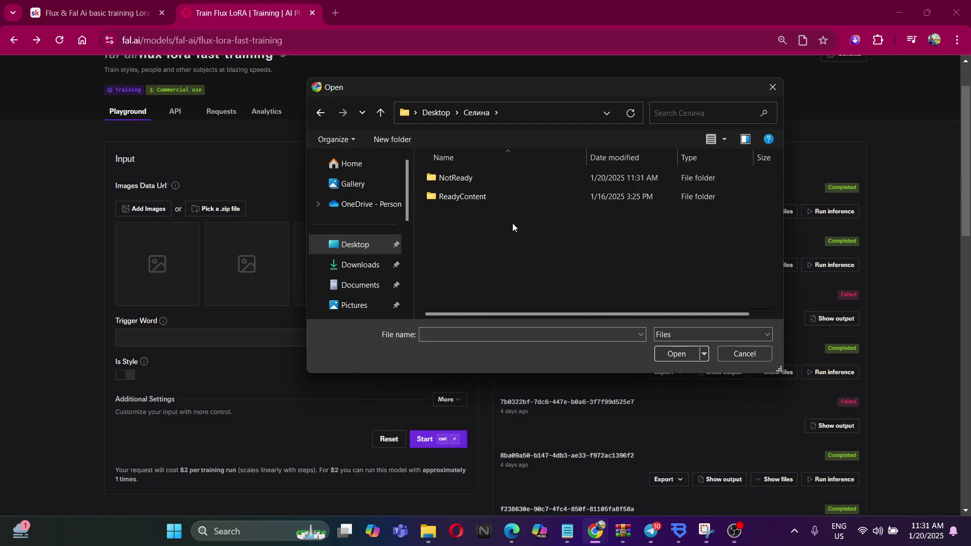
double_click(490, 179)
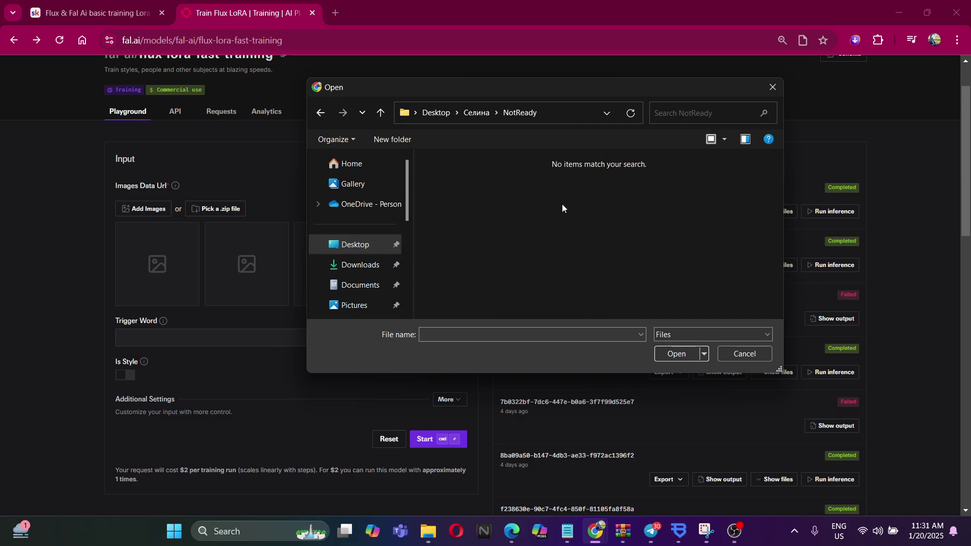
left_click(679, 334)
left_click(671, 361)
scroll(551, 248, "down", 5)
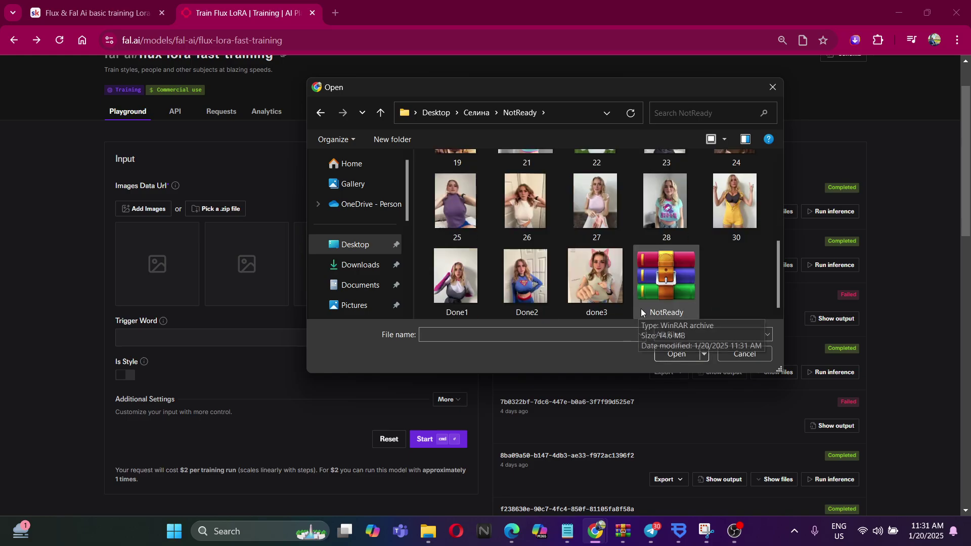
Drag the NotReady archive onto the Images drop zone.
left_click_drag(641, 308, 240, 285)
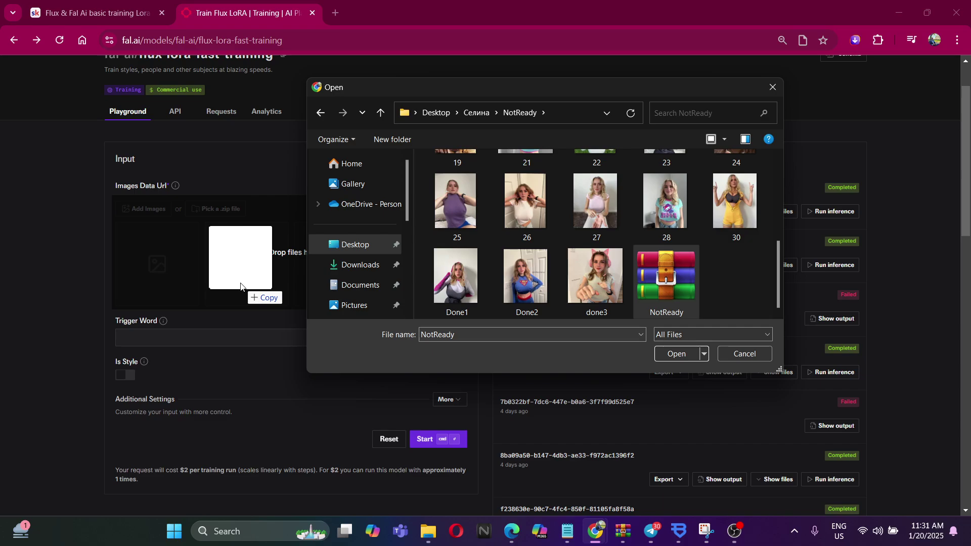
left_click_drag(241, 286, 240, 286)
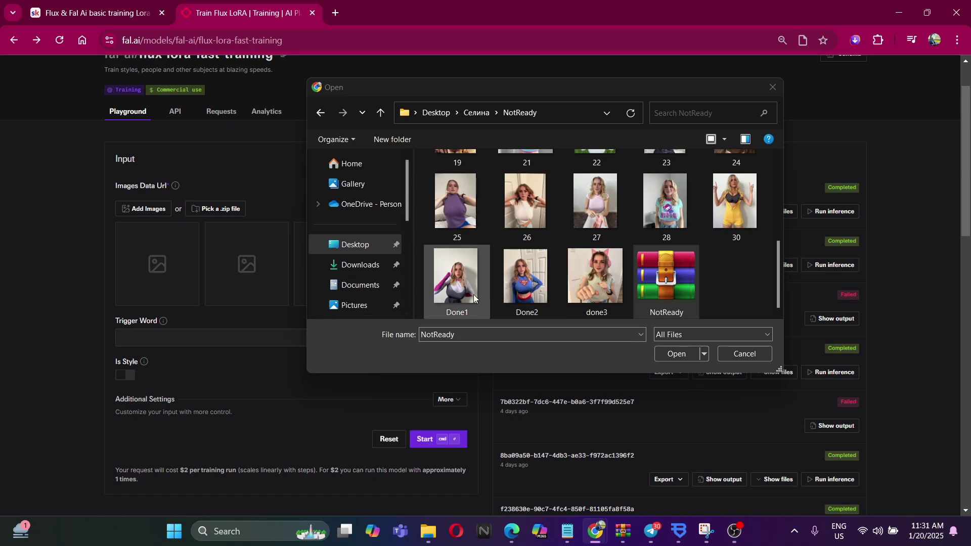
scroll(216, 283, "down", 2)
scroll(224, 293, "up", 4)
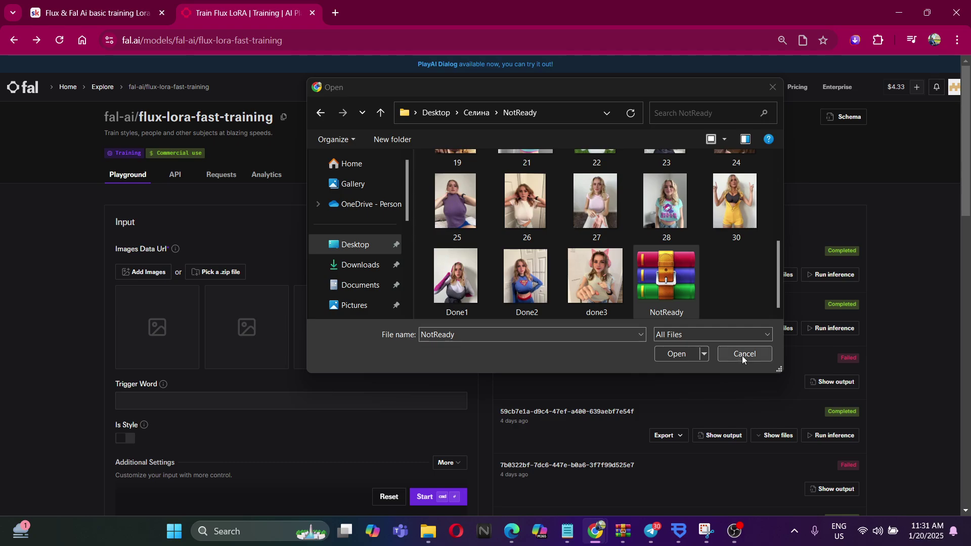
Dismiss the file picker and run inference on the latest completed training.
left_click(742, 356)
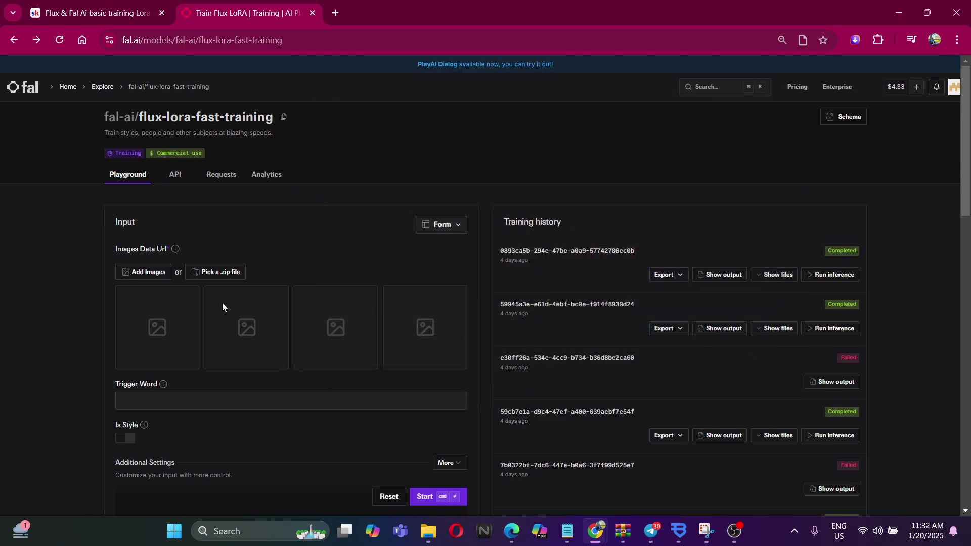
left_click_drag(499, 246, 878, 294)
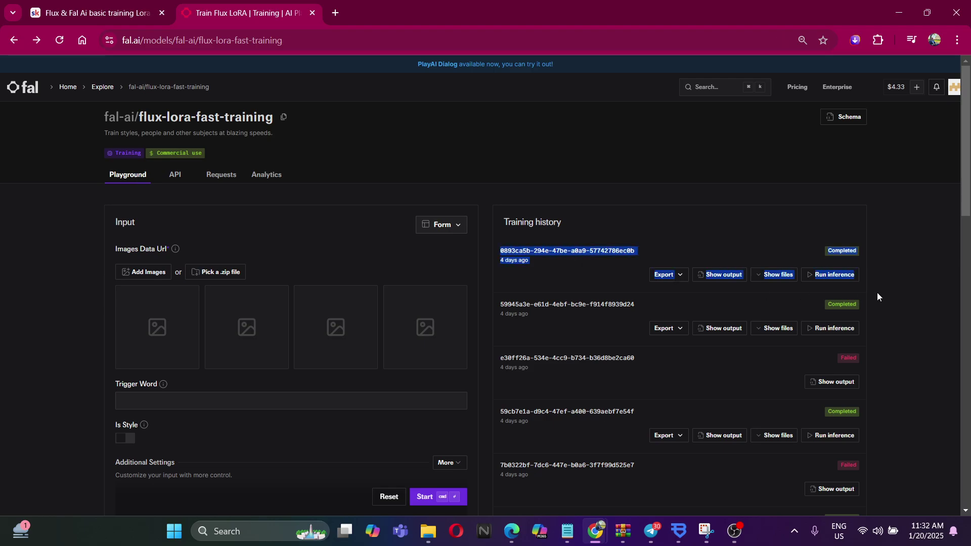
left_click(855, 279)
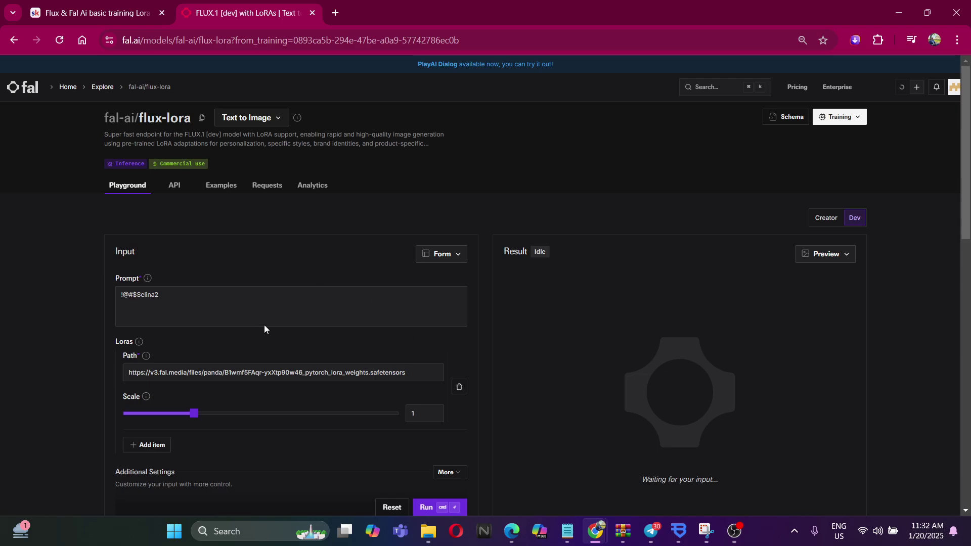
left_click(329, 299)
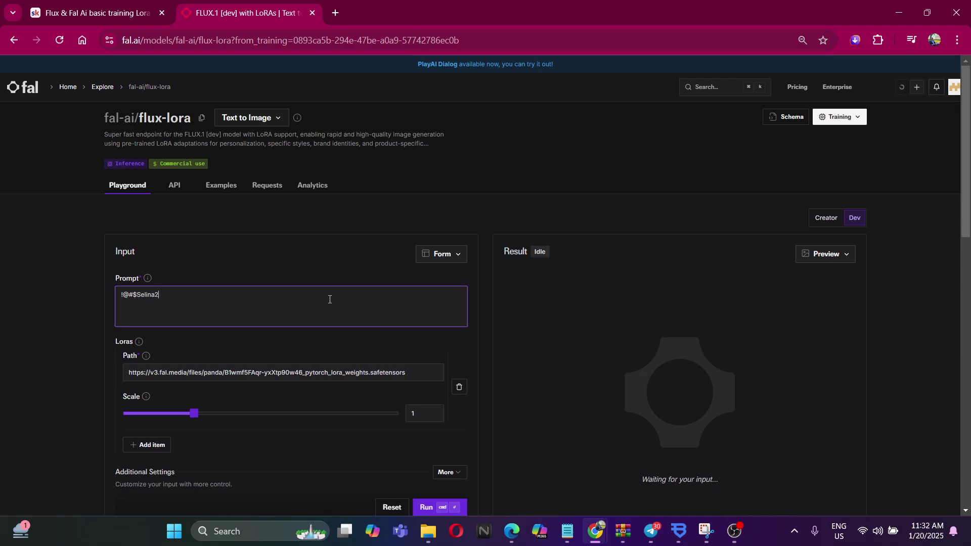
scroll(388, 306, "down", 4)
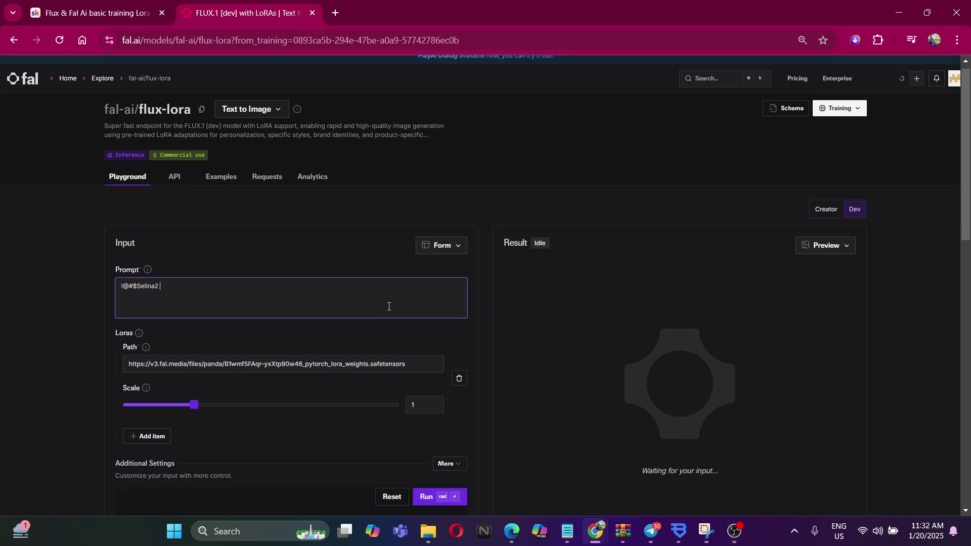
scroll(297, 212, "up", 4)
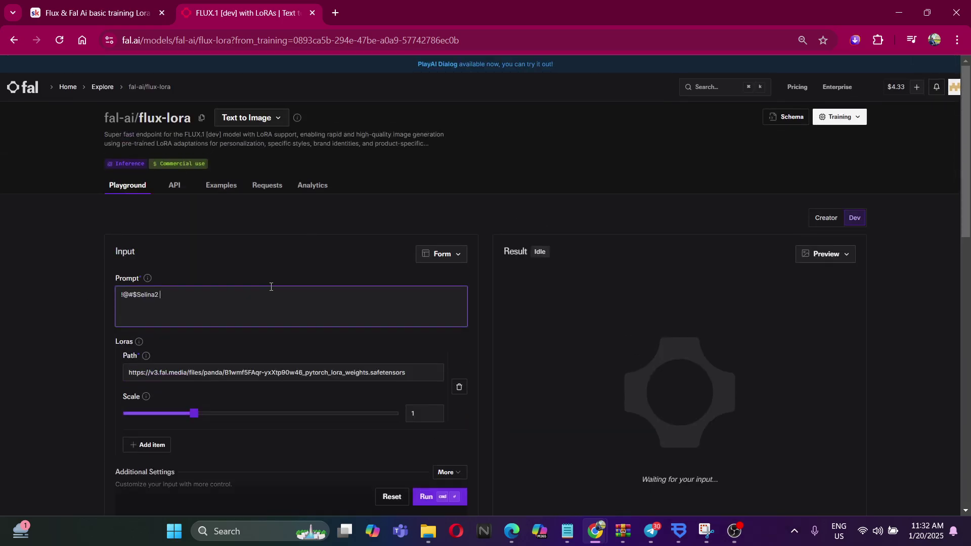
Check the Trigger Word field, then reopen the latest LoRA in the flux-lora playground.
left_click(13, 40)
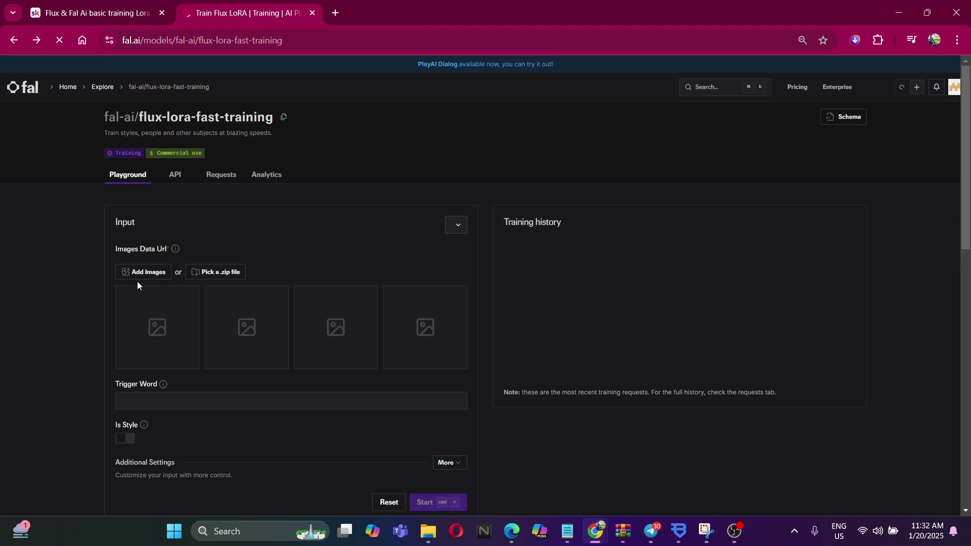
left_click(140, 401)
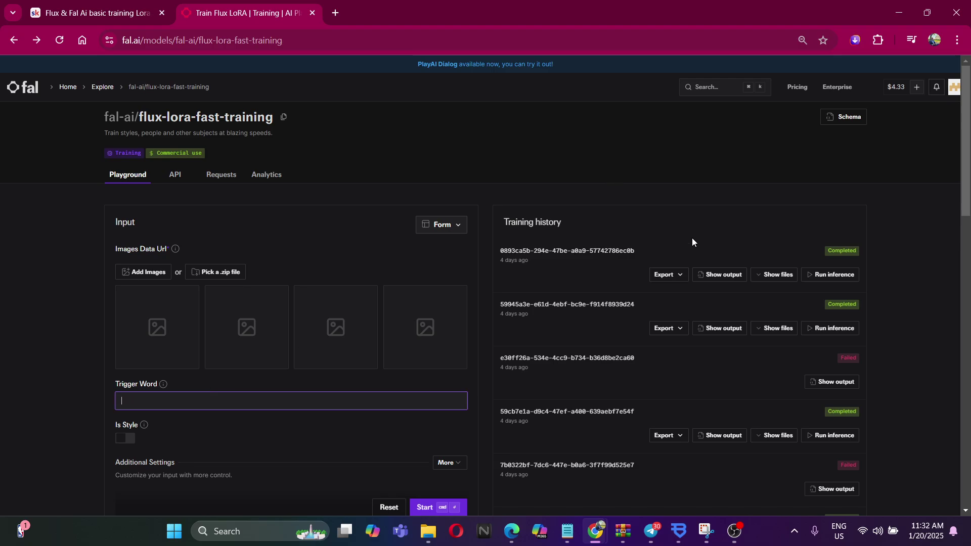
left_click(826, 275)
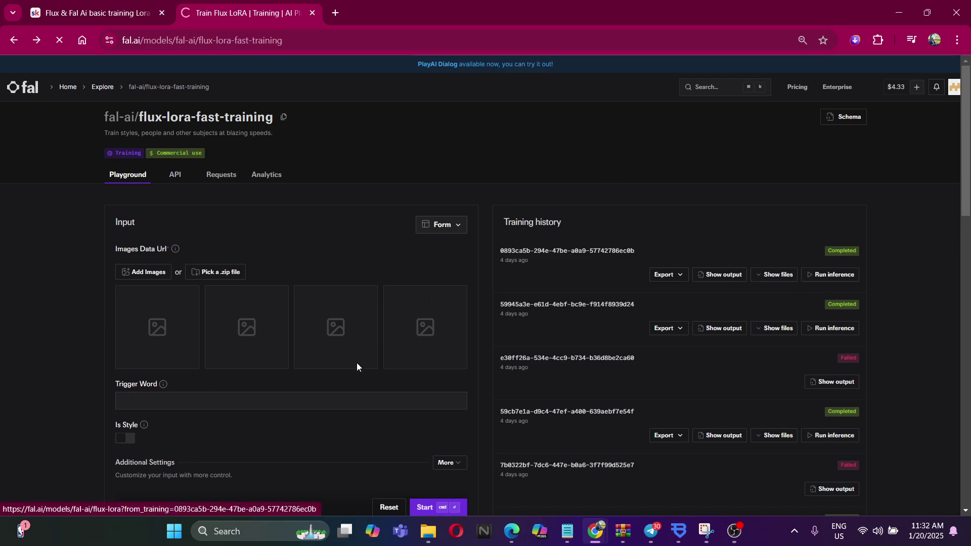
left_click(277, 300)
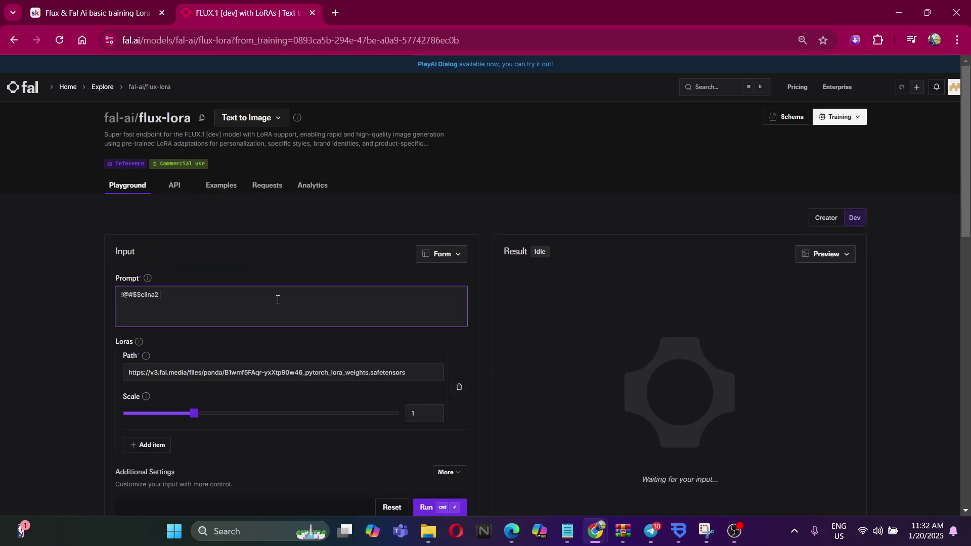
Set the image size to Portrait 3:4 (768 × 1024) and generate two images per run.
scroll(344, 411, "down", 1)
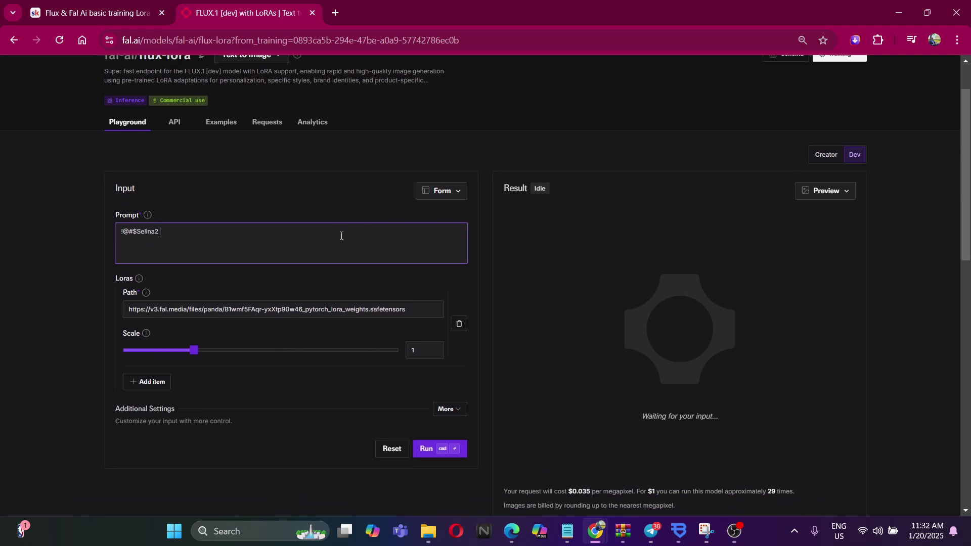
left_click(460, 413)
scroll(324, 374, "down", 2)
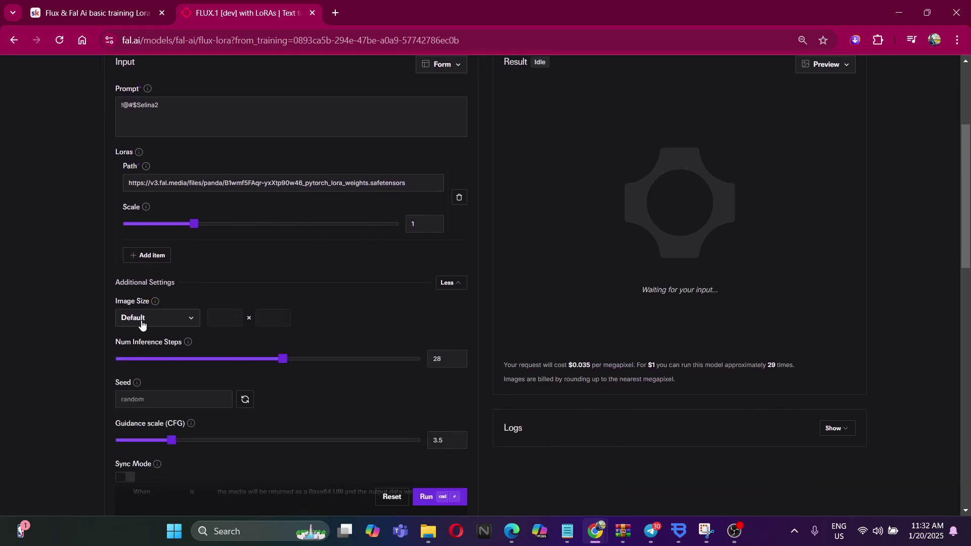
left_click(141, 320)
left_click(154, 381)
scroll(274, 353, "down", 1)
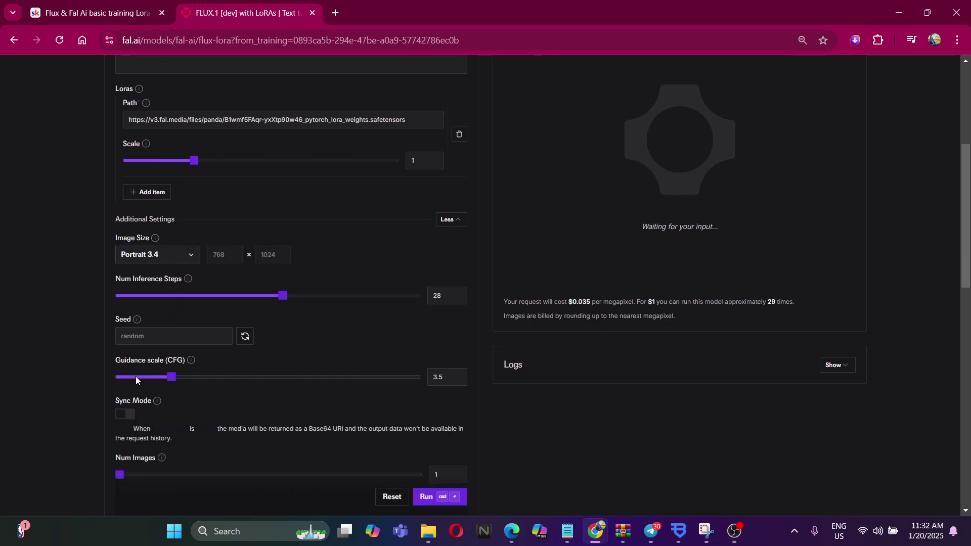
scroll(152, 389, "down", 1)
left_click(166, 410)
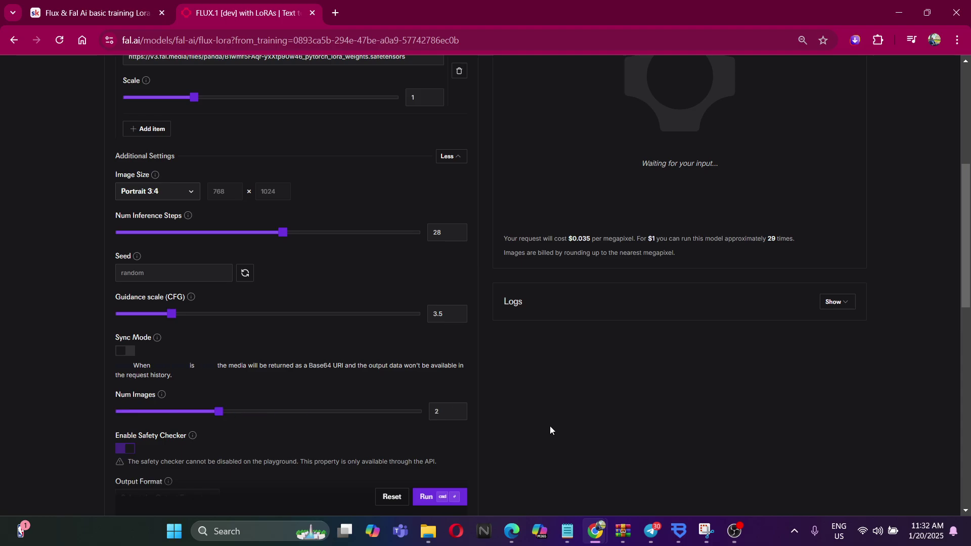
scroll(151, 404, "down", 4)
scroll(320, 372, "up", 7)
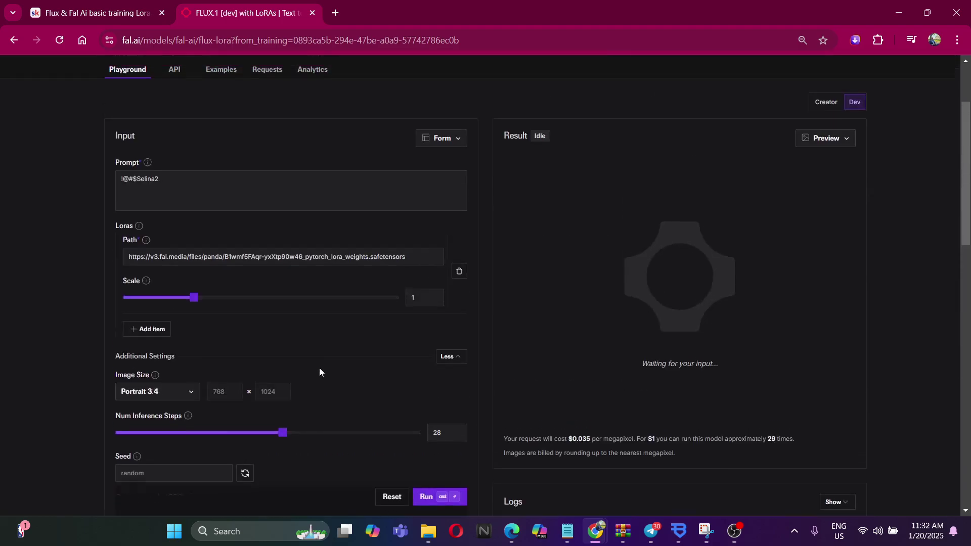
scroll(320, 372, "up", 2)
Highlight the account balance, model description and the runs-per-dollar cost line.
left_click(240, 305)
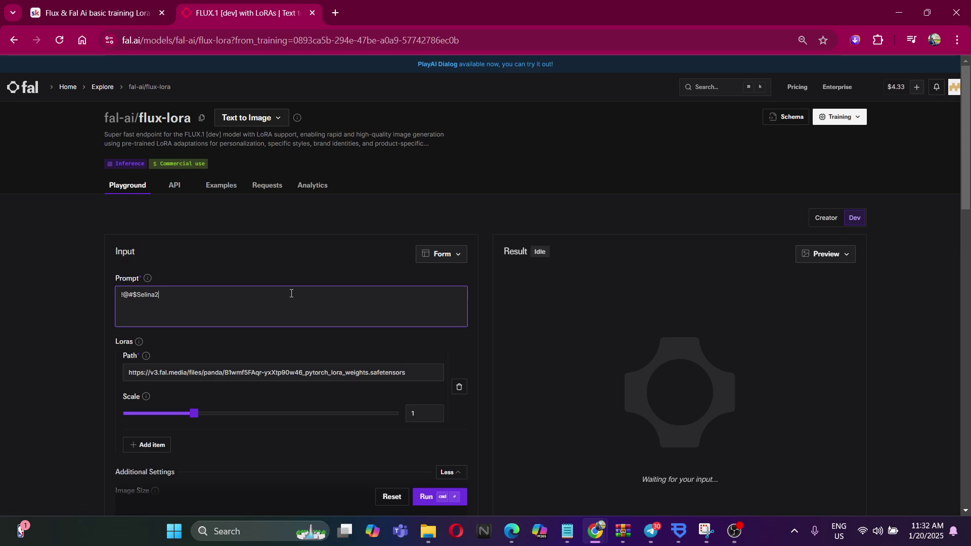
left_click(893, 86)
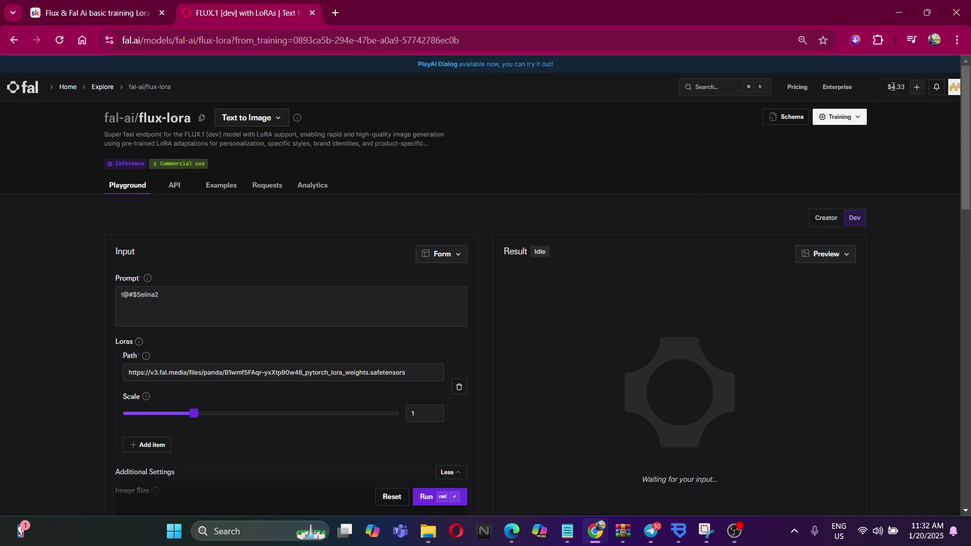
left_click_drag(896, 90, 693, 152)
left_click(576, 197)
scroll(417, 302, "down", 6)
scroll(418, 290, "up", 3)
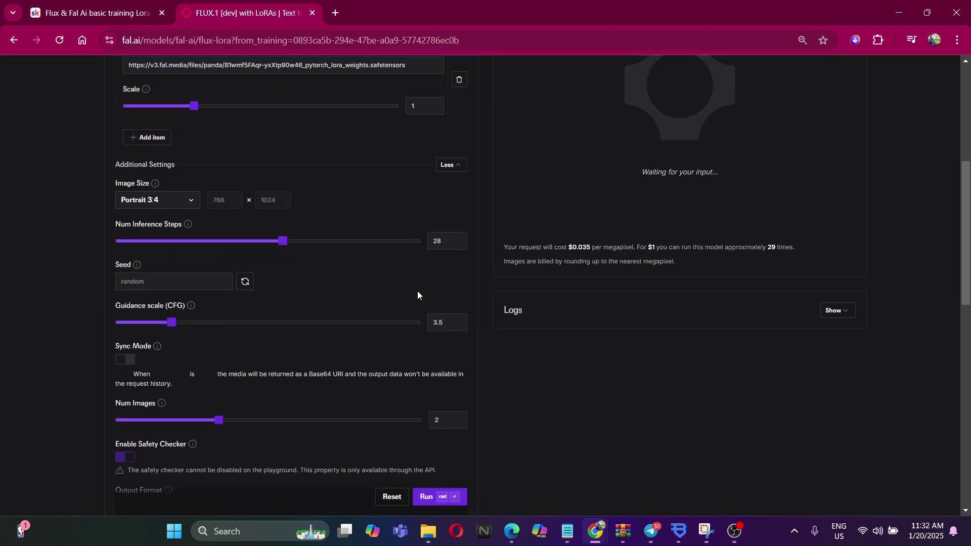
mouse_move(801, 366)
left_mouse_down()
mouse_move(758, 367)
mouse_move(810, 366)
mouse_move(486, 366)
mouse_move(762, 374)
mouse_move(635, 367)
mouse_move(808, 365)
left_mouse_up()
left_click(798, 368)
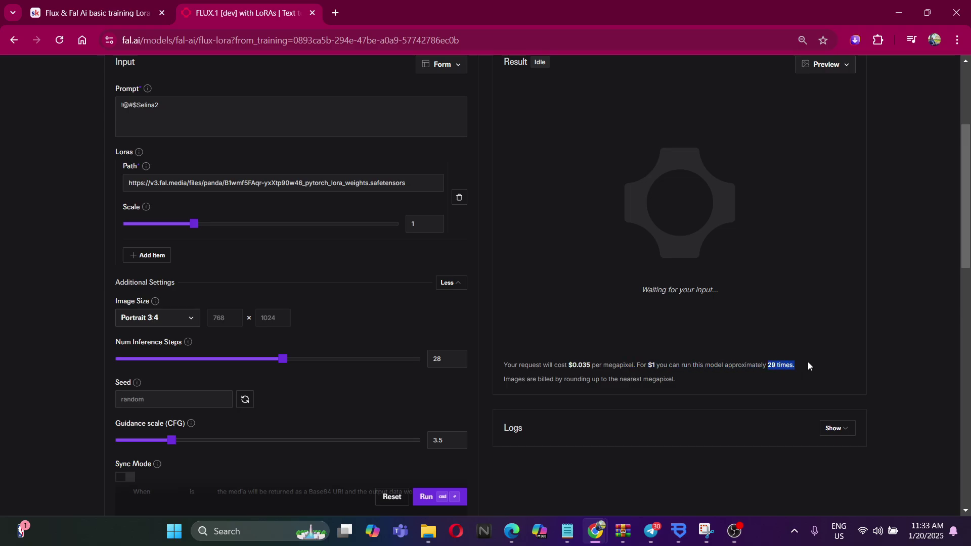
left_click(808, 364)
Scroll through the settings and place the caret in the prompt.
scroll(609, 384, "up", 4)
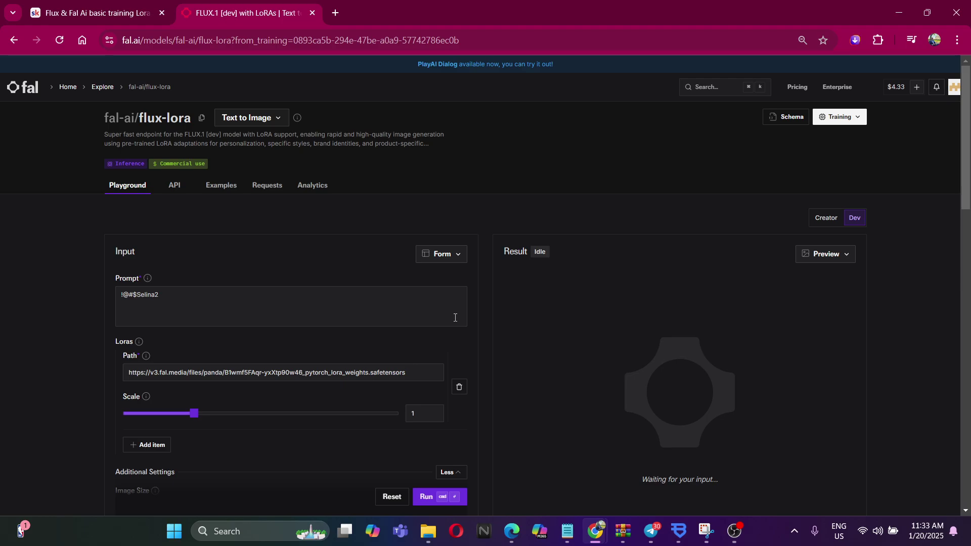
scroll(455, 317, "down", 4)
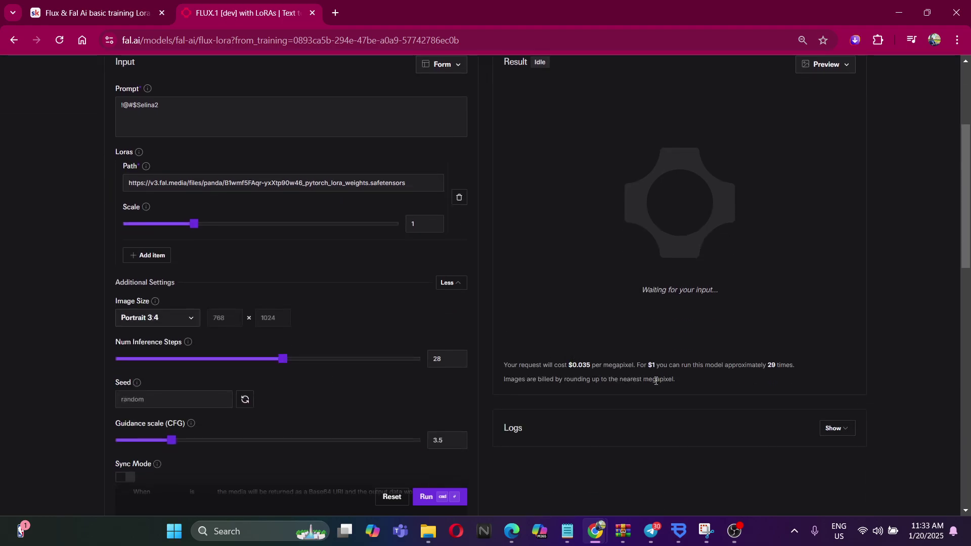
scroll(656, 381, "up", 4)
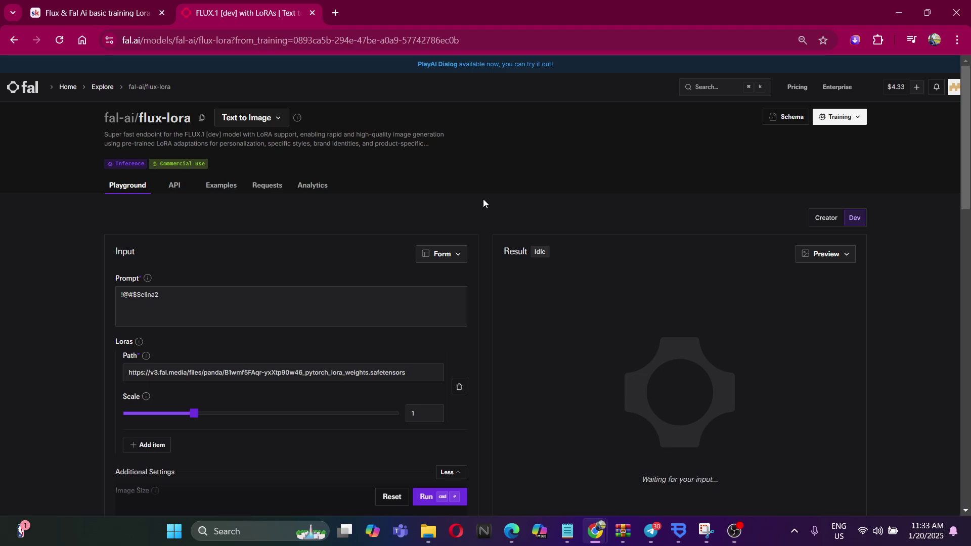
scroll(483, 199, "down", 2)
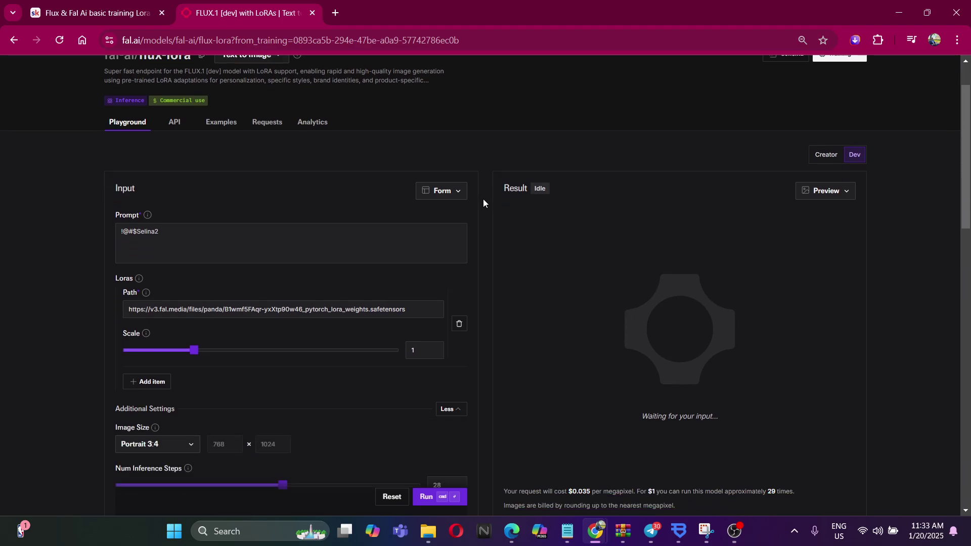
scroll(513, 191, "up", 2)
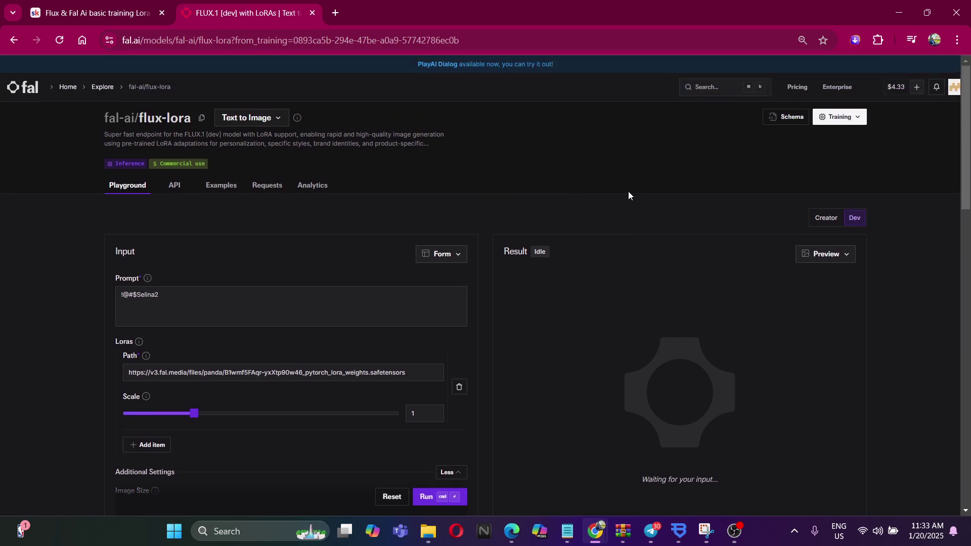
scroll(364, 295, "down", 2)
left_click(253, 243)
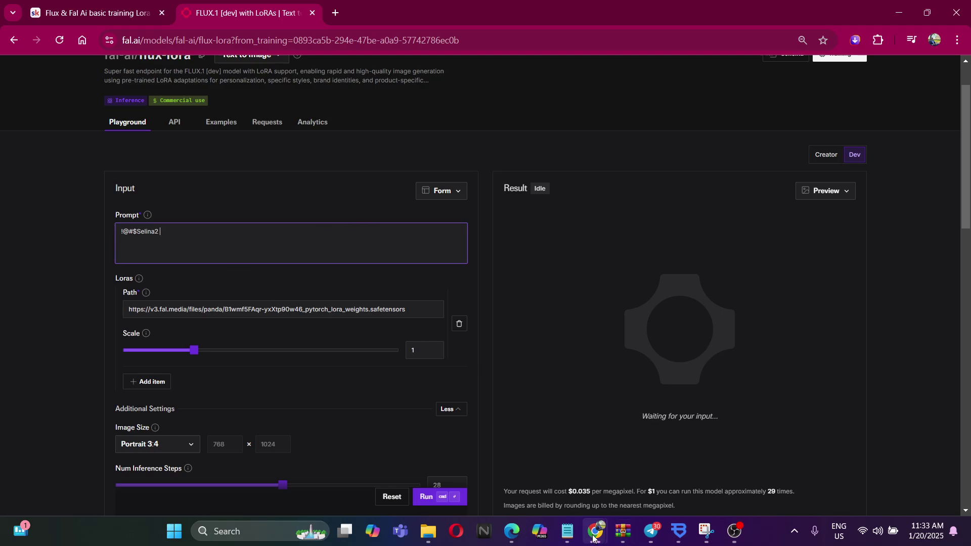
Upload the 211411 screenshot to JoyCaption in the other browser window for captioning.
mouse_move(595, 530)
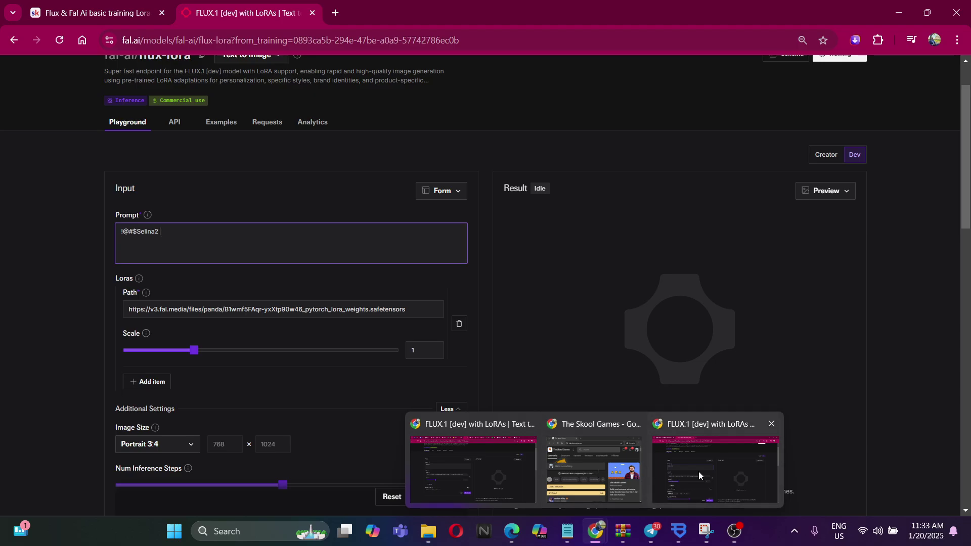
mouse_move(583, 486)
left_click(489, 472)
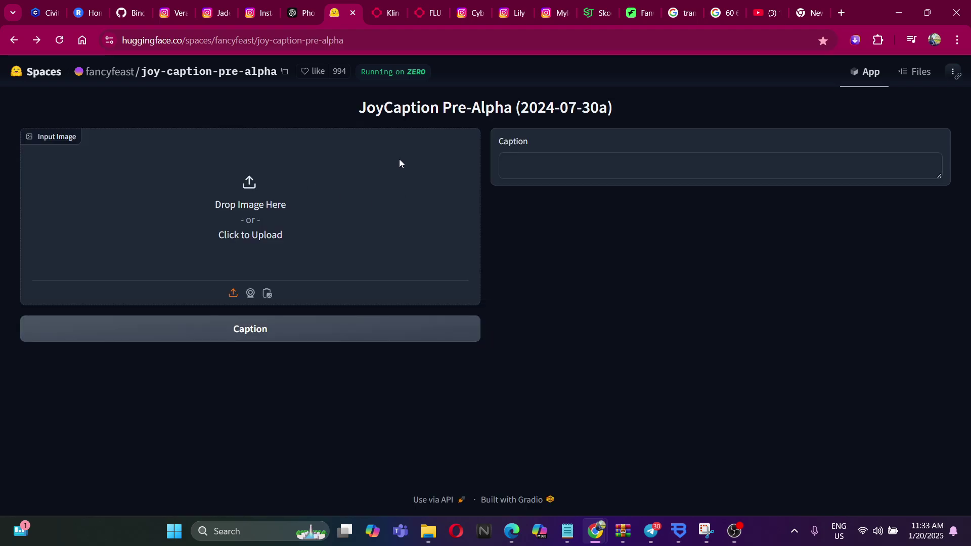
left_click(266, 236)
scroll(624, 251, "down", 3)
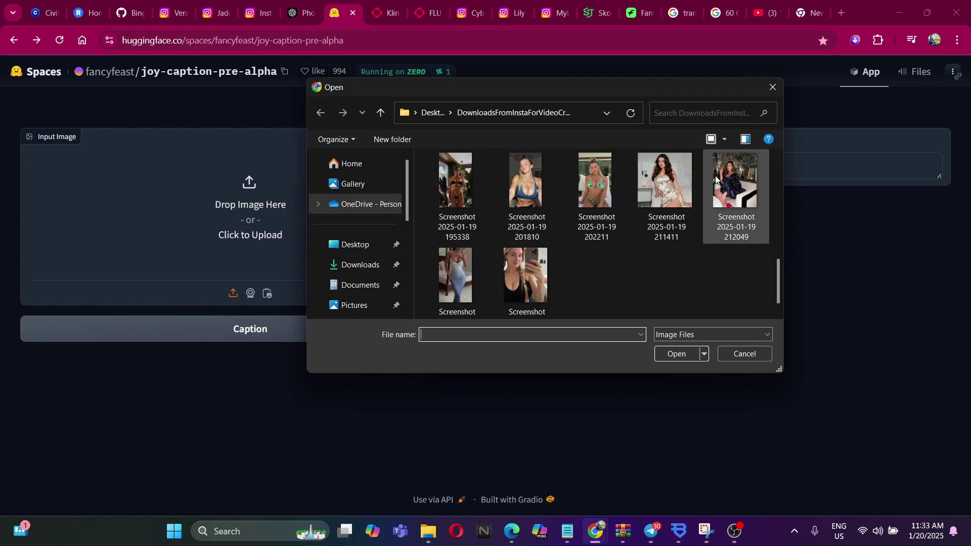
double_click(665, 182)
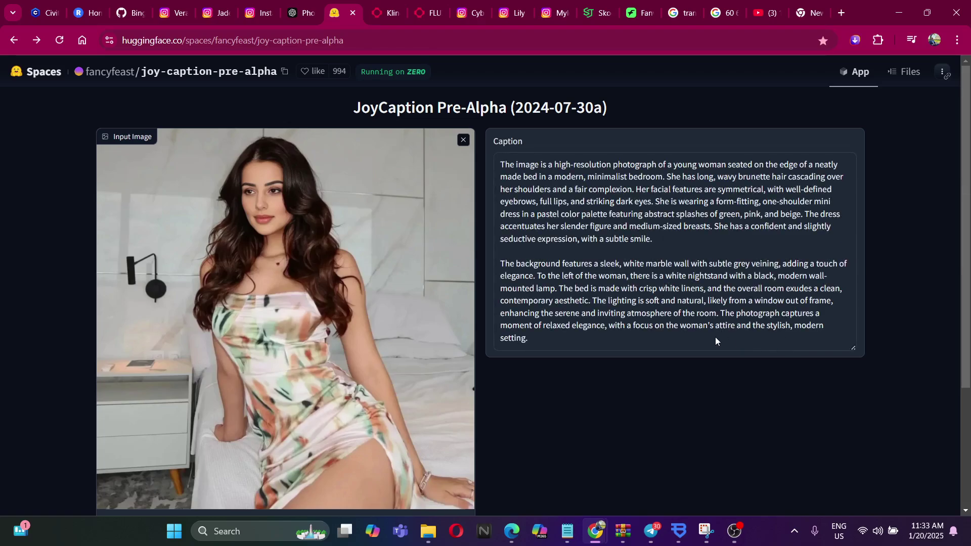
Copy the generated bedroom caption and return to the FLUX.1 LoRA playground window.
left_click_drag(715, 337, 495, 159)
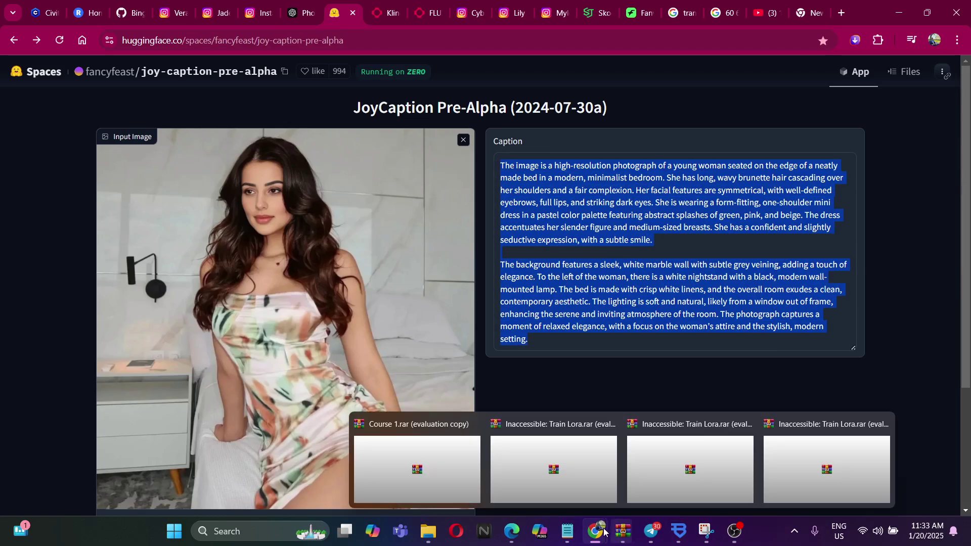
mouse_move(595, 531)
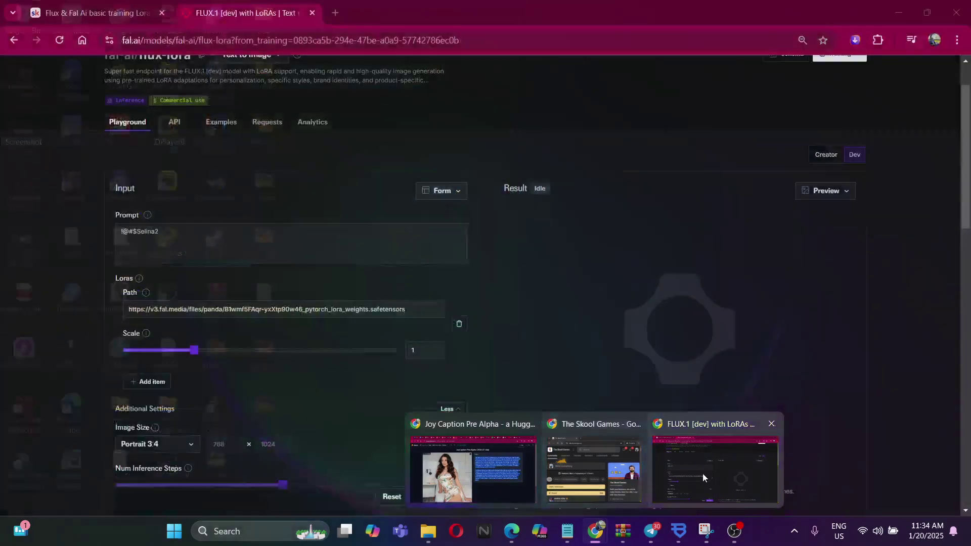
left_click(702, 472)
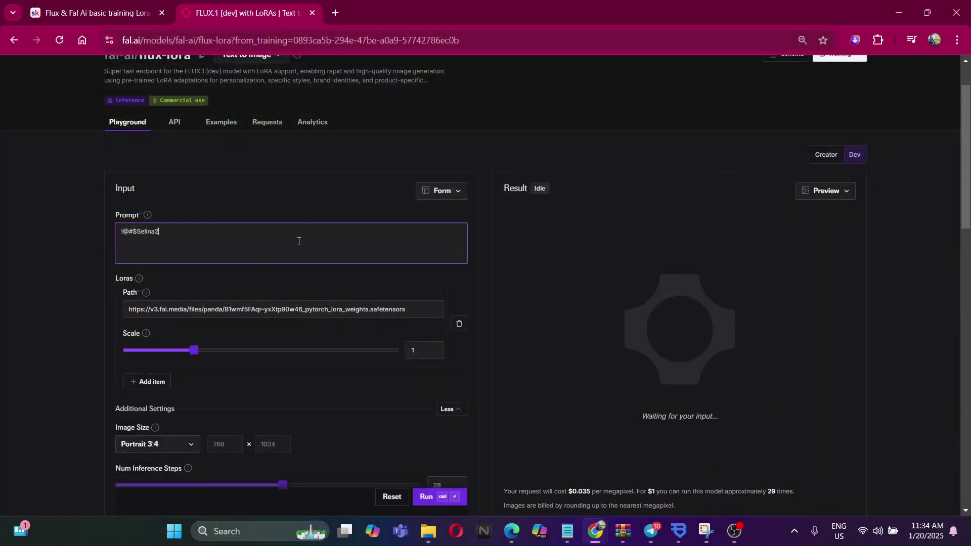
Paste the bedroom caption after the trigger word and run the generation.
key("ctrl+v")
scroll(480, 438, "down", 4)
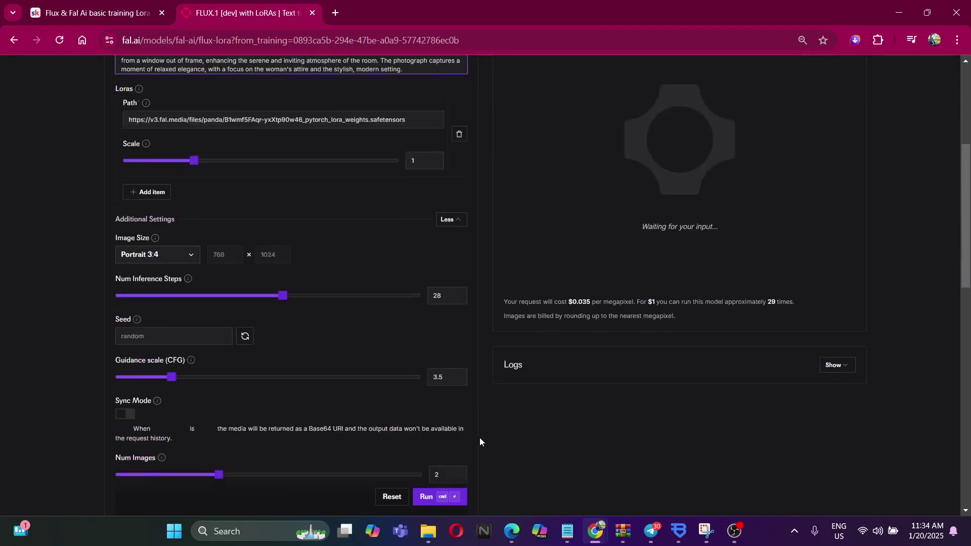
left_click(428, 500)
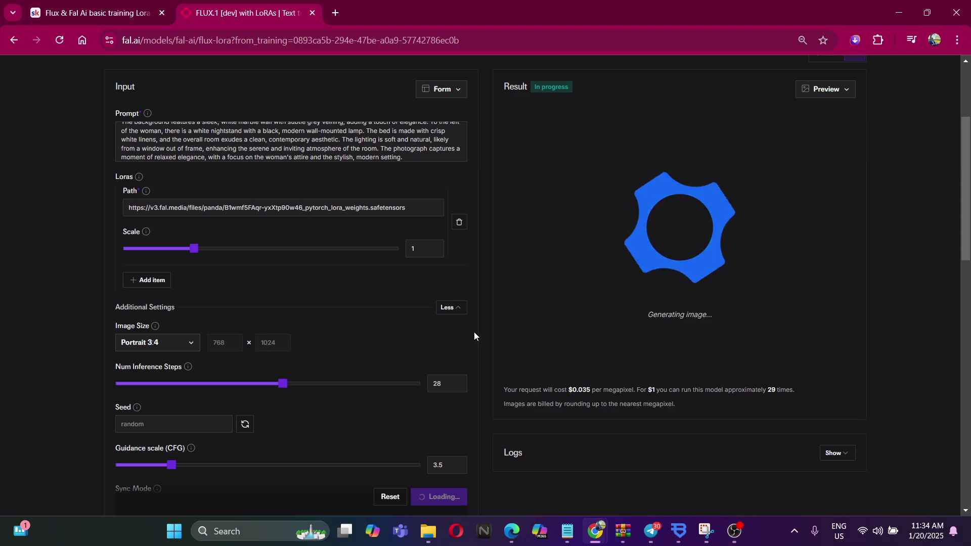
Scroll the playground to follow the image generation progress.
scroll(477, 329, "up", 3)
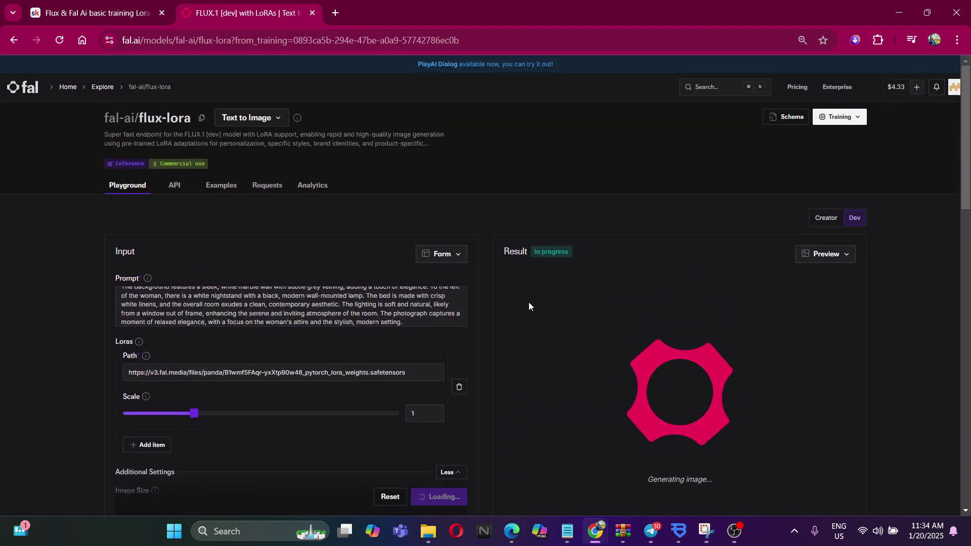
scroll(529, 304, "down", 4)
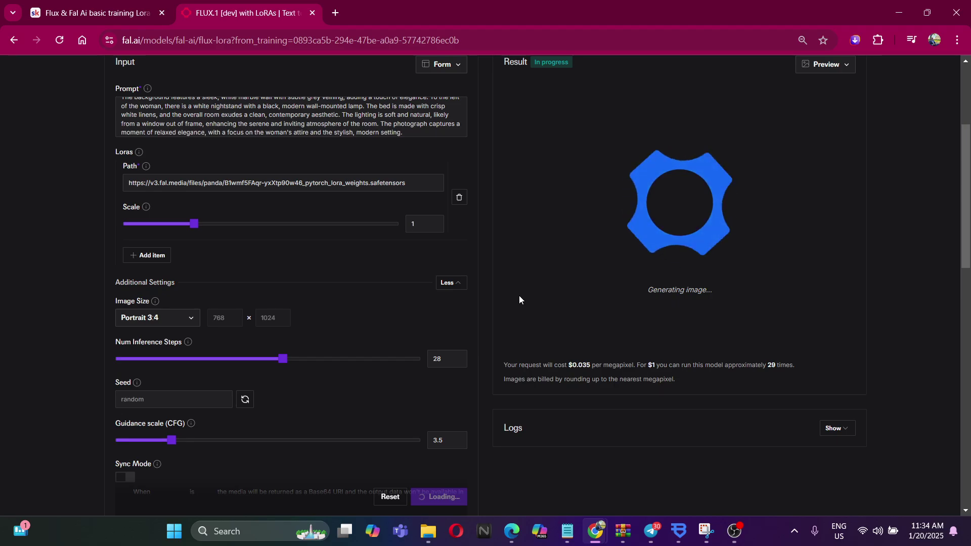
scroll(392, 319, "up", 1)
scroll(433, 319, "down", 3)
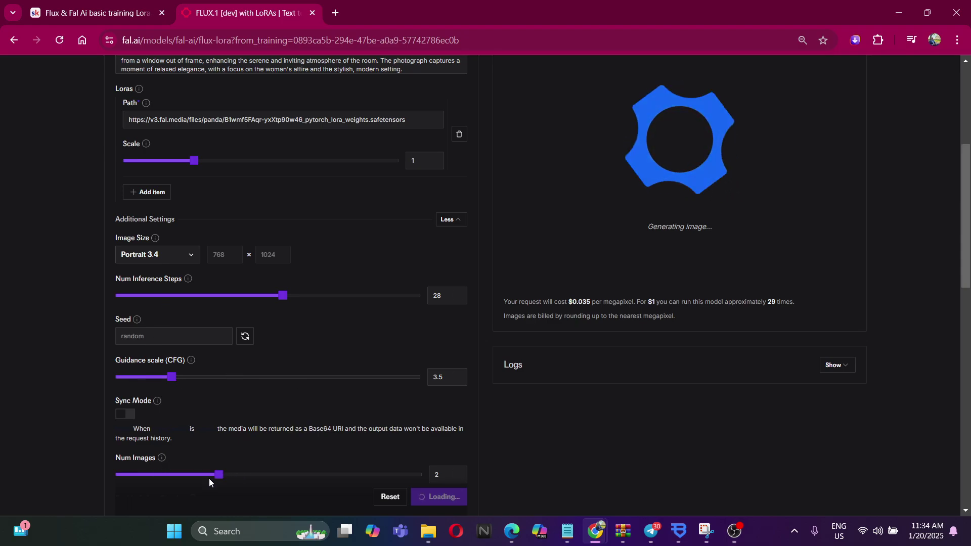
scroll(308, 396, "up", 1)
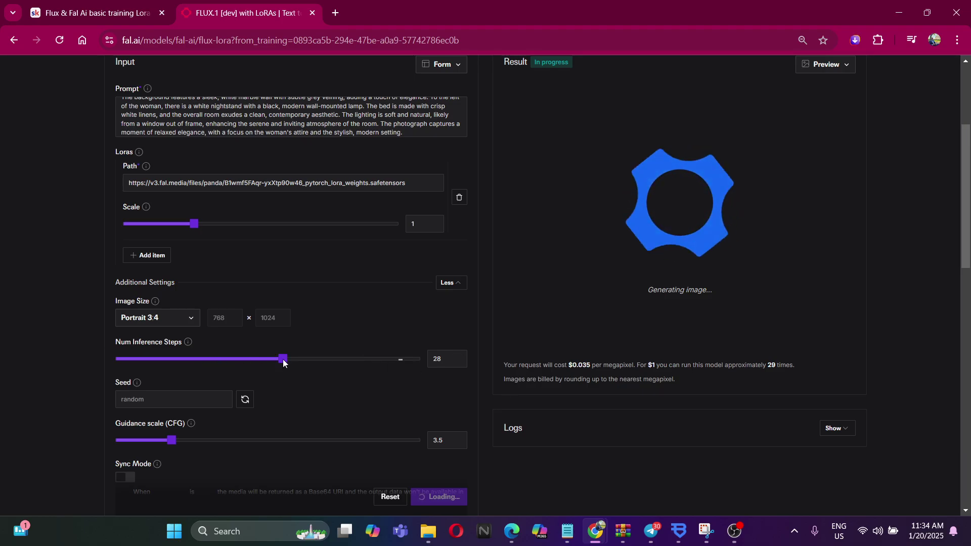
scroll(305, 353, "up", 3)
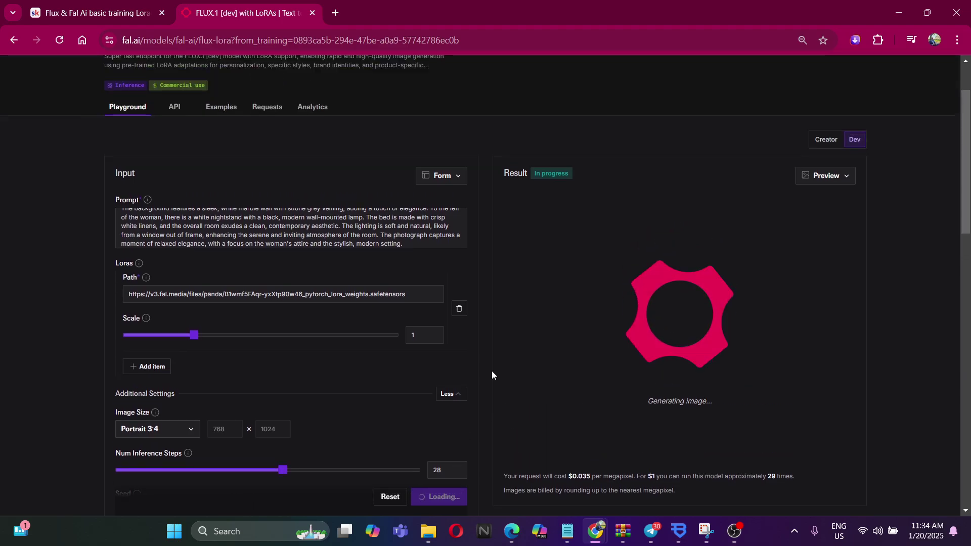
scroll(332, 344, "up", 2)
scroll(343, 341, "down", 4)
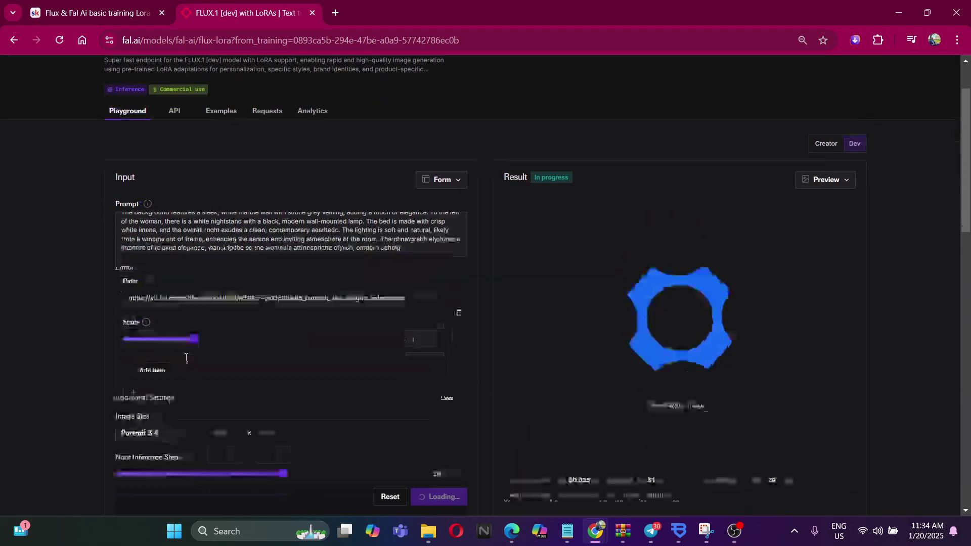
scroll(414, 226, "up", 5)
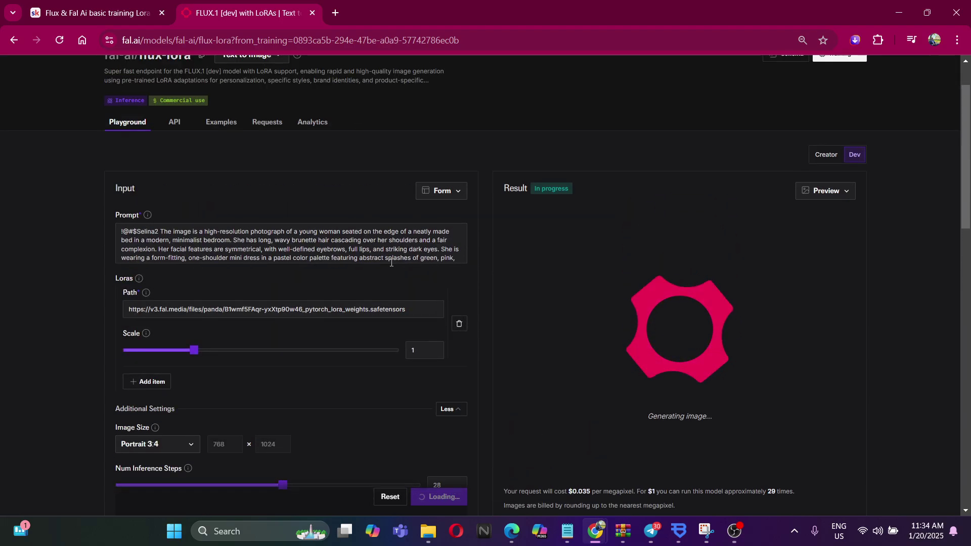
scroll(359, 315, "down", 8)
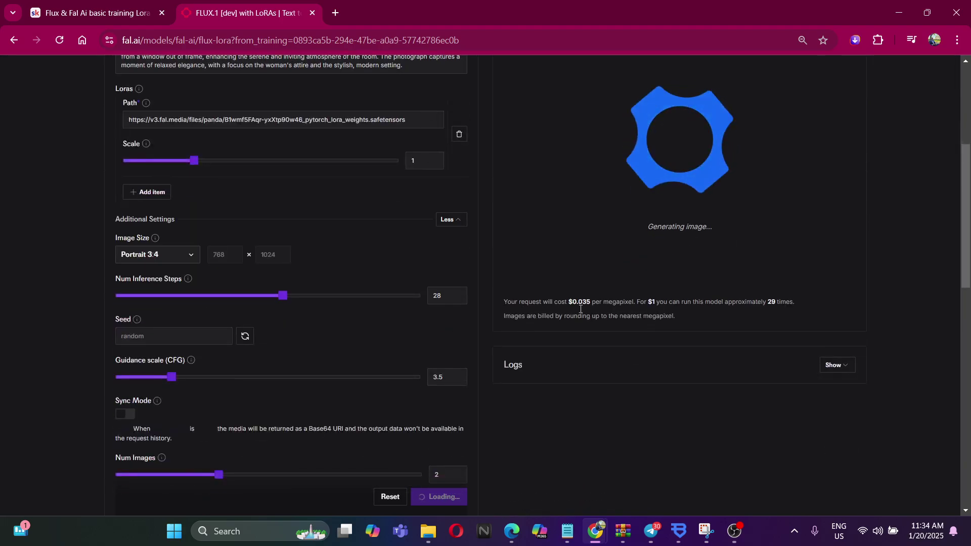
scroll(574, 311, "up", 3)
scroll(581, 353, "down", 1)
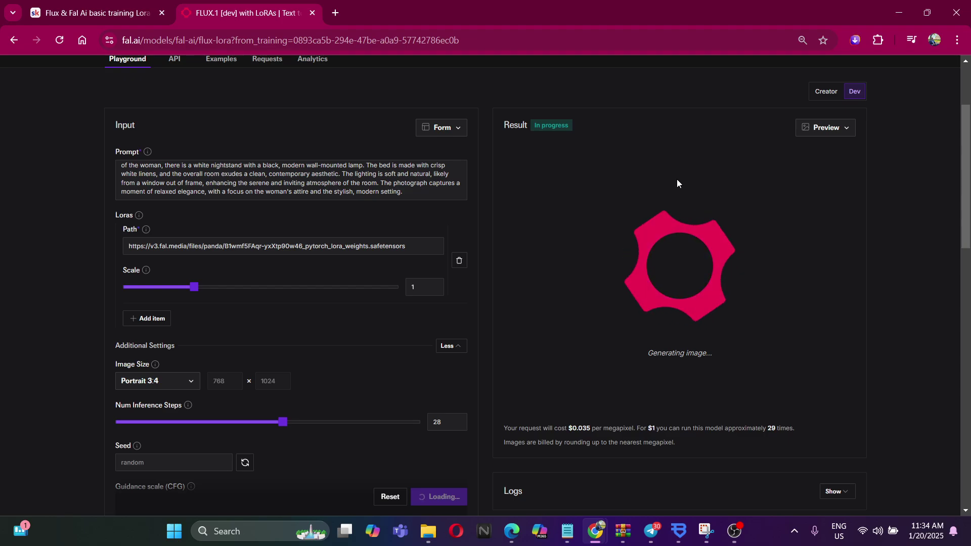
scroll(708, 219, "up", 2)
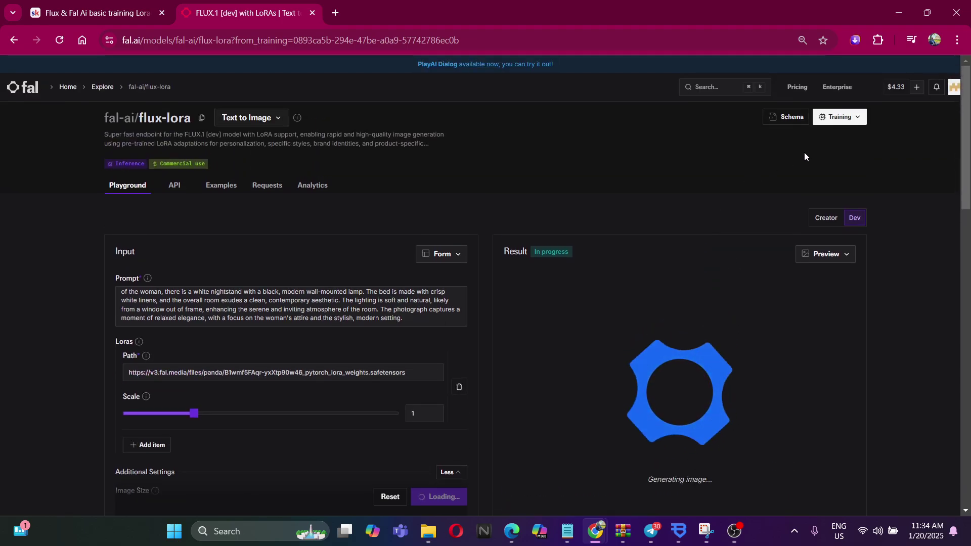
scroll(663, 280, "down", 2)
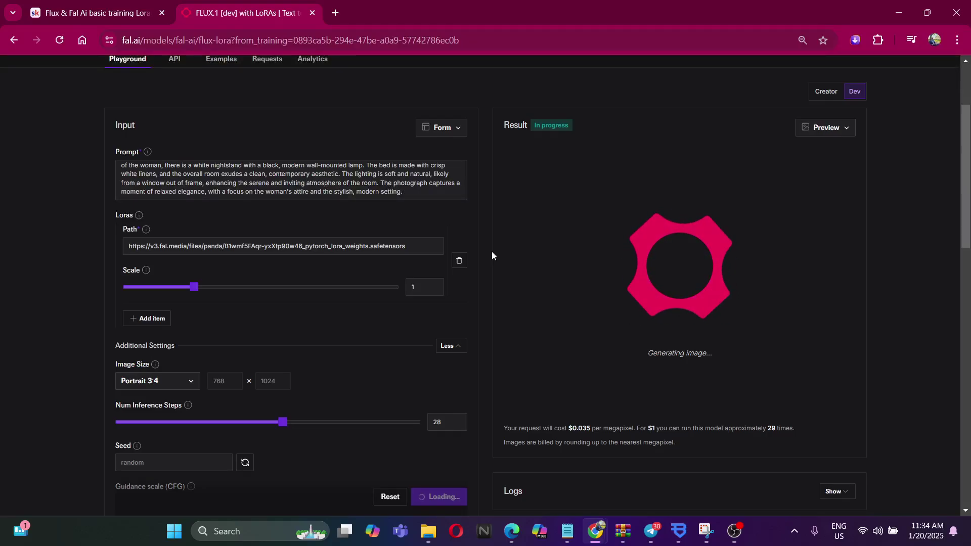
scroll(394, 254, "up", 5)
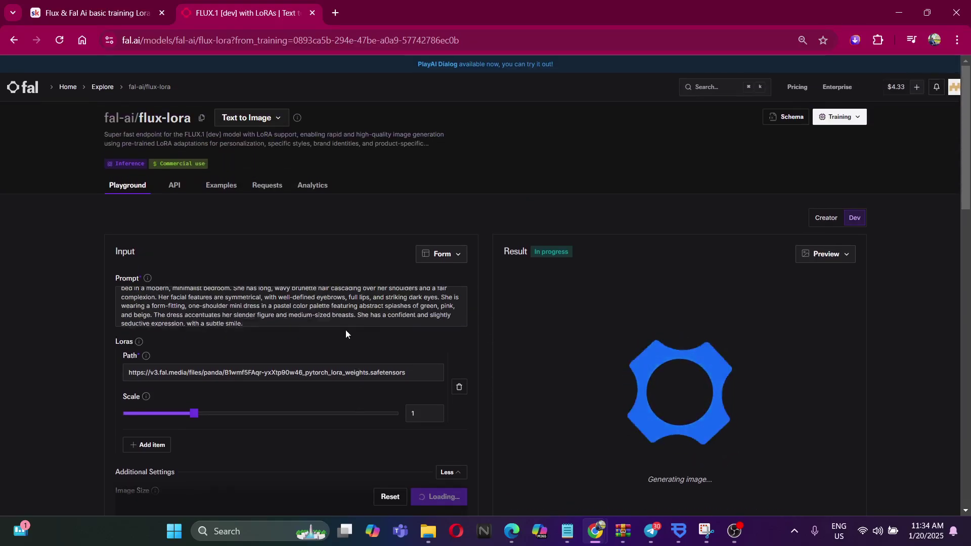
scroll(404, 308, "down", 2)
scroll(405, 309, "up", 3)
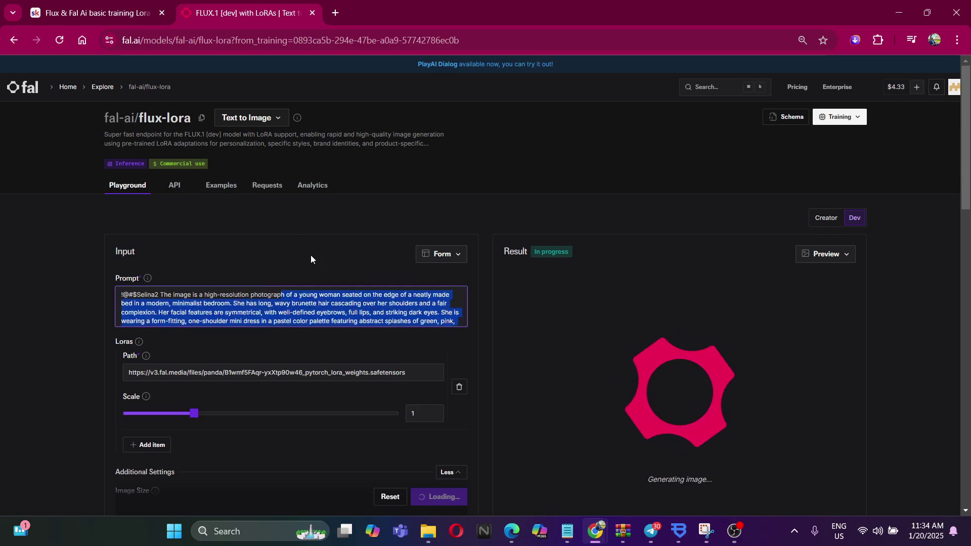
scroll(397, 281, "down", 3)
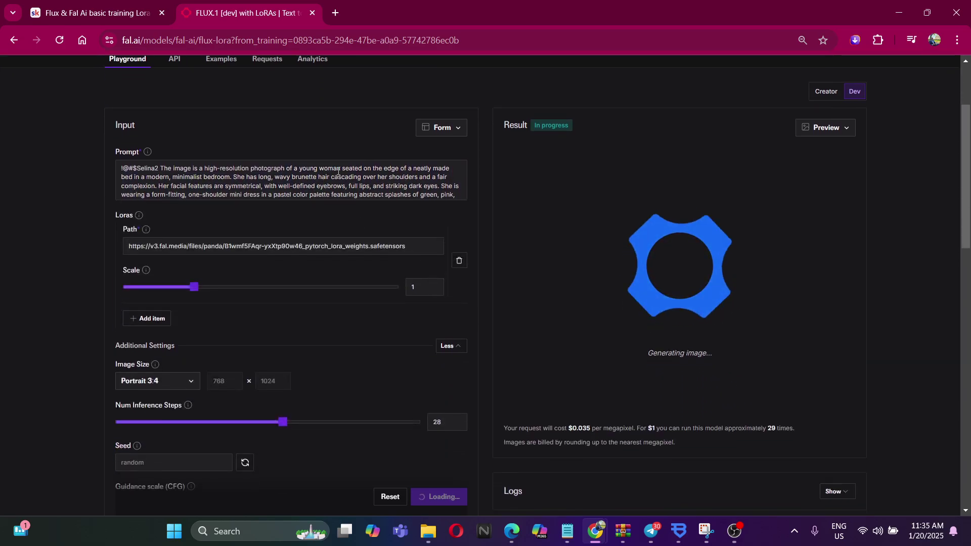
scroll(683, 291, "down", 1)
scroll(682, 289, "down", 2)
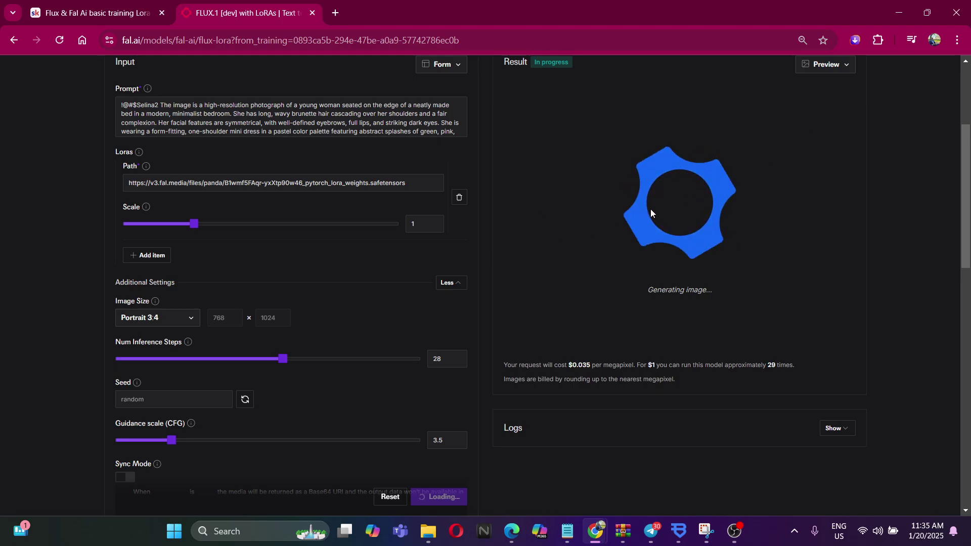
scroll(374, 325, "up", 4)
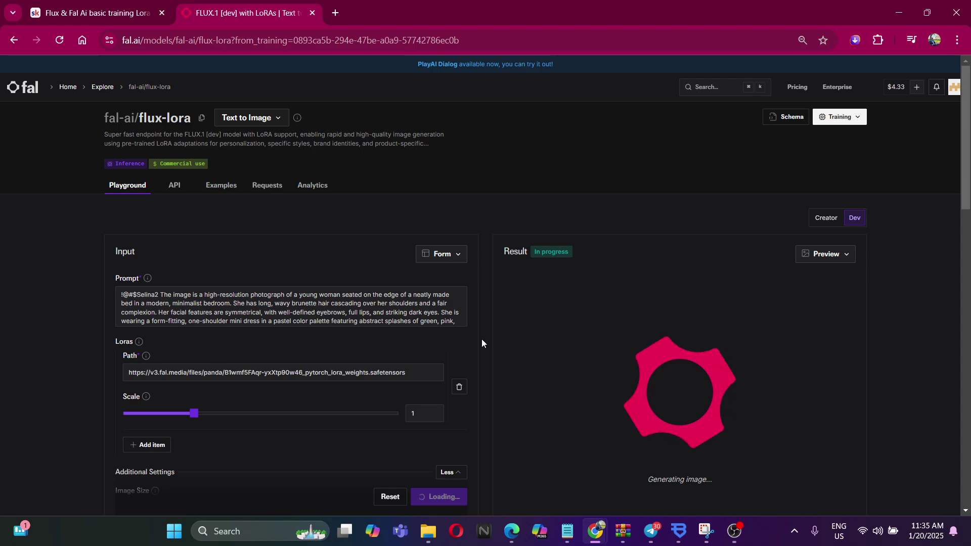
scroll(480, 342, "down", 5)
scroll(485, 339, "up", 5)
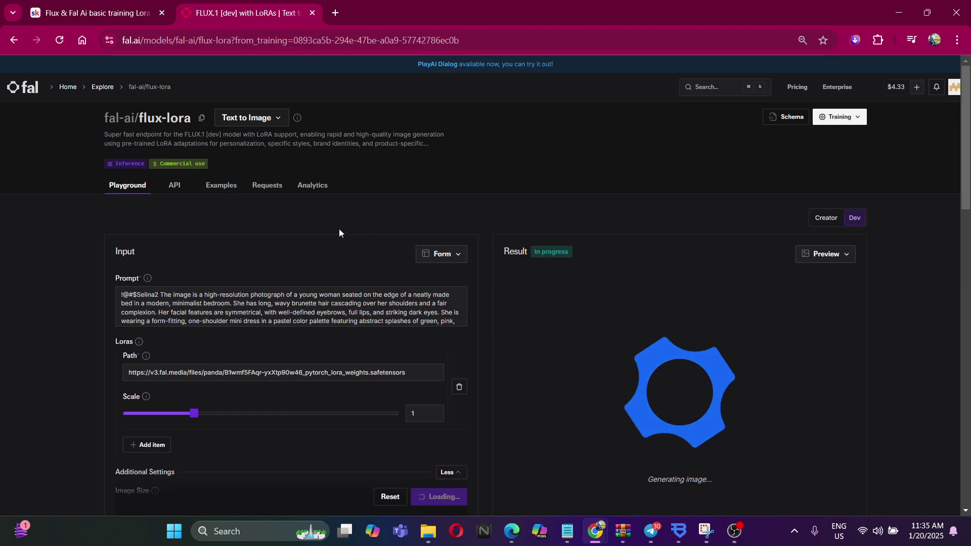
left_click_drag(100, 116, 192, 118)
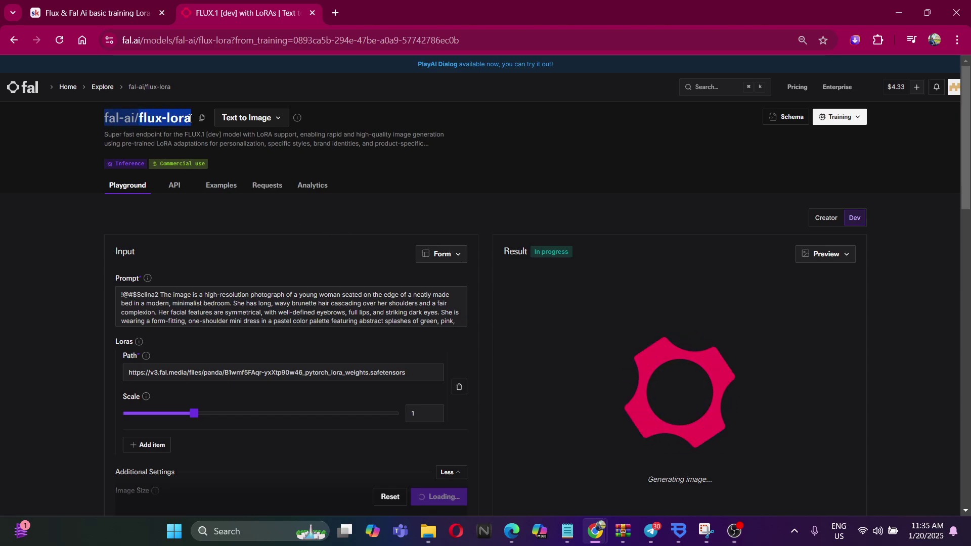
left_click(280, 217)
scroll(568, 361, "down", 1)
scroll(551, 359, "down", 2)
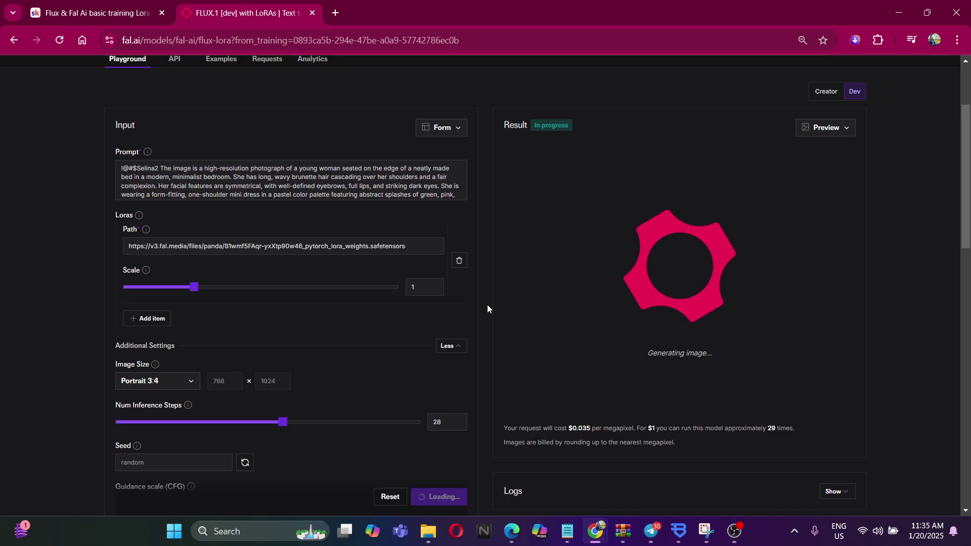
scroll(507, 298, "up", 3)
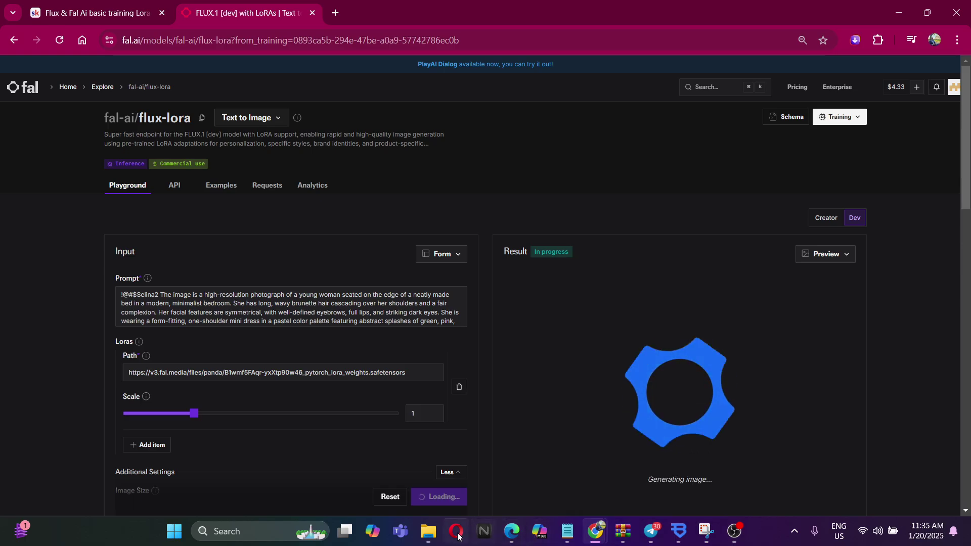
mouse_move(428, 531)
left_click(529, 474)
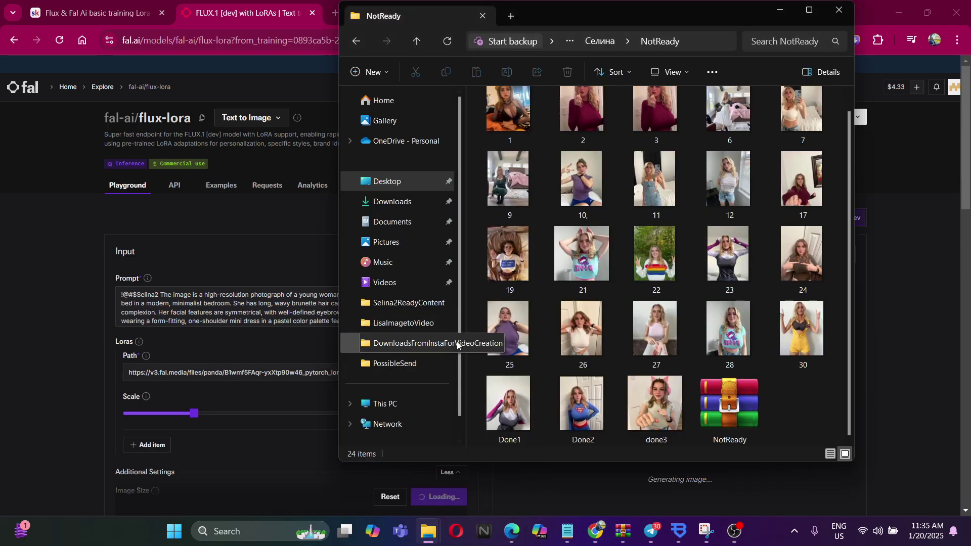
scroll(666, 288, "up", 1)
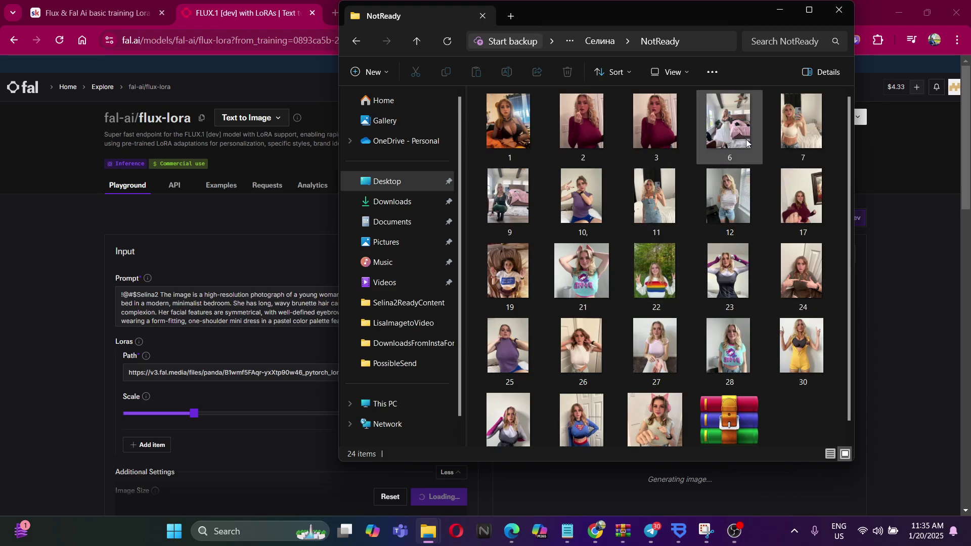
scroll(652, 364, "down", 1)
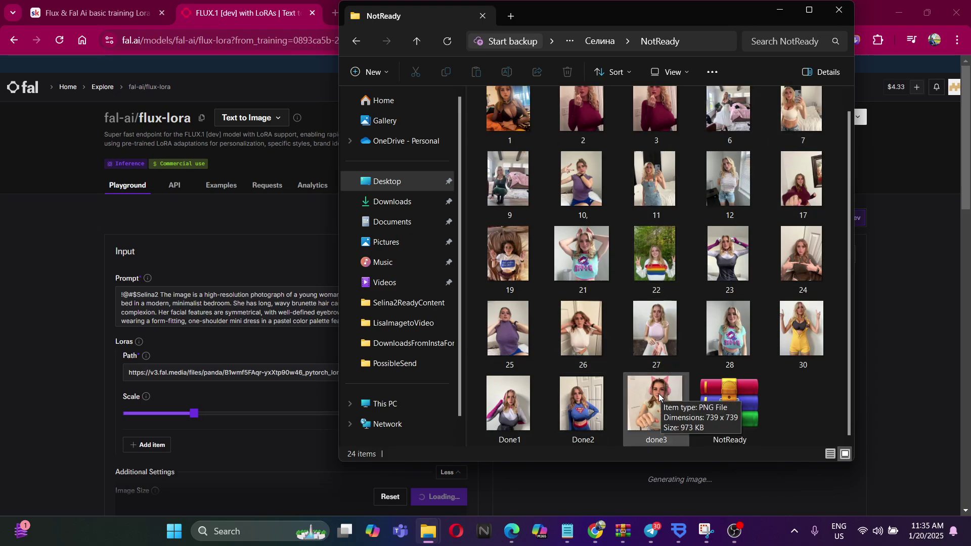
scroll(632, 298, "up", 1)
left_click(942, 420)
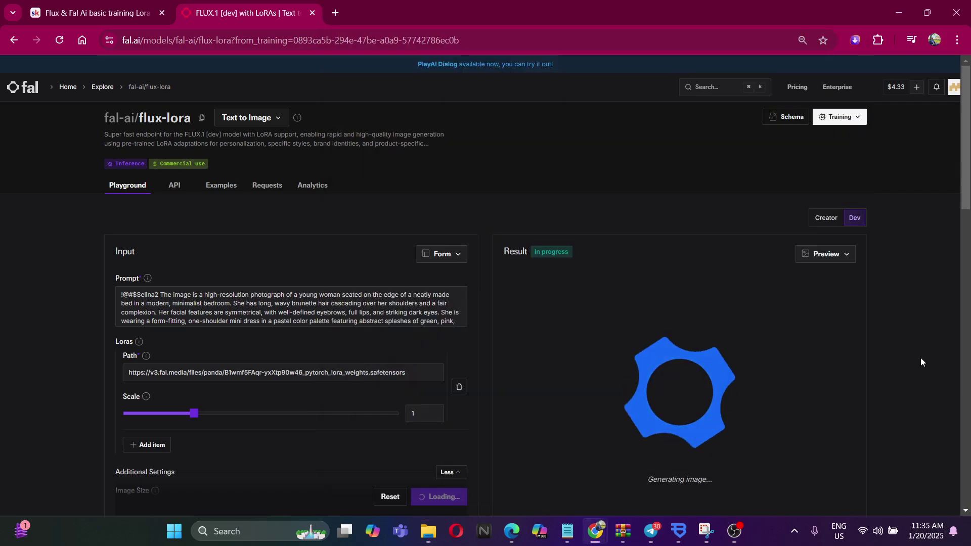
scroll(400, 313, "down", 3)
scroll(462, 316, "down", 5)
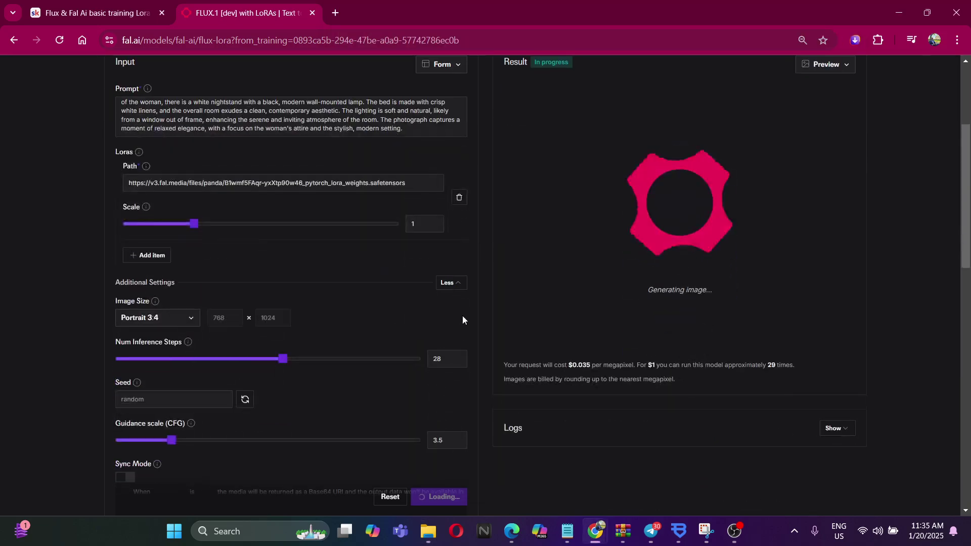
scroll(430, 314, "up", 3)
scroll(396, 308, "down", 8)
scroll(421, 350, "up", 8)
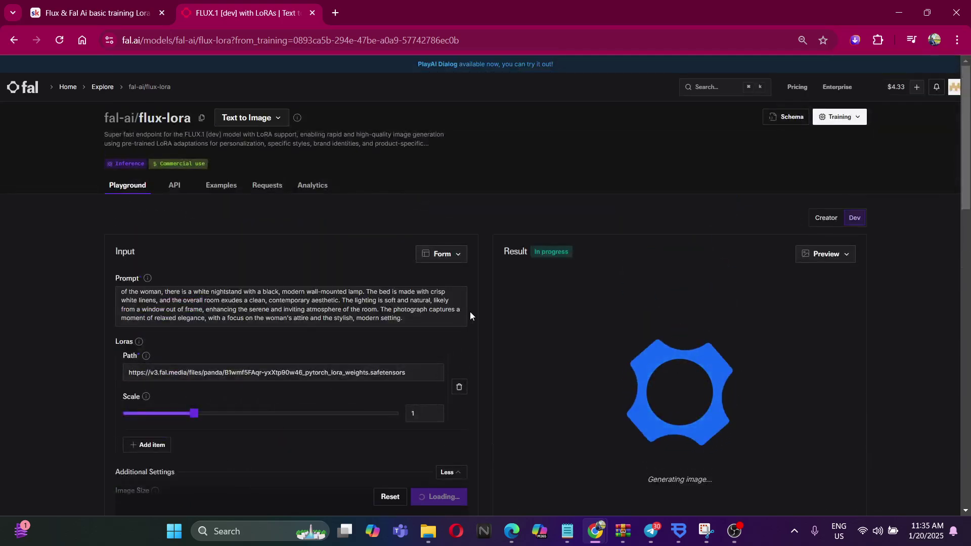
scroll(489, 288, "down", 4)
scroll(515, 274, "up", 4)
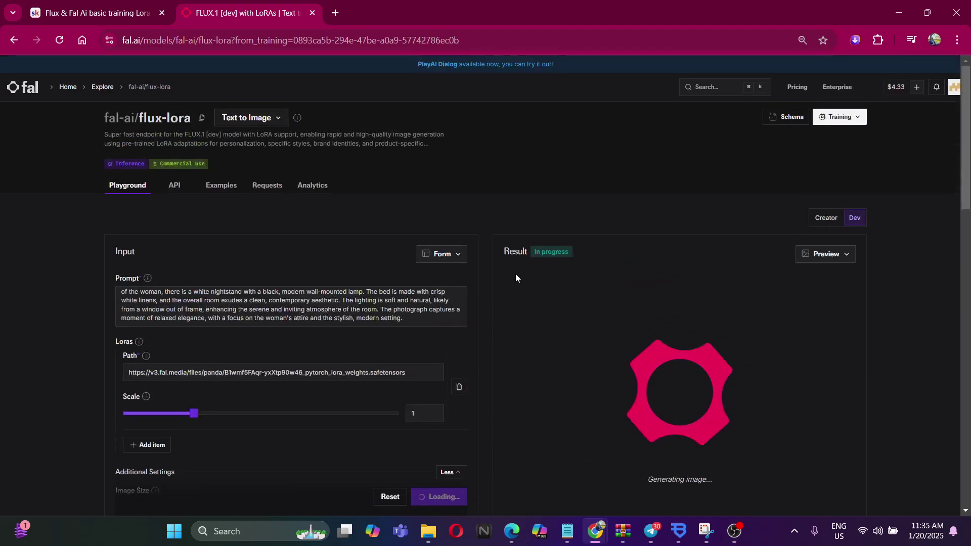
scroll(508, 279, "down", 3)
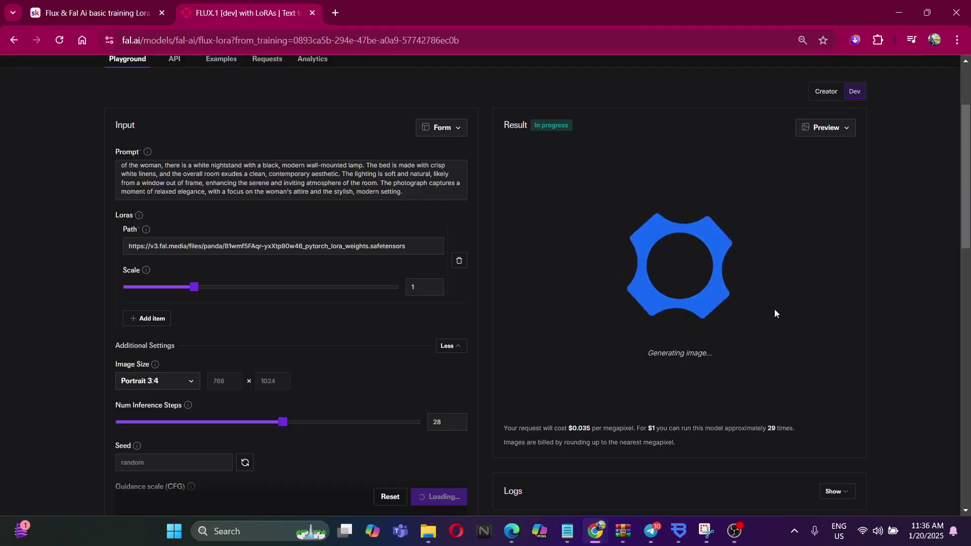
scroll(733, 308, "down", 1)
scroll(523, 378, "up", 4)
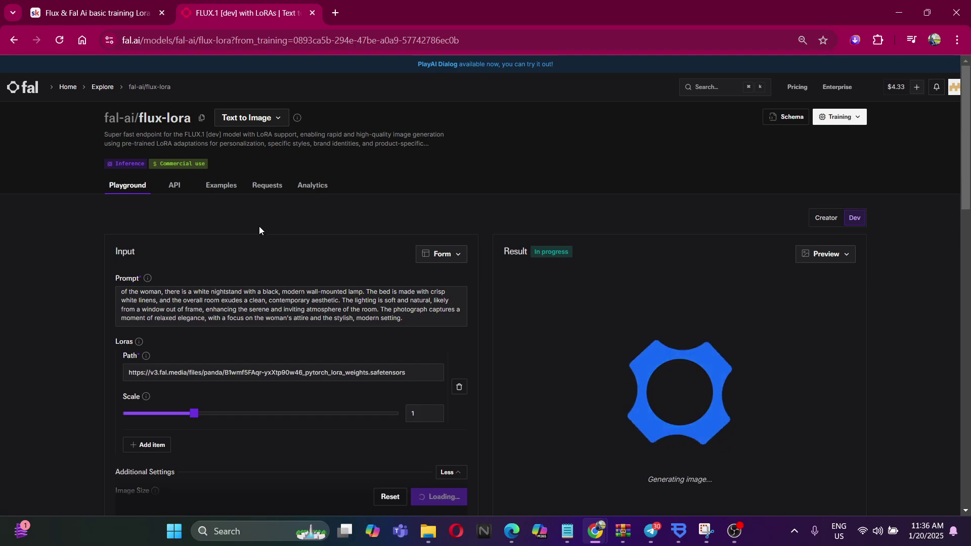
scroll(376, 320, "down", 3)
scroll(457, 320, "down", 5)
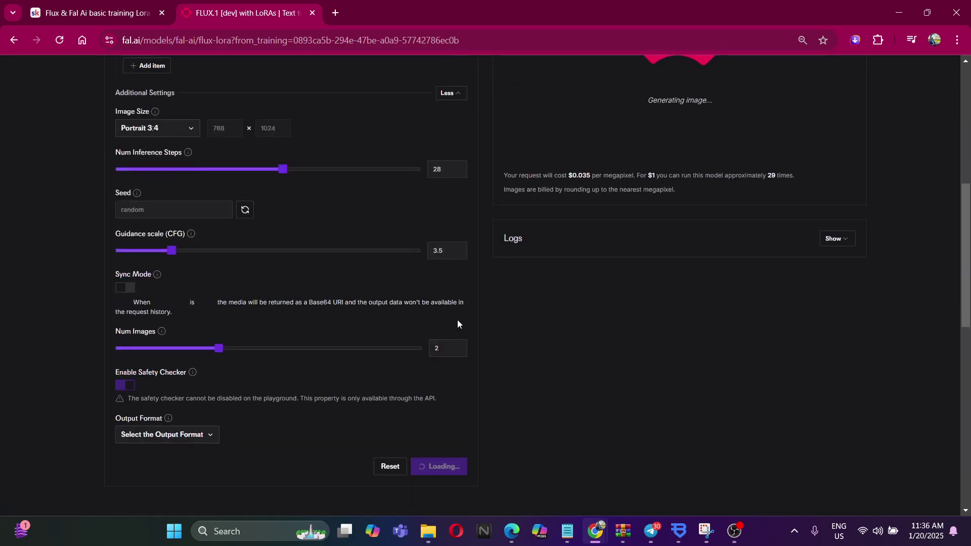
scroll(476, 357, "up", 8)
scroll(478, 350, "down", 6)
scroll(477, 347, "up", 5)
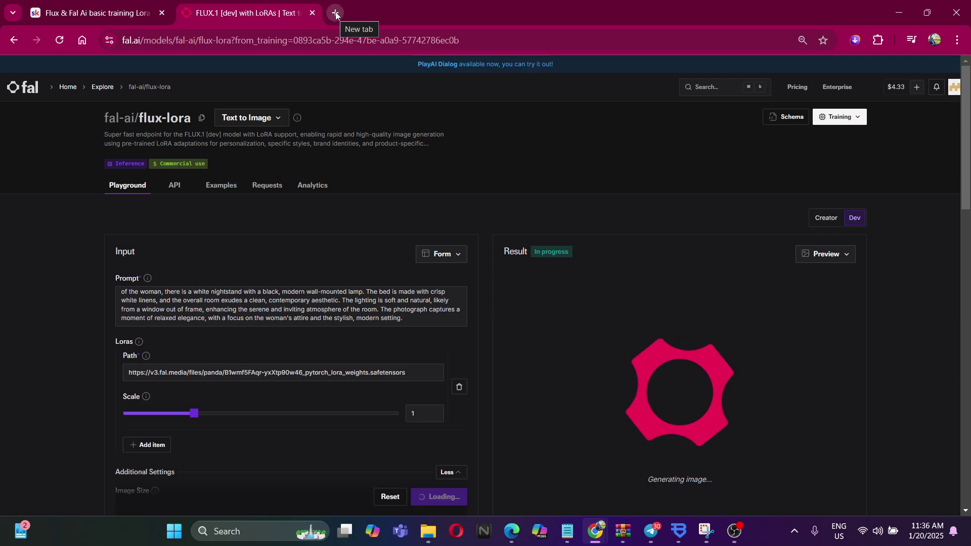
Open a new tab beside FLUX.1, load fal.ai and open kling-video/v1.6/pro/image-to-video.
right_click(304, 18)
left_click(319, 31)
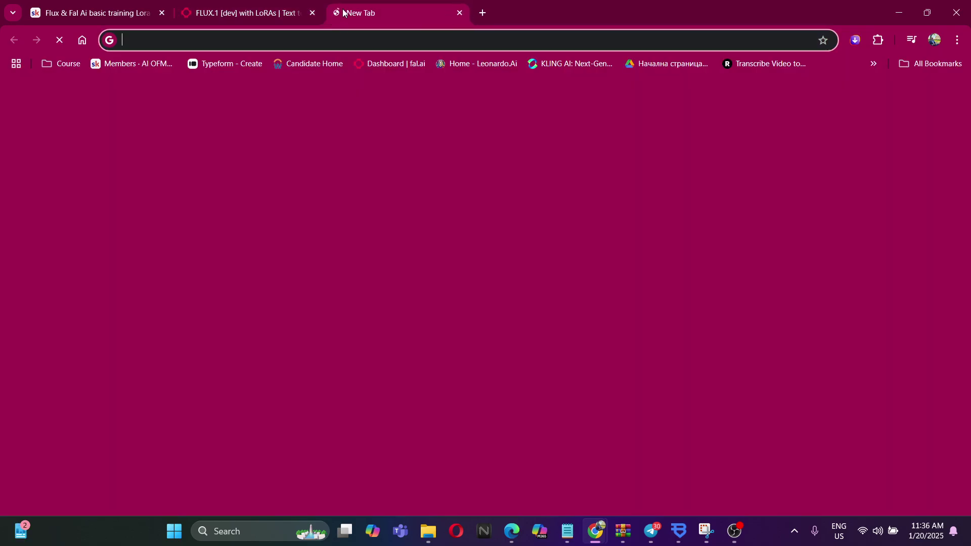
type("fal.ai")
key("Return")
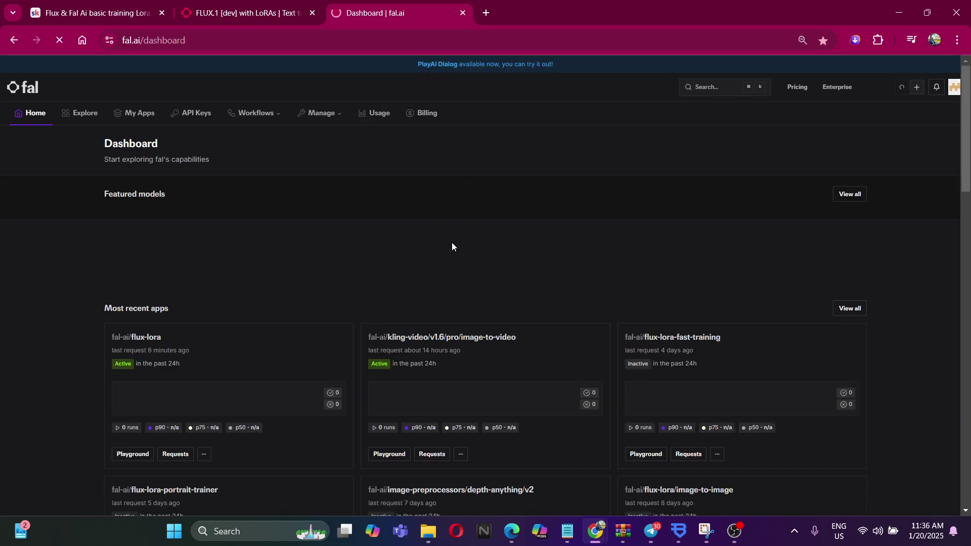
scroll(452, 247, "down", 1)
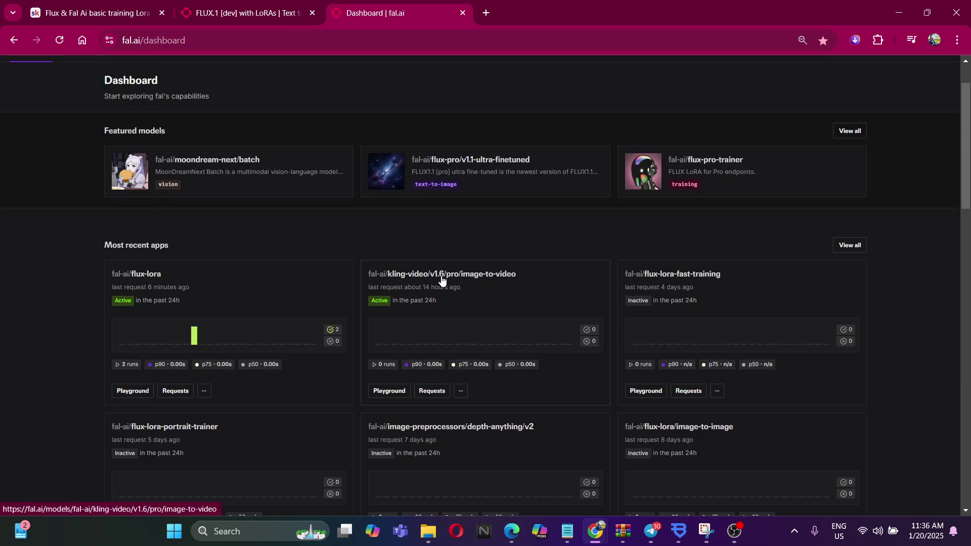
left_click(468, 275)
Select and inspect the Kling example prompt text and image URL.
scroll(373, 256, "down", 2)
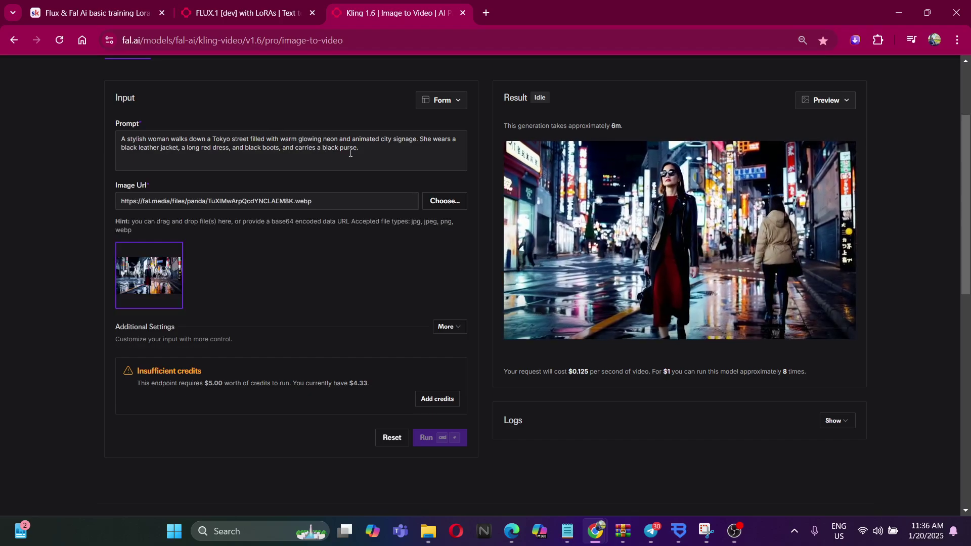
left_click(367, 156)
key("ctrl+a")
left_click(79, 152)
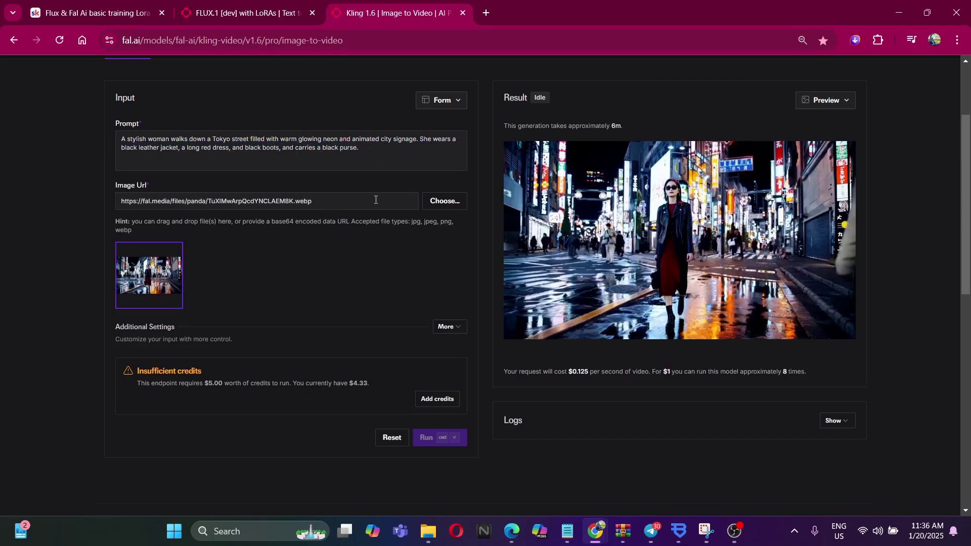
left_click_drag(392, 201, 108, 210)
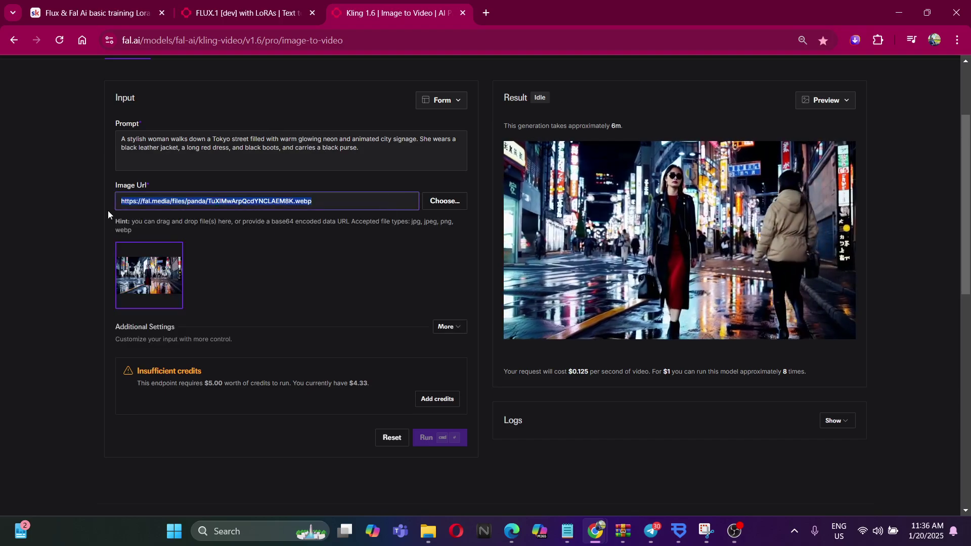
left_click(105, 210)
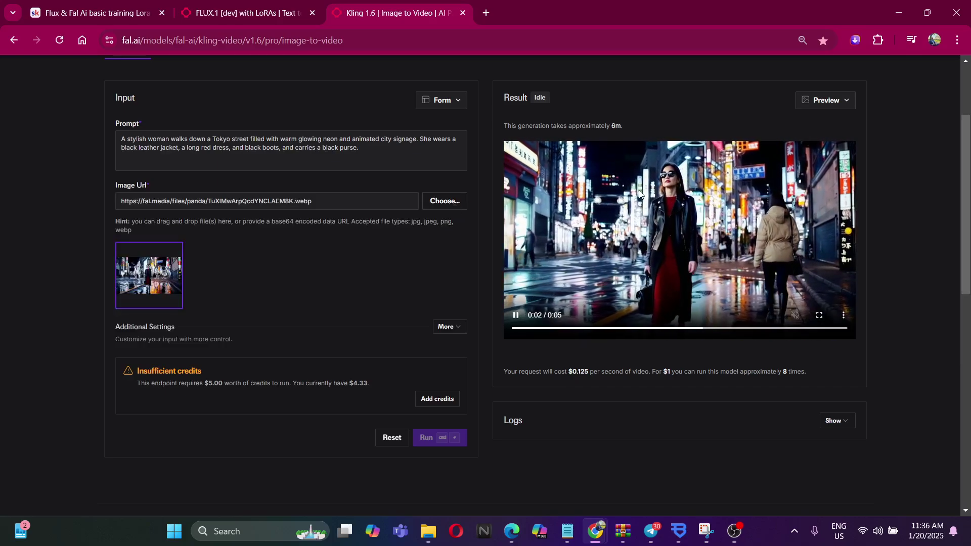
scroll(309, 195, "up", 1)
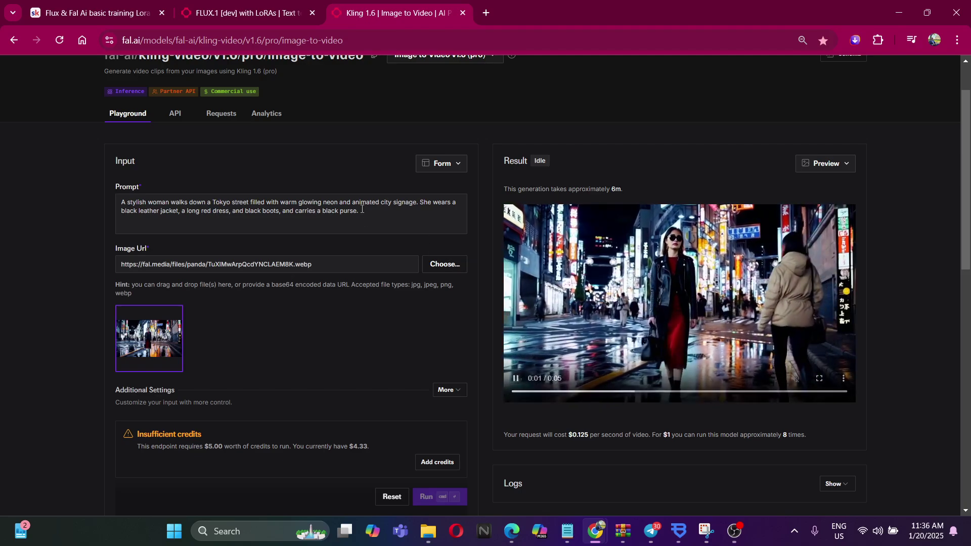
Check the generating FLUX.1 tab, glance at the Kling tab, then return to FLUX.1.
left_click(260, 12)
scroll(475, 275, "down", 3)
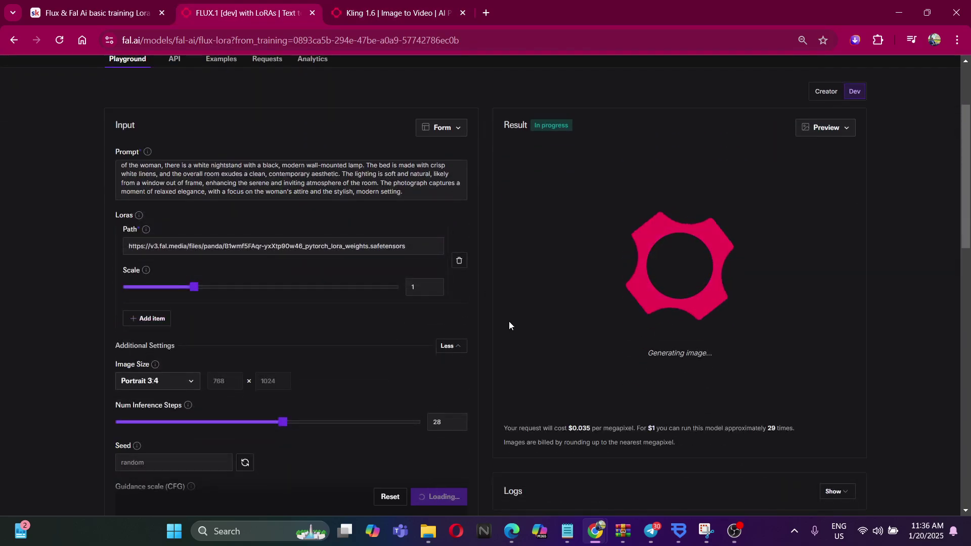
left_click(391, 9)
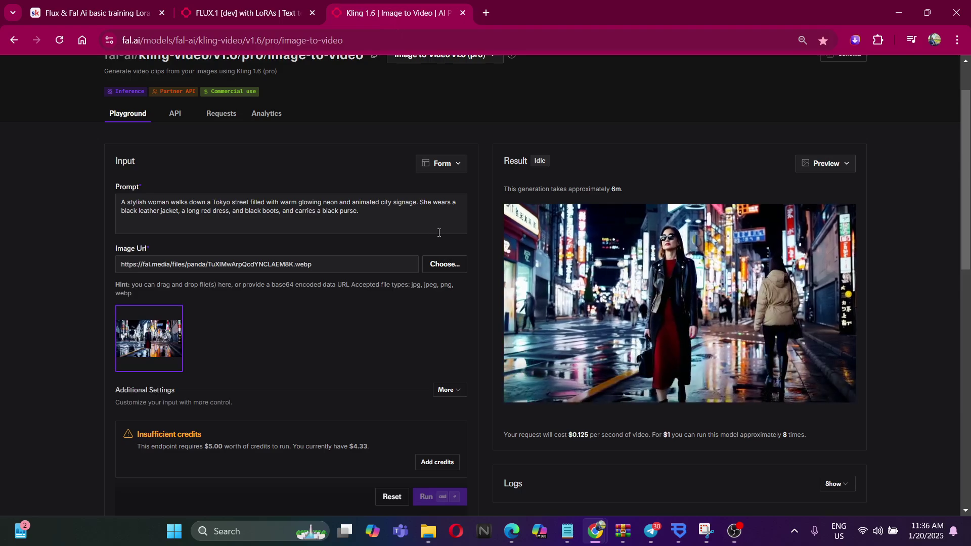
scroll(492, 296, "up", 2)
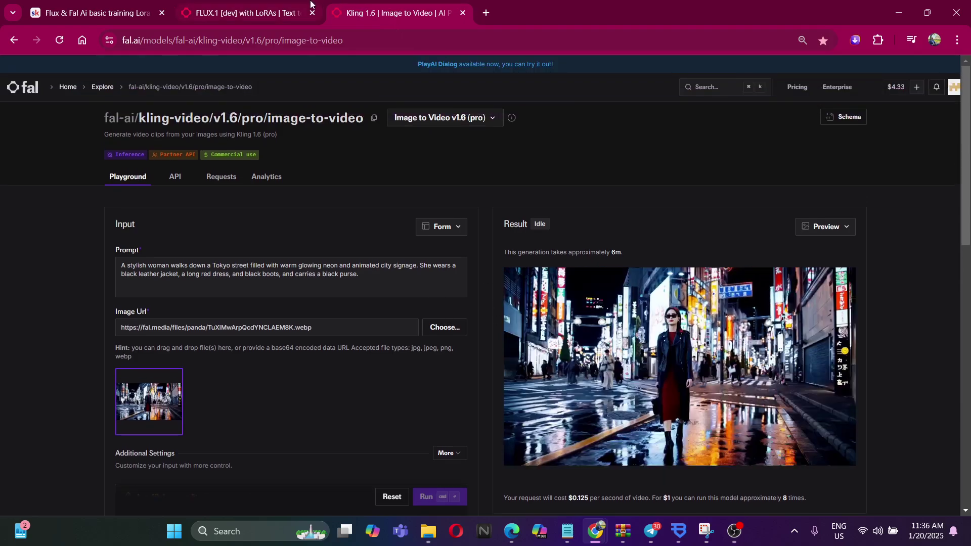
key("ctrl+shift+Tab")
scroll(587, 288, "down", 4)
scroll(634, 303, "up", 6)
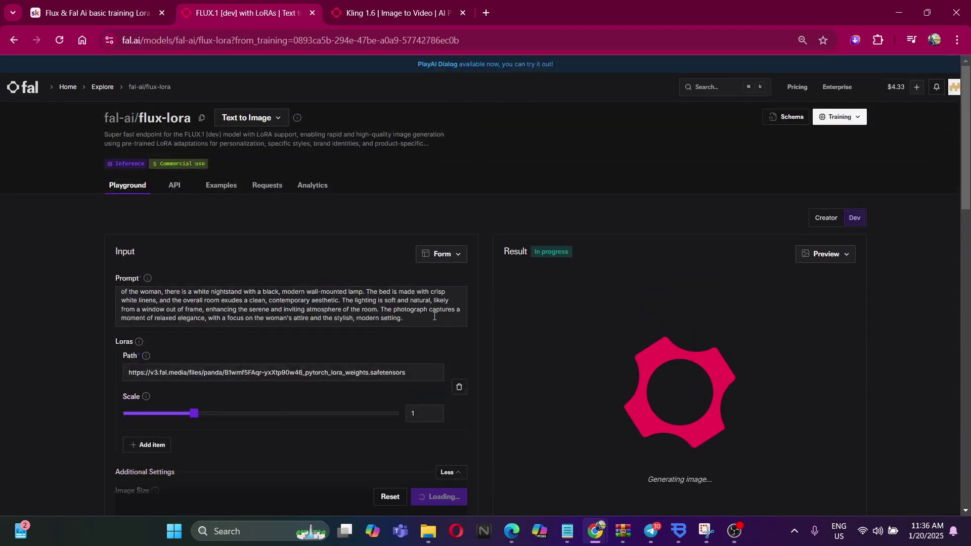
scroll(442, 316, "down", 1)
In the Kling tab, go back to the fal.ai dashboard and search for 'lora' apps.
scroll(395, 248, "up", 5)
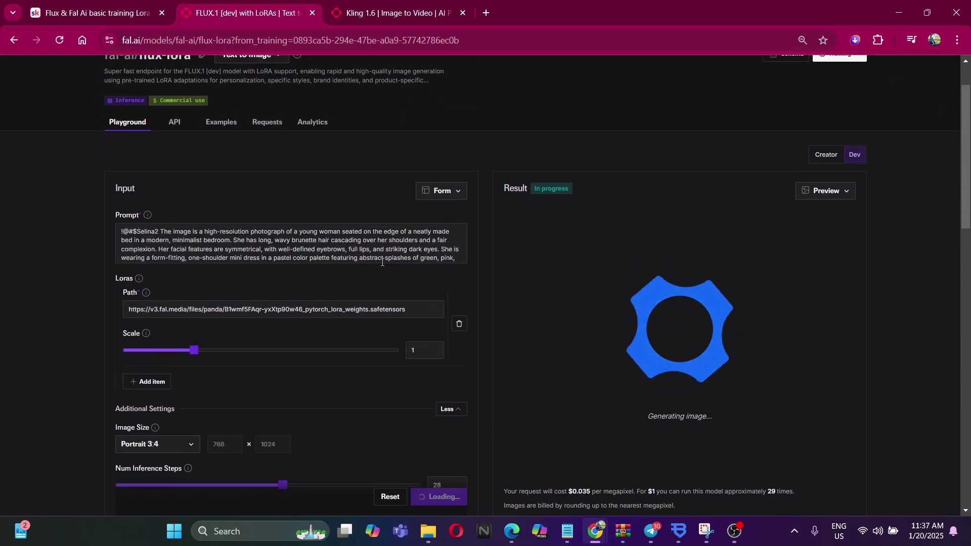
scroll(475, 328, "down", 2)
key("ctrl+Tab")
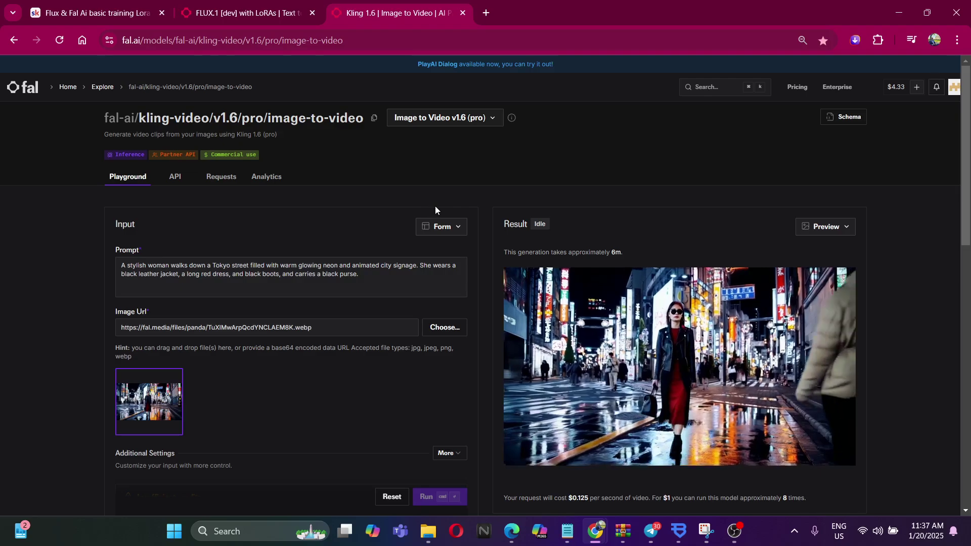
key("alt+Left")
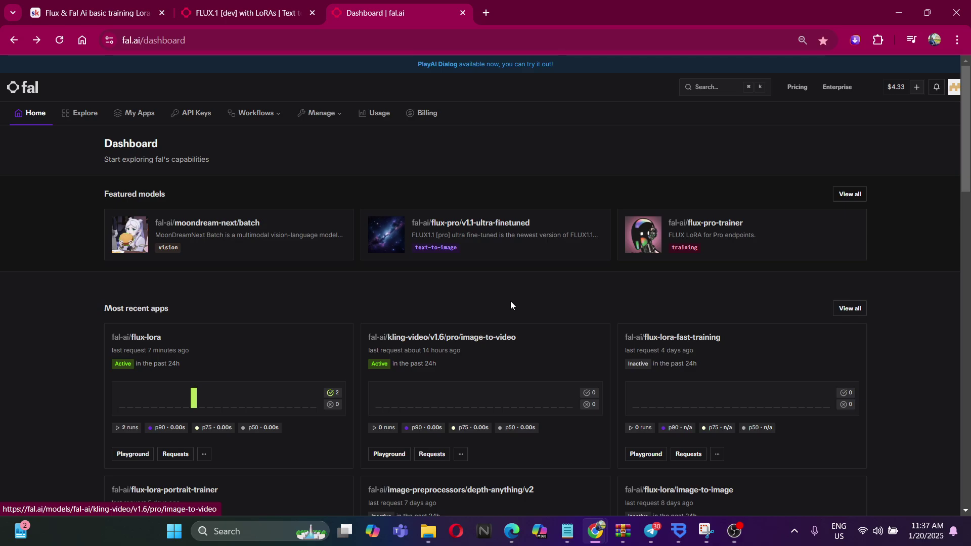
key("ctrl+f")
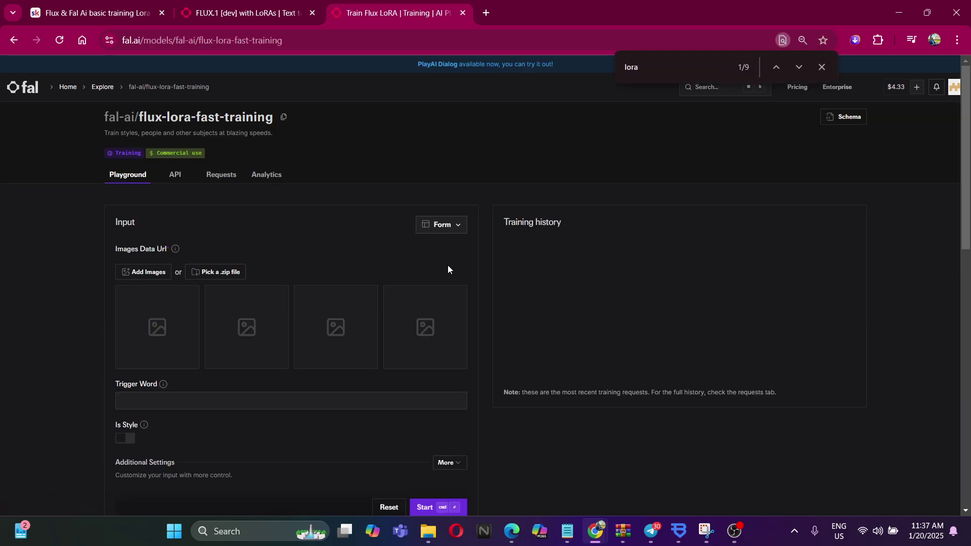
Scroll the flux-lora-fast-training history, checking the generating FLUX.1 tab in between.
key("ctrl+shift+Tab")
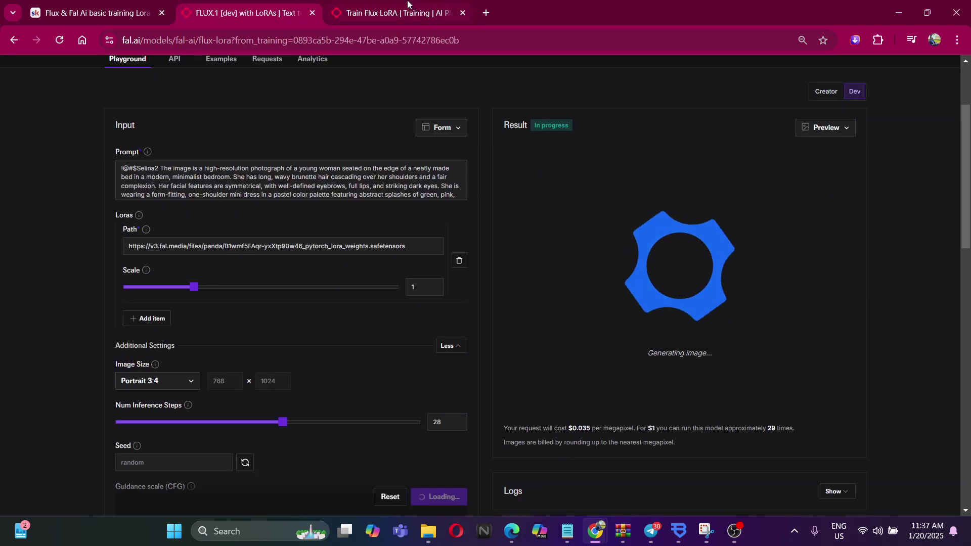
key("ctrl+Tab")
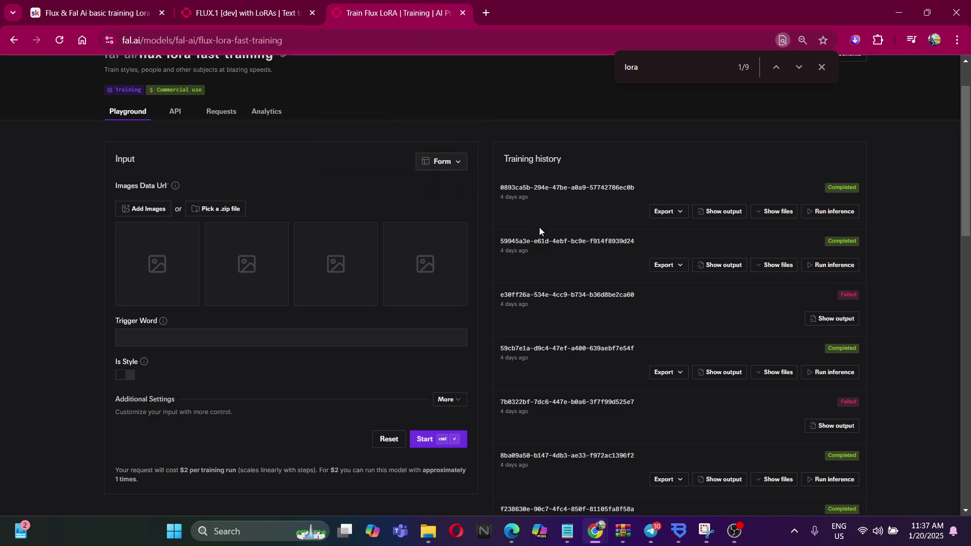
left_click(290, 4)
key("ctrl+Tab")
scroll(539, 287, "down", 1)
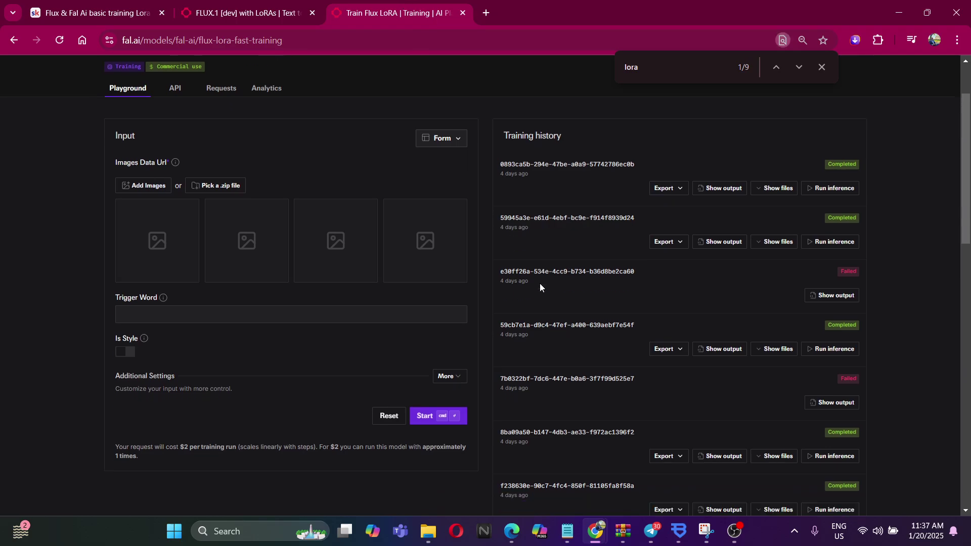
scroll(539, 283, "down", 1)
key("ctrl+shift+Tab")
key("ctrl+Tab")
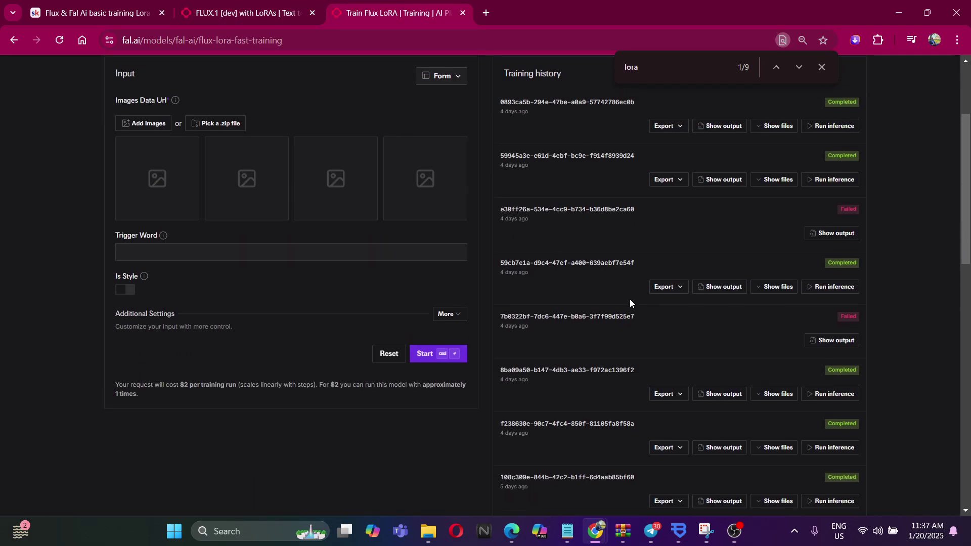
scroll(630, 301, "up", 1)
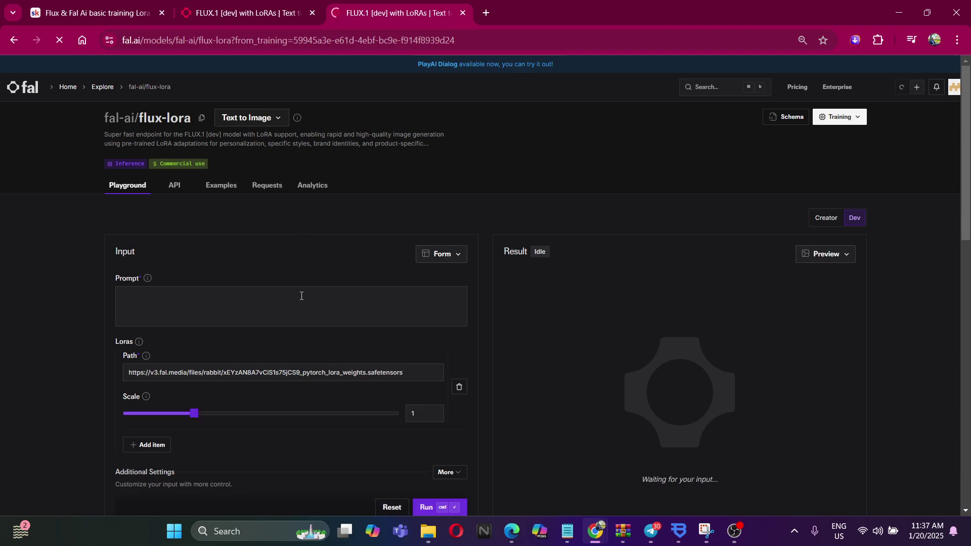
Check the earlier FLUX.1 tab, then follow the second LoRA's empty-prompt run to its pickup truck image.
scroll(432, 295, "down", 3)
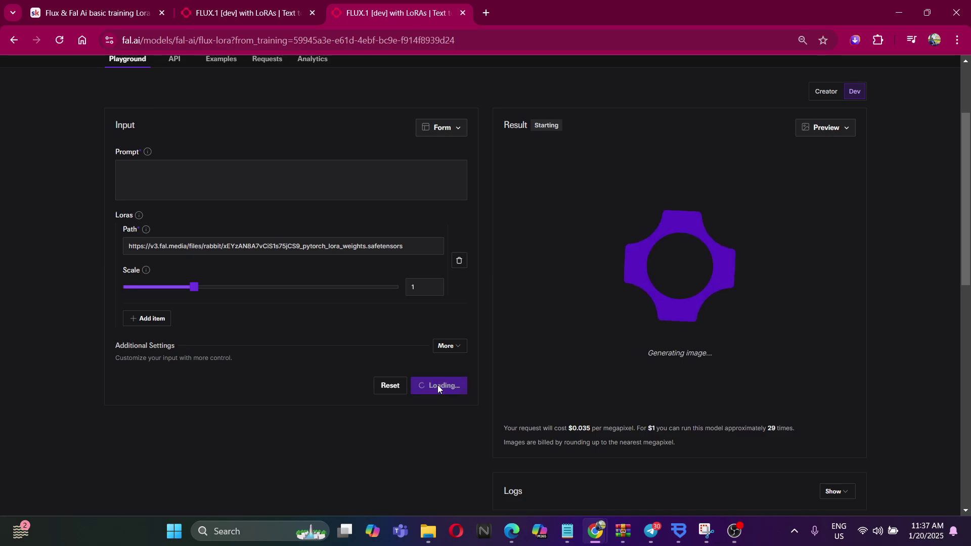
left_click(259, 5)
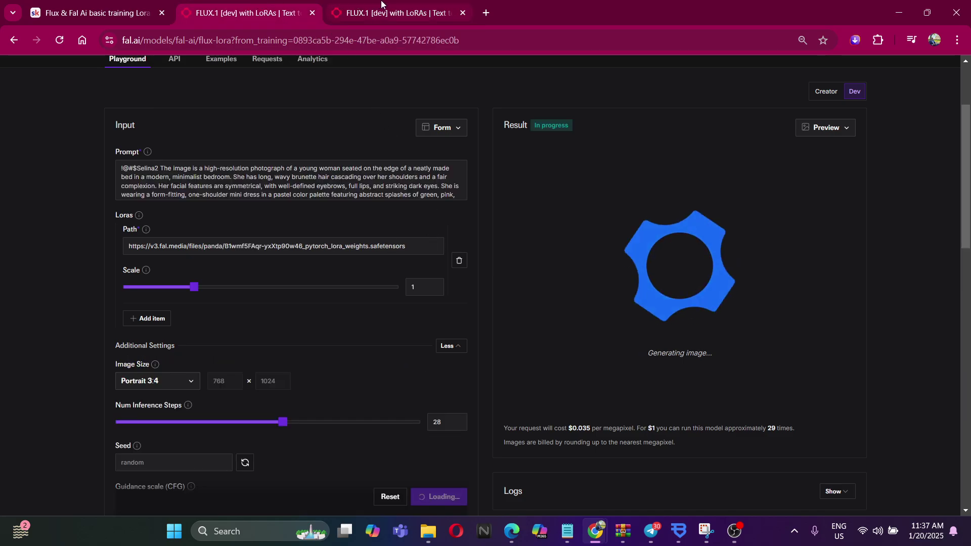
left_click(382, 4)
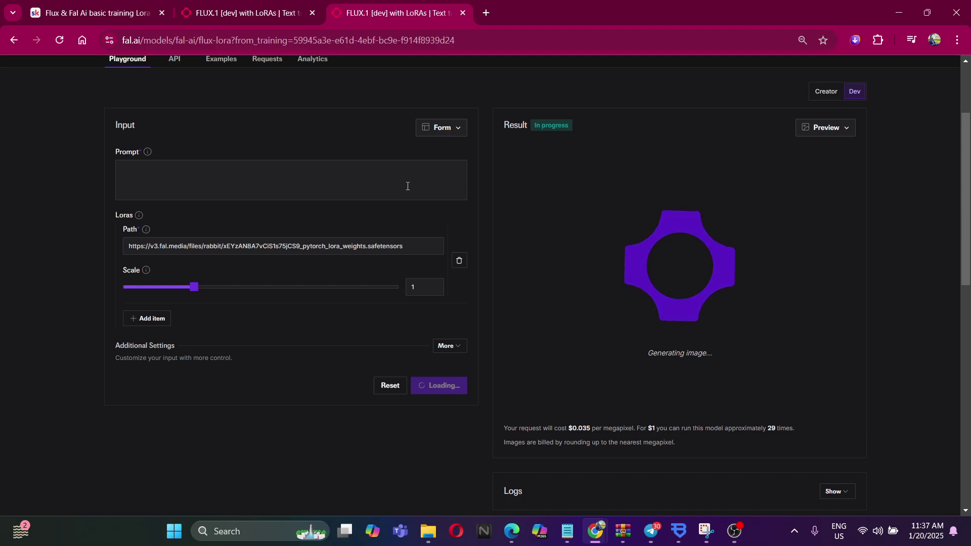
scroll(485, 260, "up", 1)
scroll(481, 276, "down", 5)
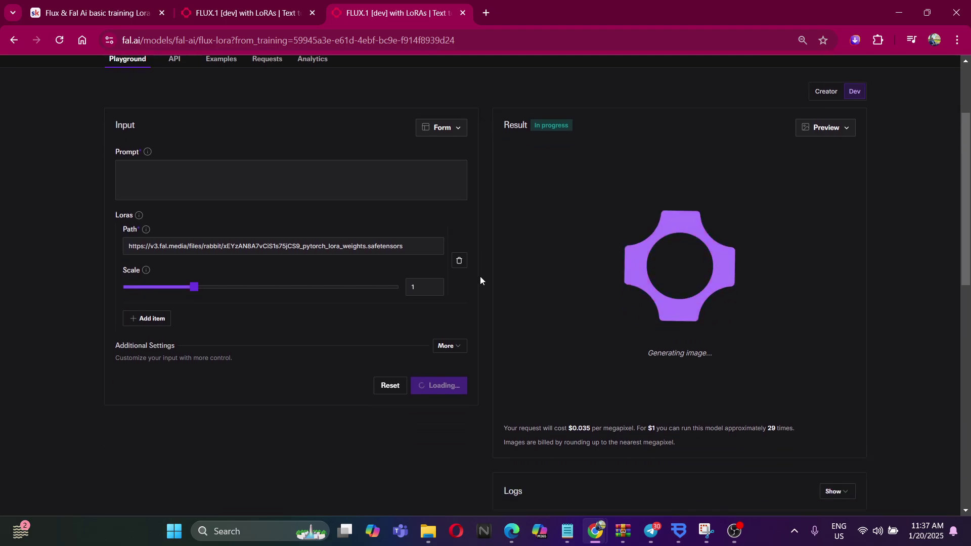
scroll(480, 276, "up", 2)
scroll(480, 276, "up", 4)
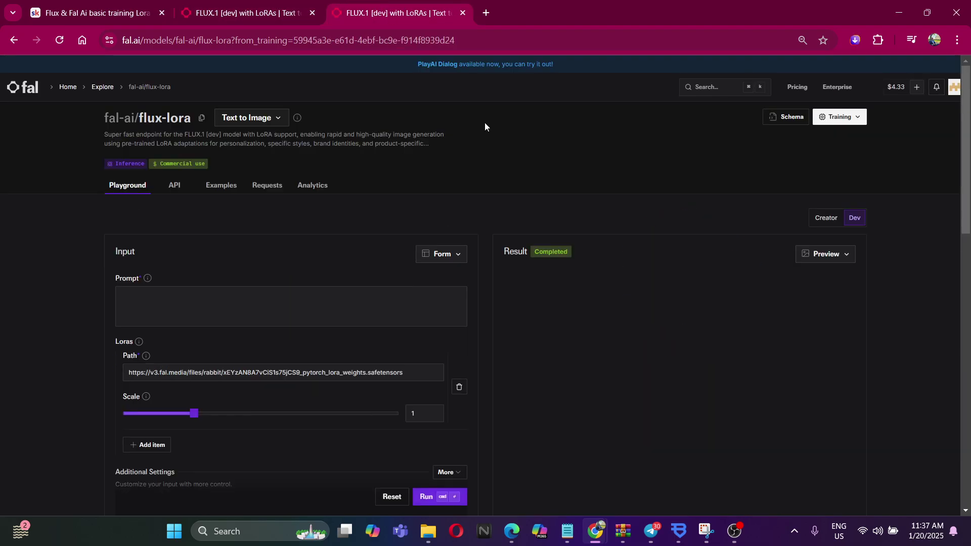
scroll(569, 404, "down", 4)
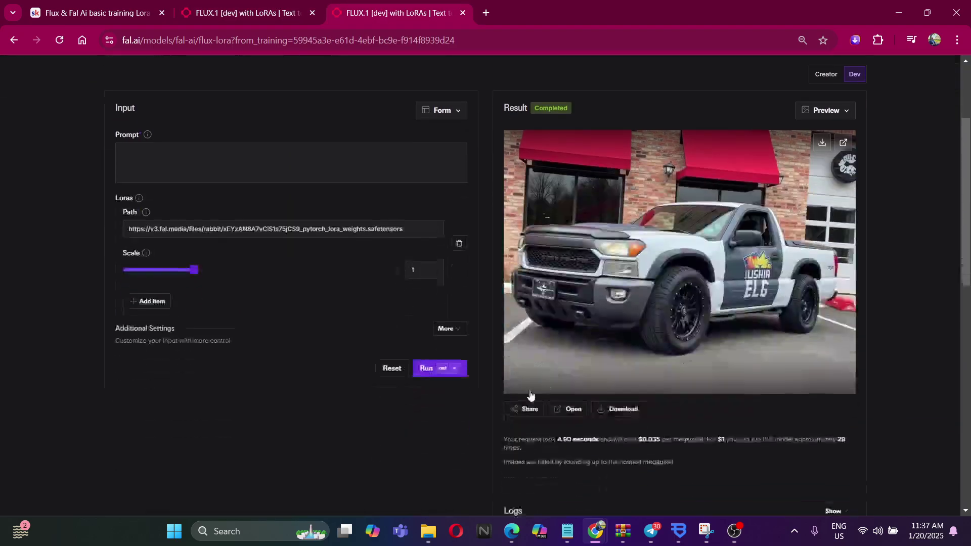
scroll(501, 345, "up", 2)
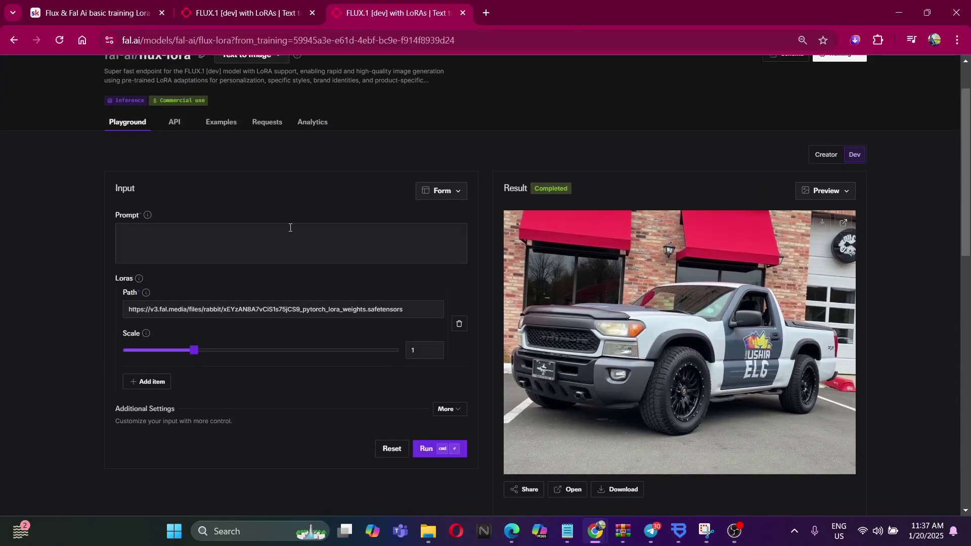
Paste the bedroom description into the rabbit LoRA prompt and start generating with Ctrl+Enter.
key("ctrl+v")
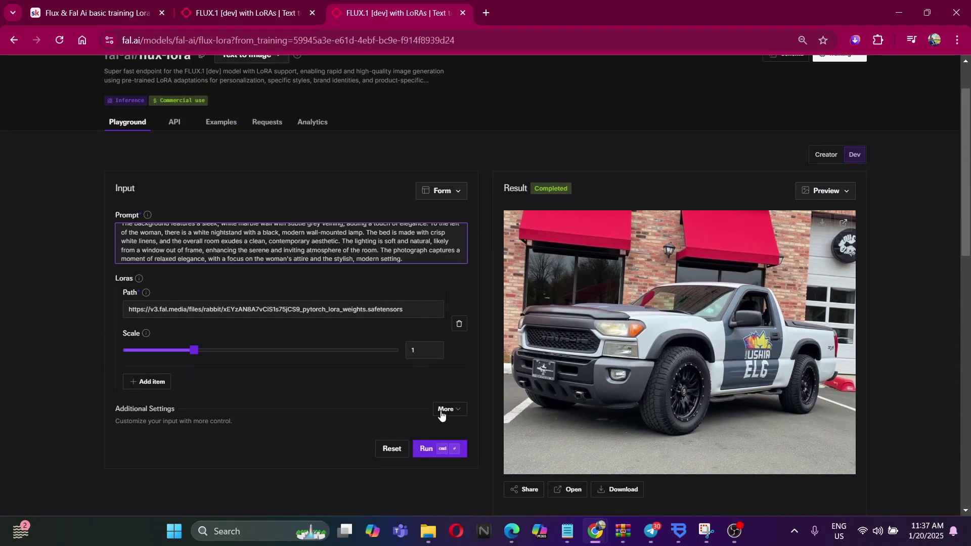
key("ctrl+Return")
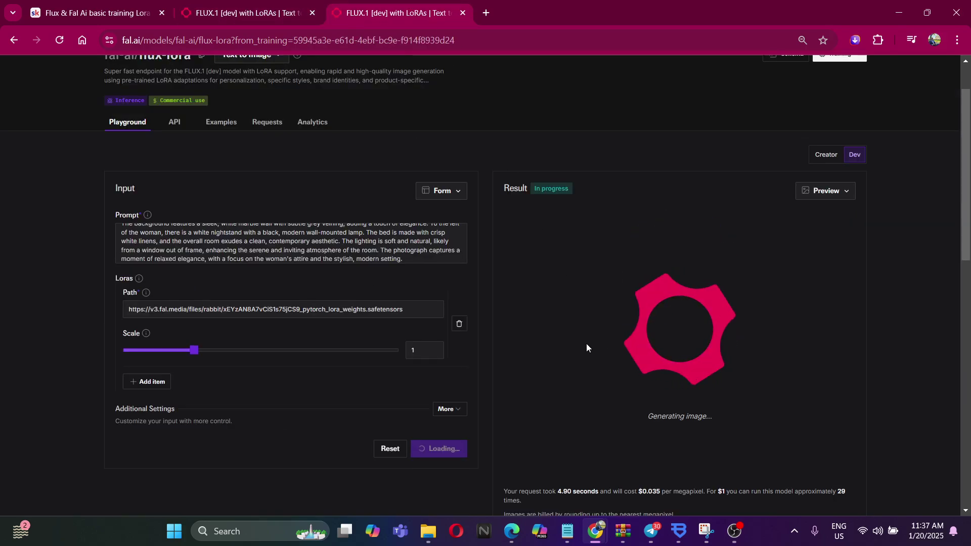
scroll(530, 329, "down", 3)
scroll(459, 340, "down", 1)
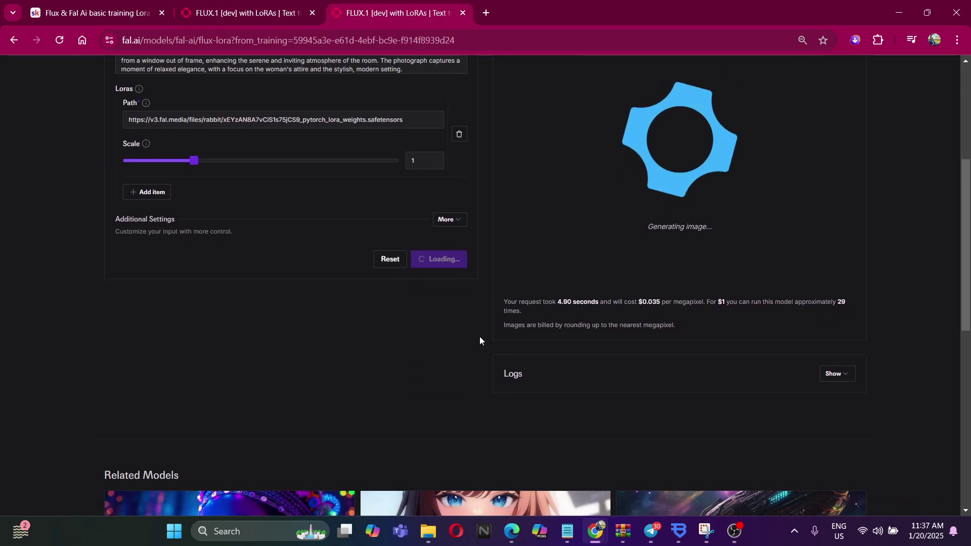
Compare the panda LoRA test's prompt and progress while the rabbit image completes.
left_click(326, 4)
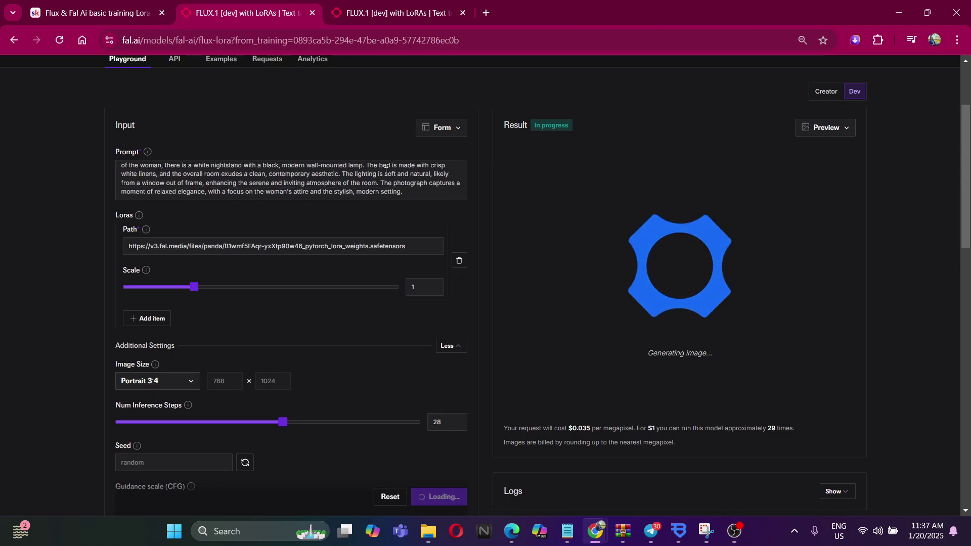
scroll(460, 284, "up", 3)
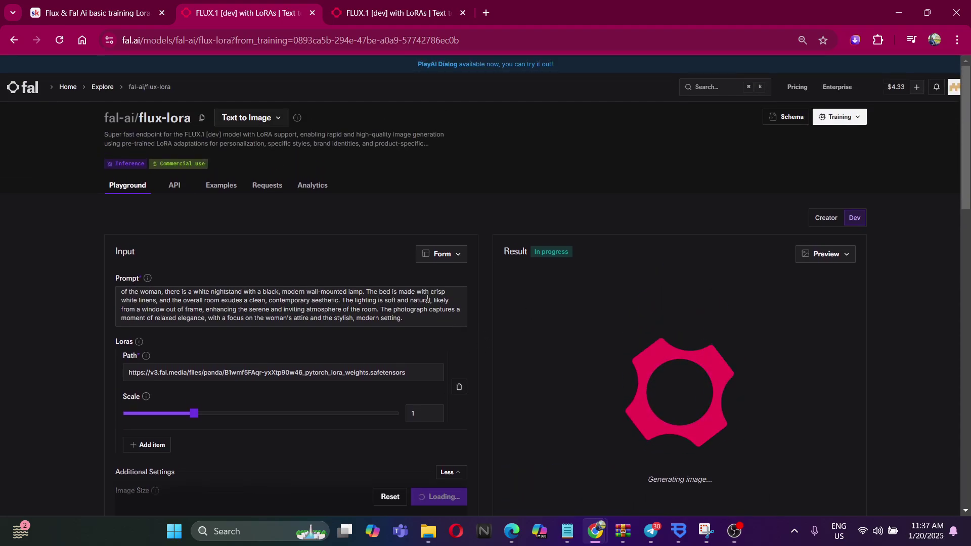
left_click_drag(428, 299, 53, 247)
left_click(53, 247)
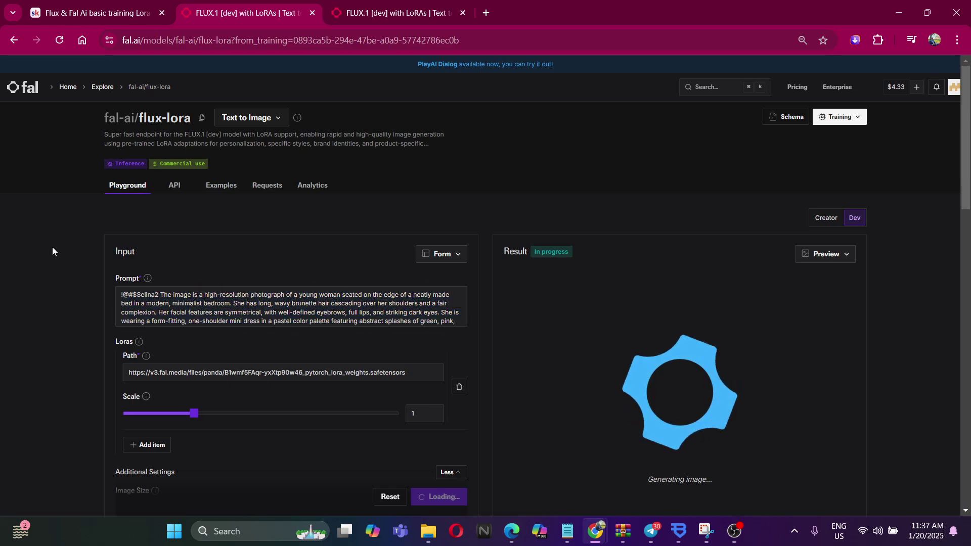
left_click(397, 4)
scroll(376, 215, "up", 5)
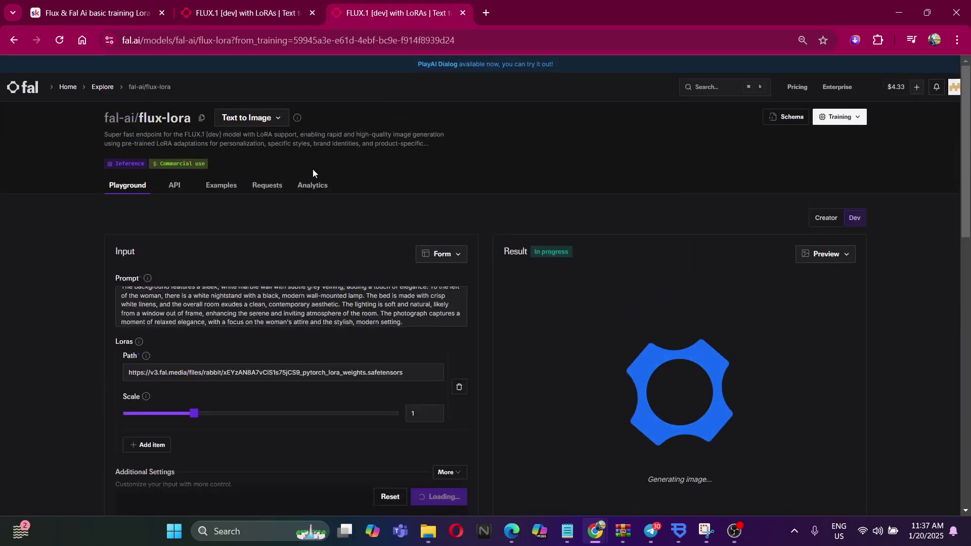
left_click(245, 13)
left_click(397, 13)
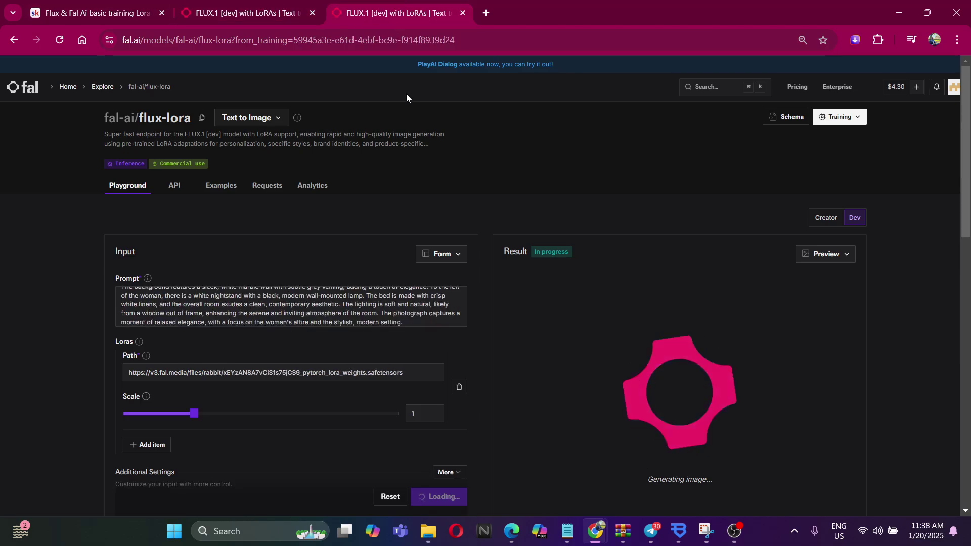
scroll(461, 384, "down", 3)
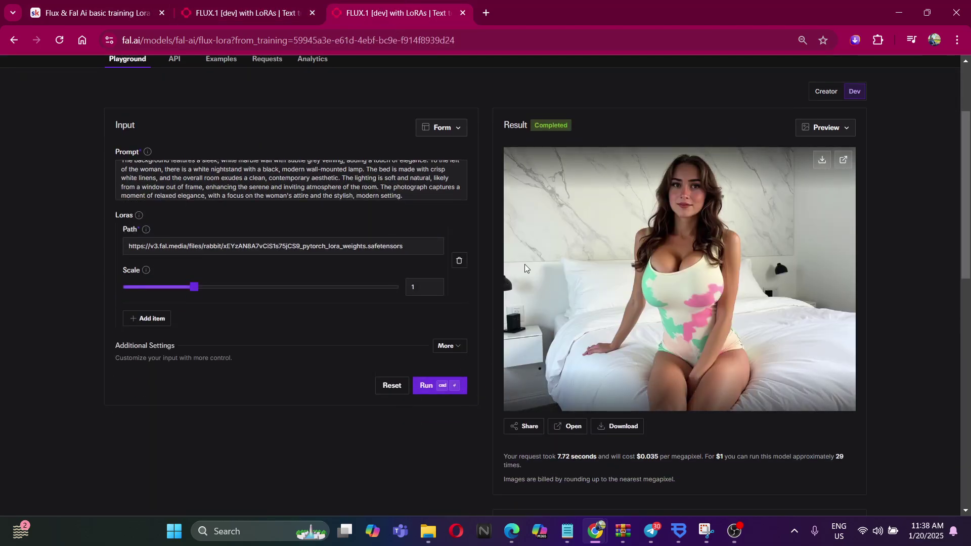
Compare the panda test's trigger-word prompt with the rabbit image, then open the panda results.
scroll(354, 182, "up", 5)
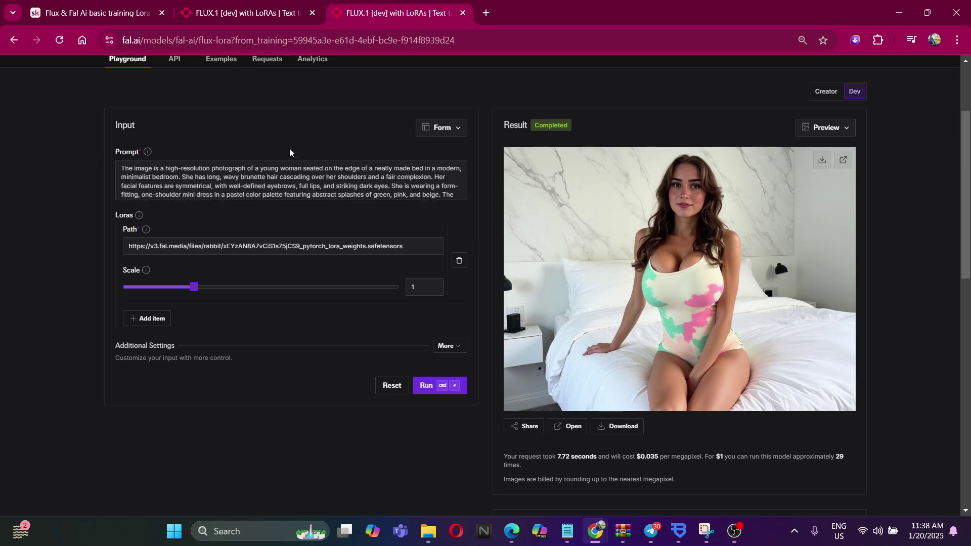
key("ctrl+shift+Tab")
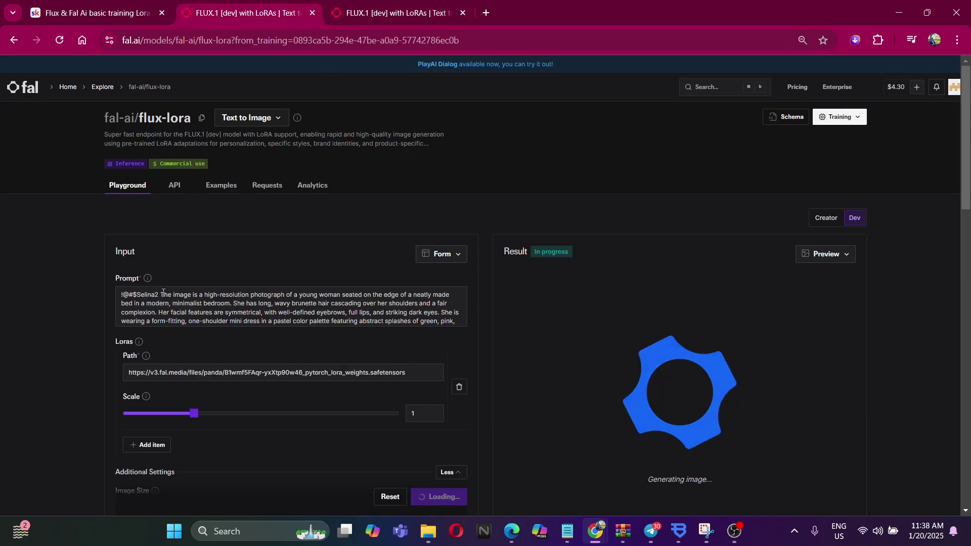
left_click_drag(163, 295, 101, 293)
key("ctrl+Tab")
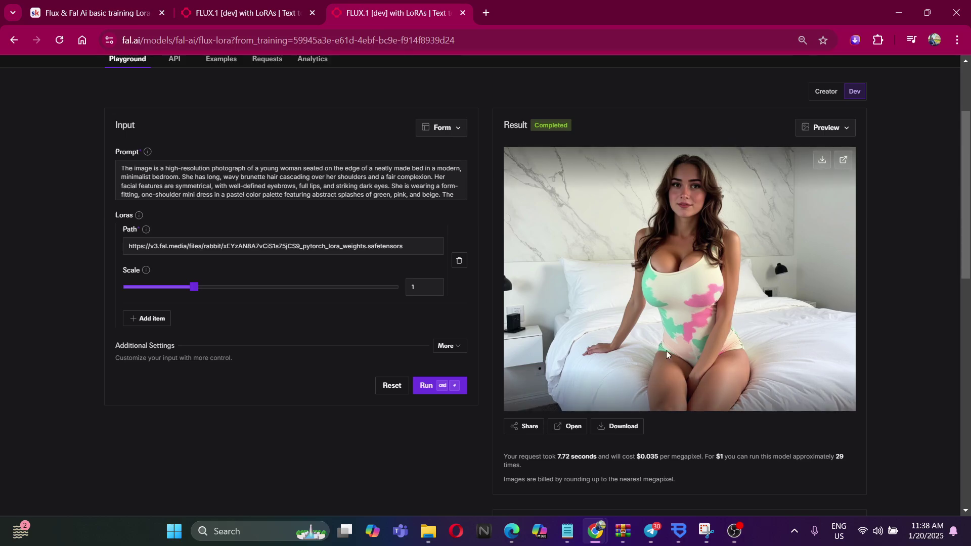
scroll(582, 399, "down", 2)
scroll(574, 269, "up", 2)
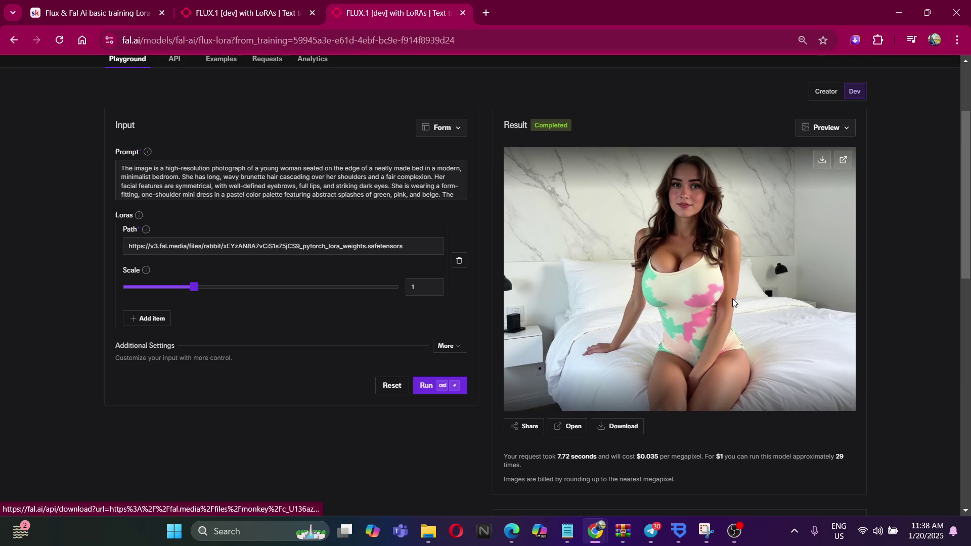
scroll(557, 321, "up", 1)
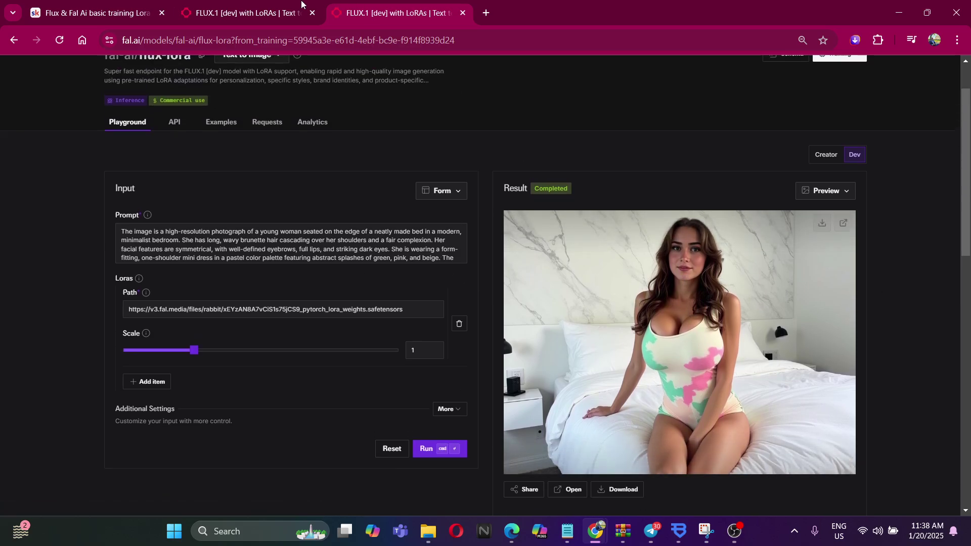
left_click(301, 3)
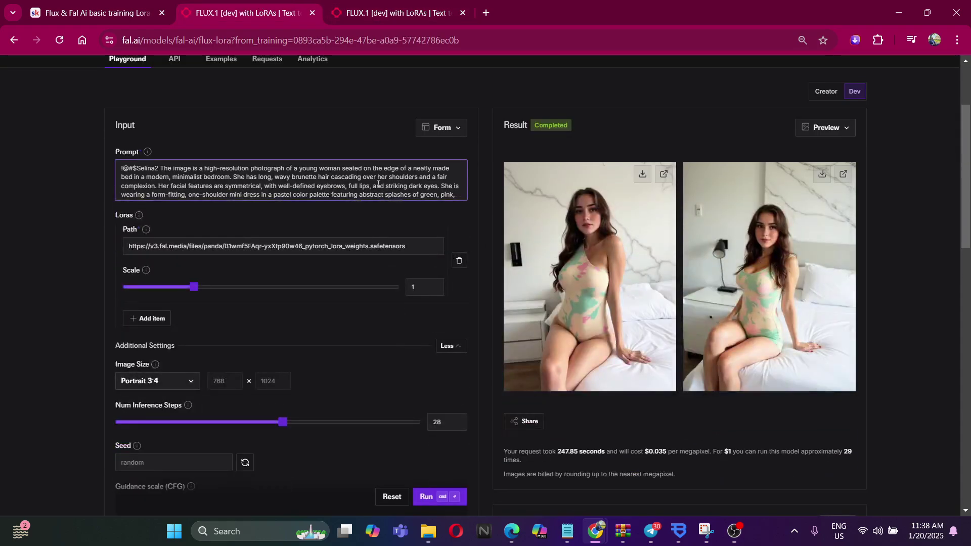
Set Num Images to 4 in the panda LoRA playground's Additional Settings.
scroll(486, 246, "down", 7)
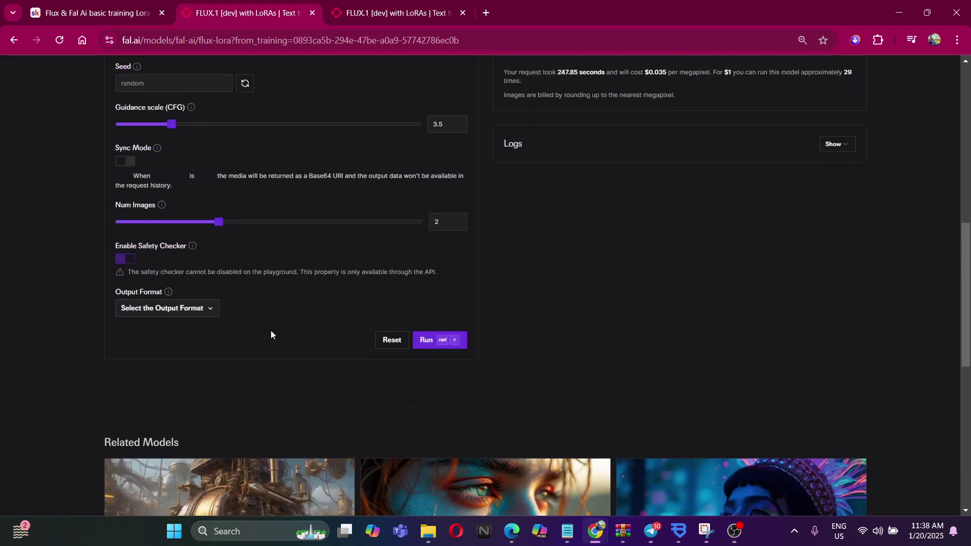
left_click(532, 242)
scroll(532, 242, "up", 4)
left_click(416, 412)
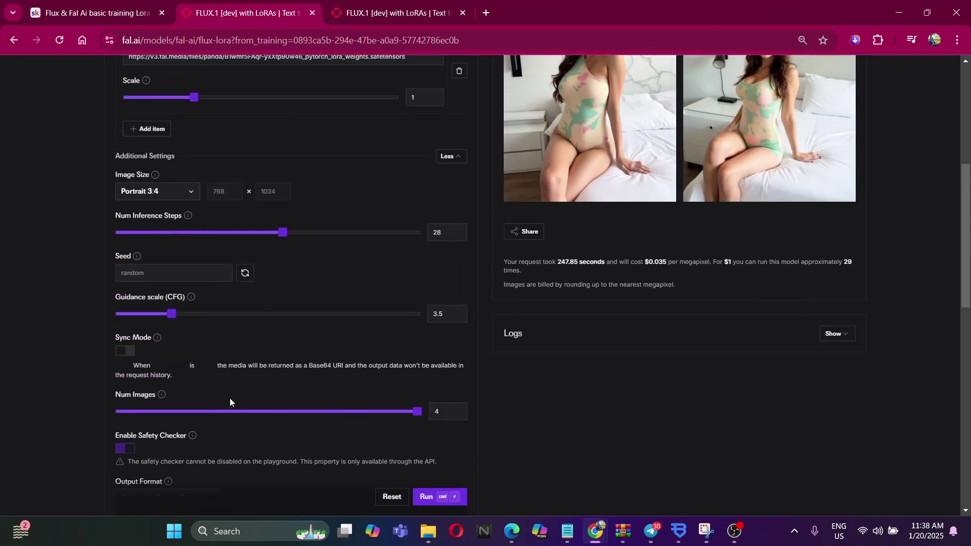
scroll(540, 349, "up", 6)
scroll(469, 333, "down", 2)
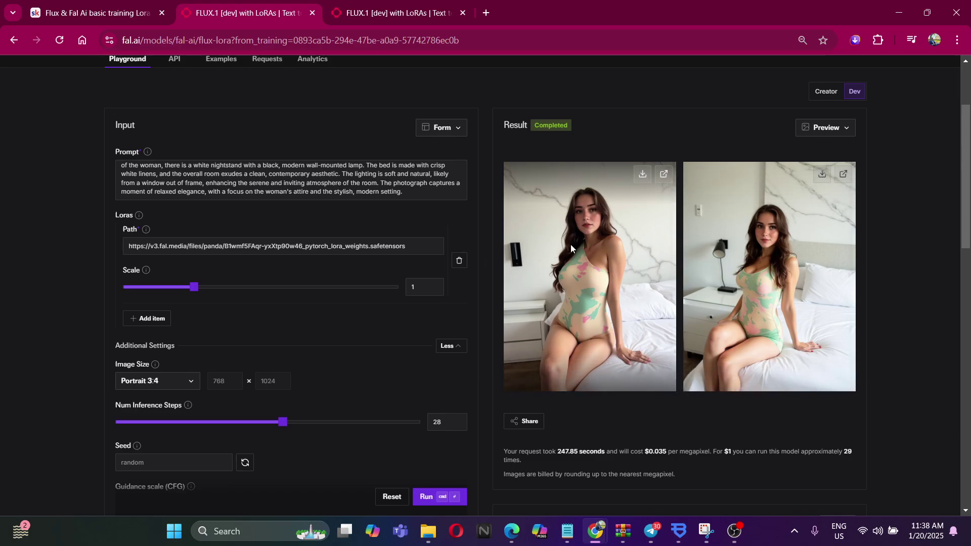
scroll(571, 244, "up", 2)
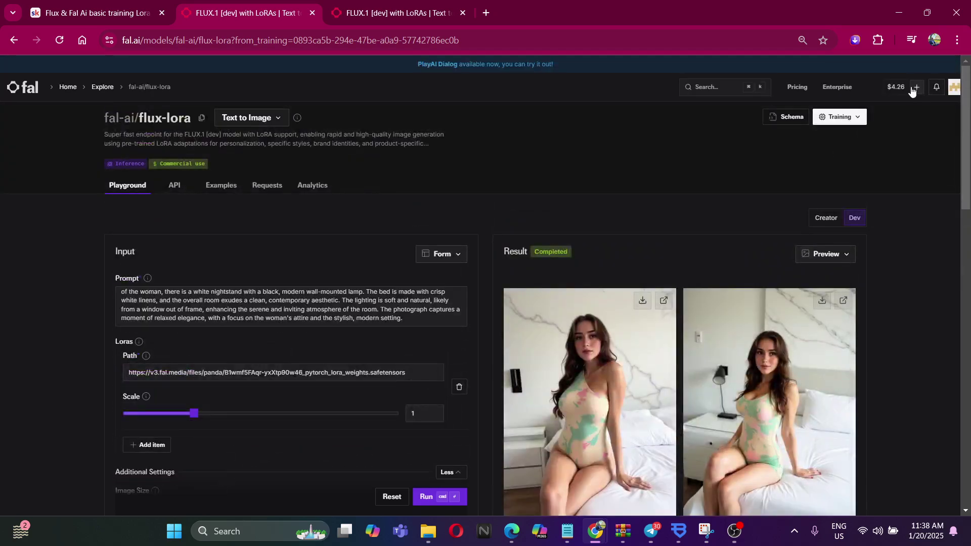
Peek at the rabbit result, then select the panda test's entire prompt.
scroll(779, 218, "down", 2)
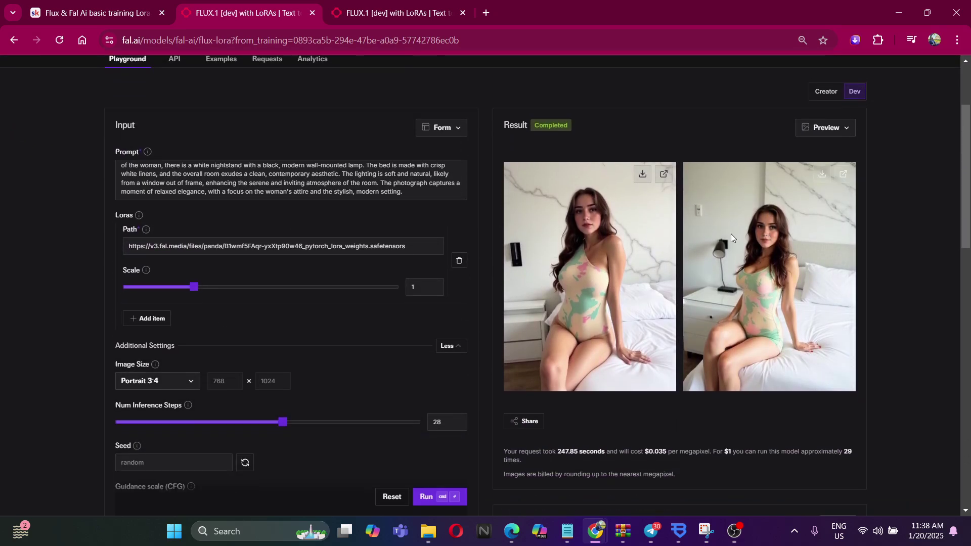
left_click(410, 4)
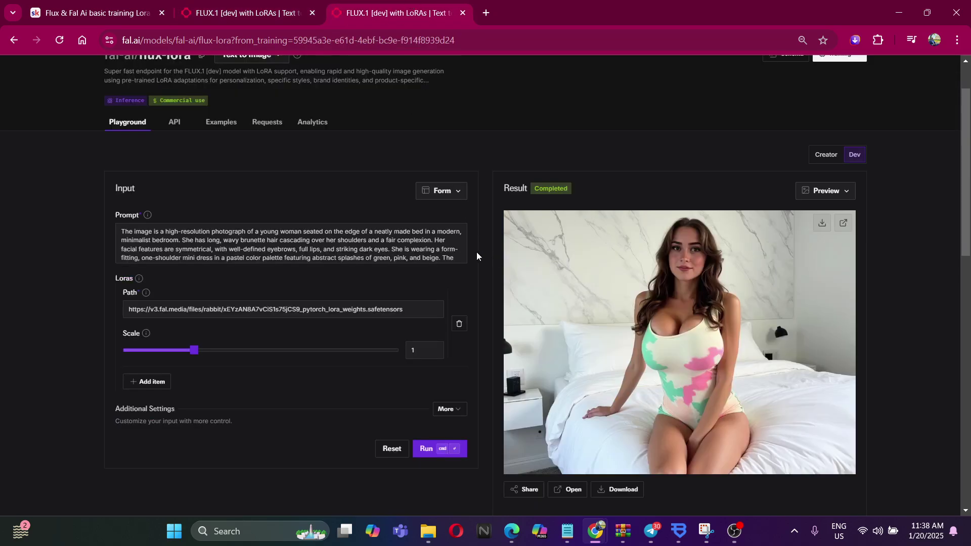
left_click(238, 5)
scroll(577, 281, "up", 2)
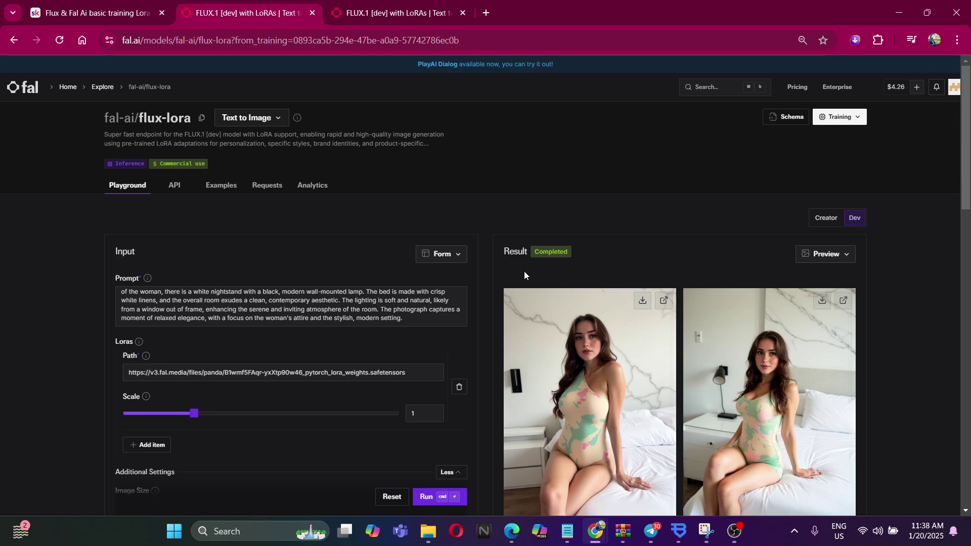
left_click(418, 323)
key("ctrl+a")
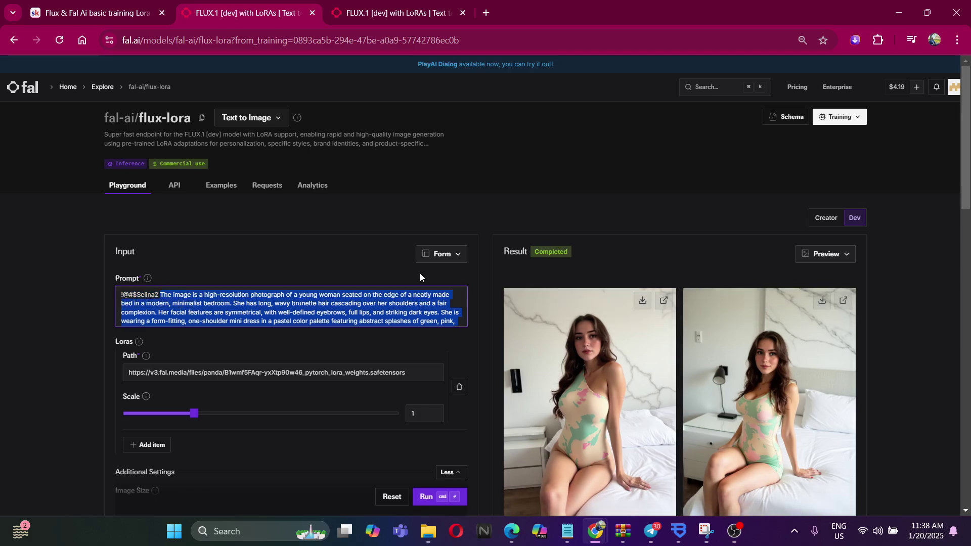
Highlight the end of the panda test's LoRA weights URL.
scroll(422, 278, "down", 2)
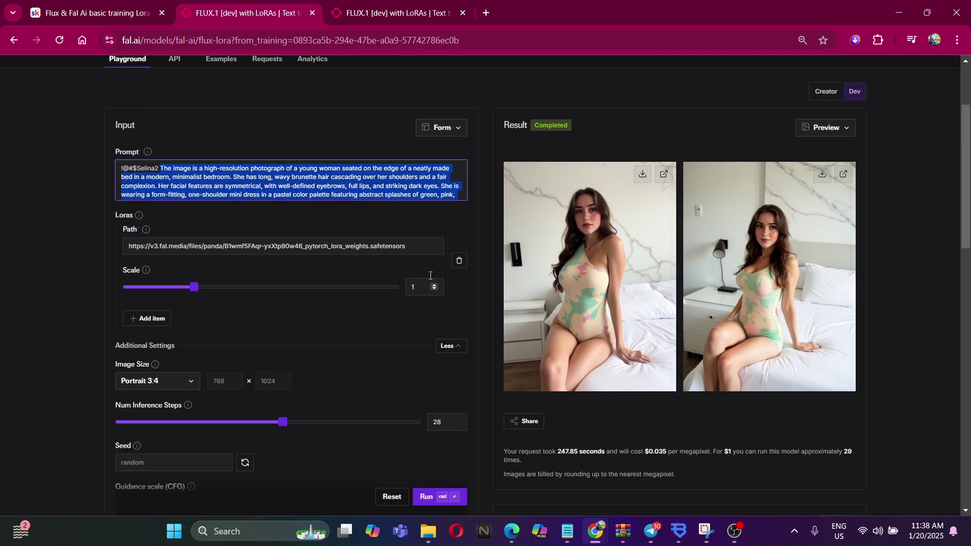
scroll(381, 220, "up", 2)
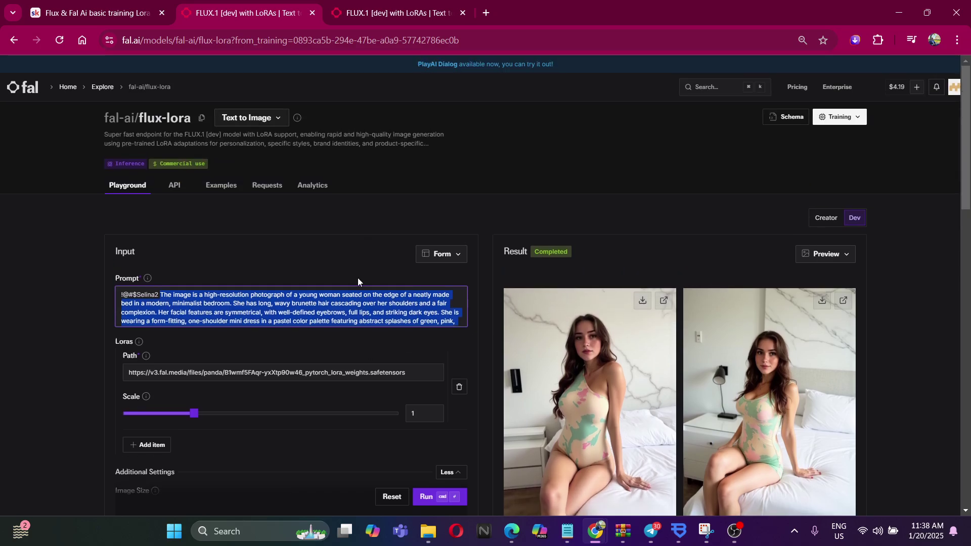
left_click(3, 330)
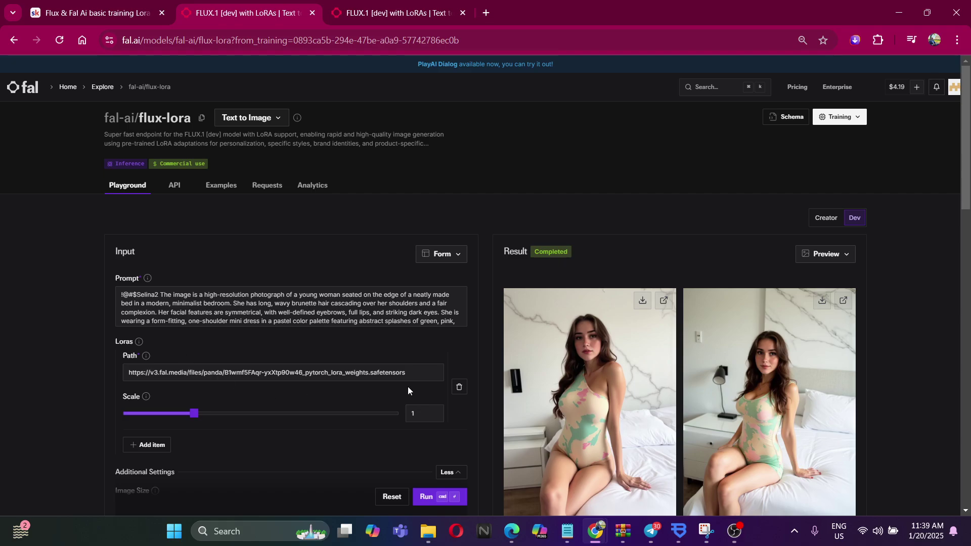
left_click_drag(407, 373, 319, 368)
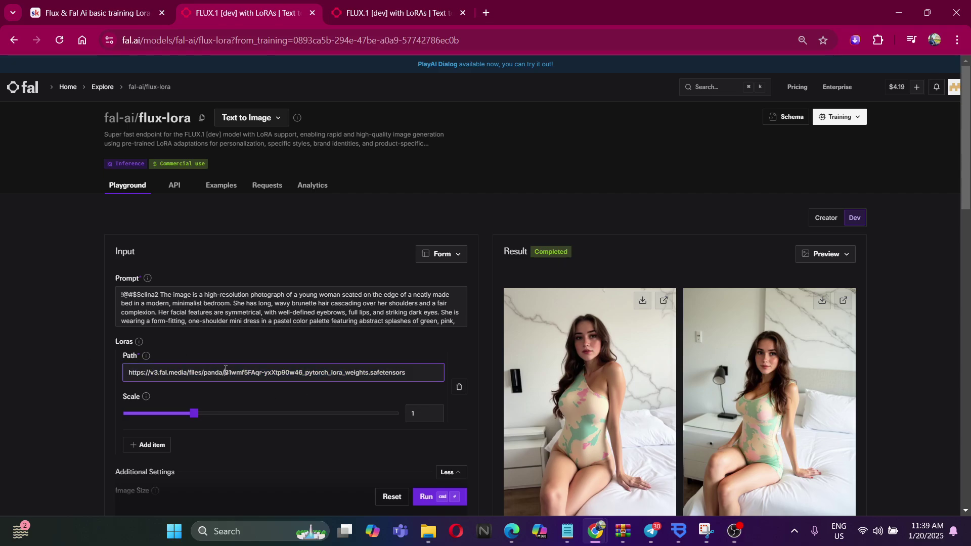
left_click(286, 223)
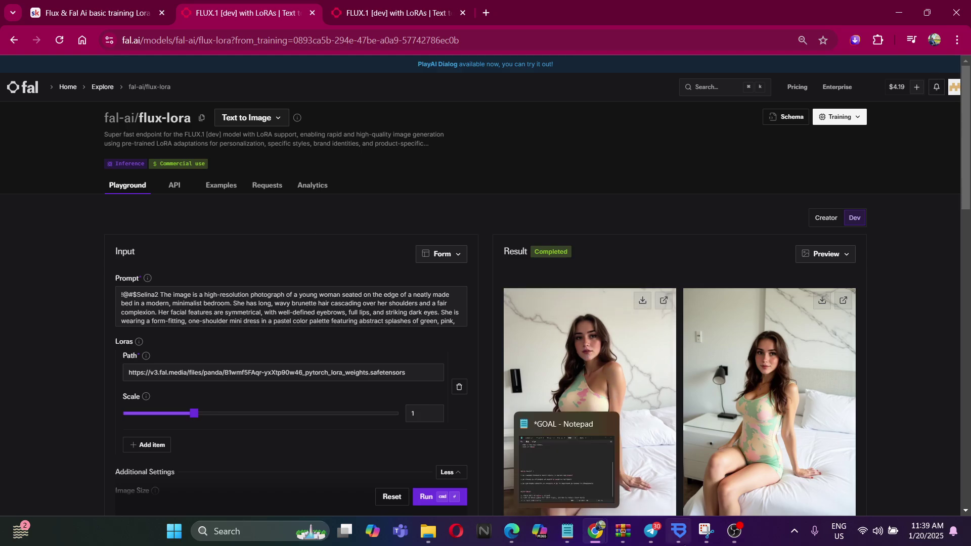
Glance at the rabbit LoRA tab, then bring the OBS Studio window to the front.
key("ctrl+Tab")
left_click(268, 4)
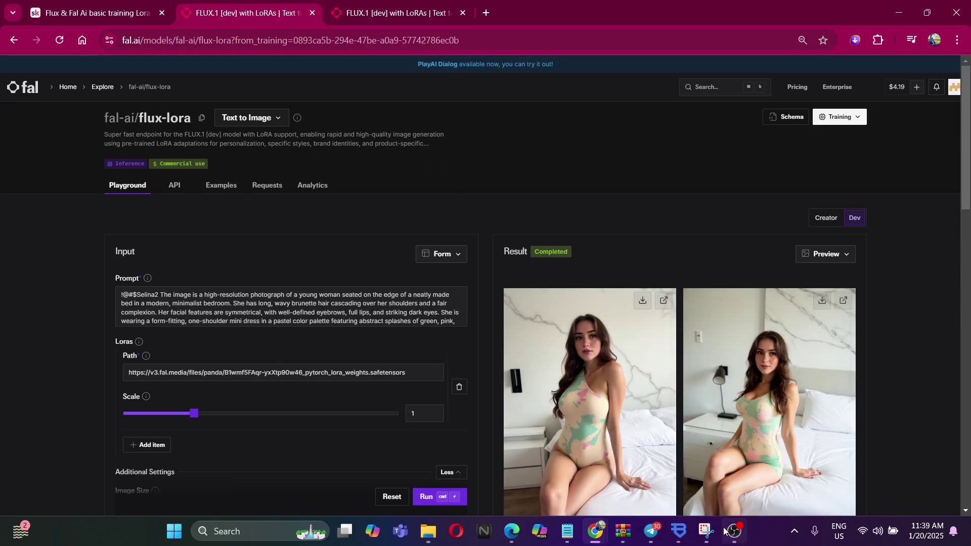
mouse_move(734, 534)
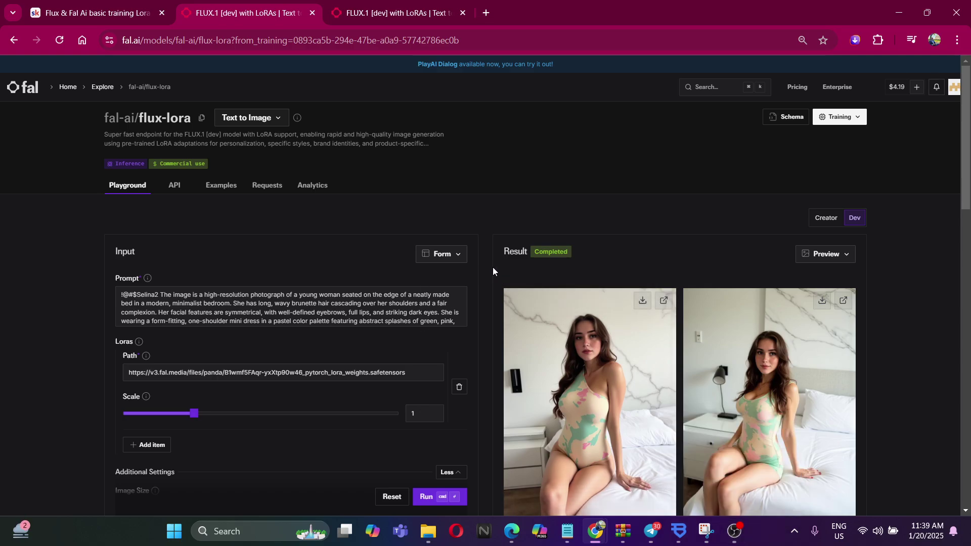
key("alt+Tab")
left_click(734, 531)
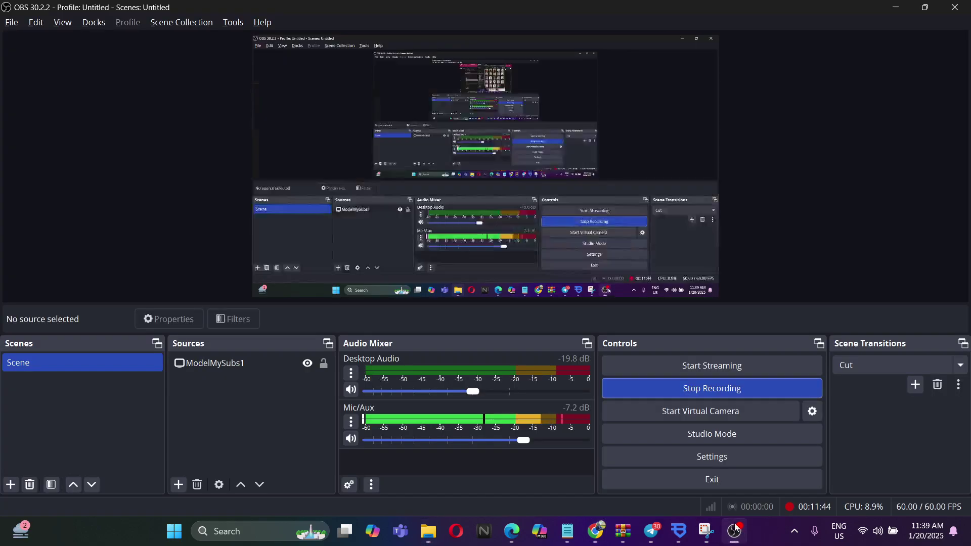